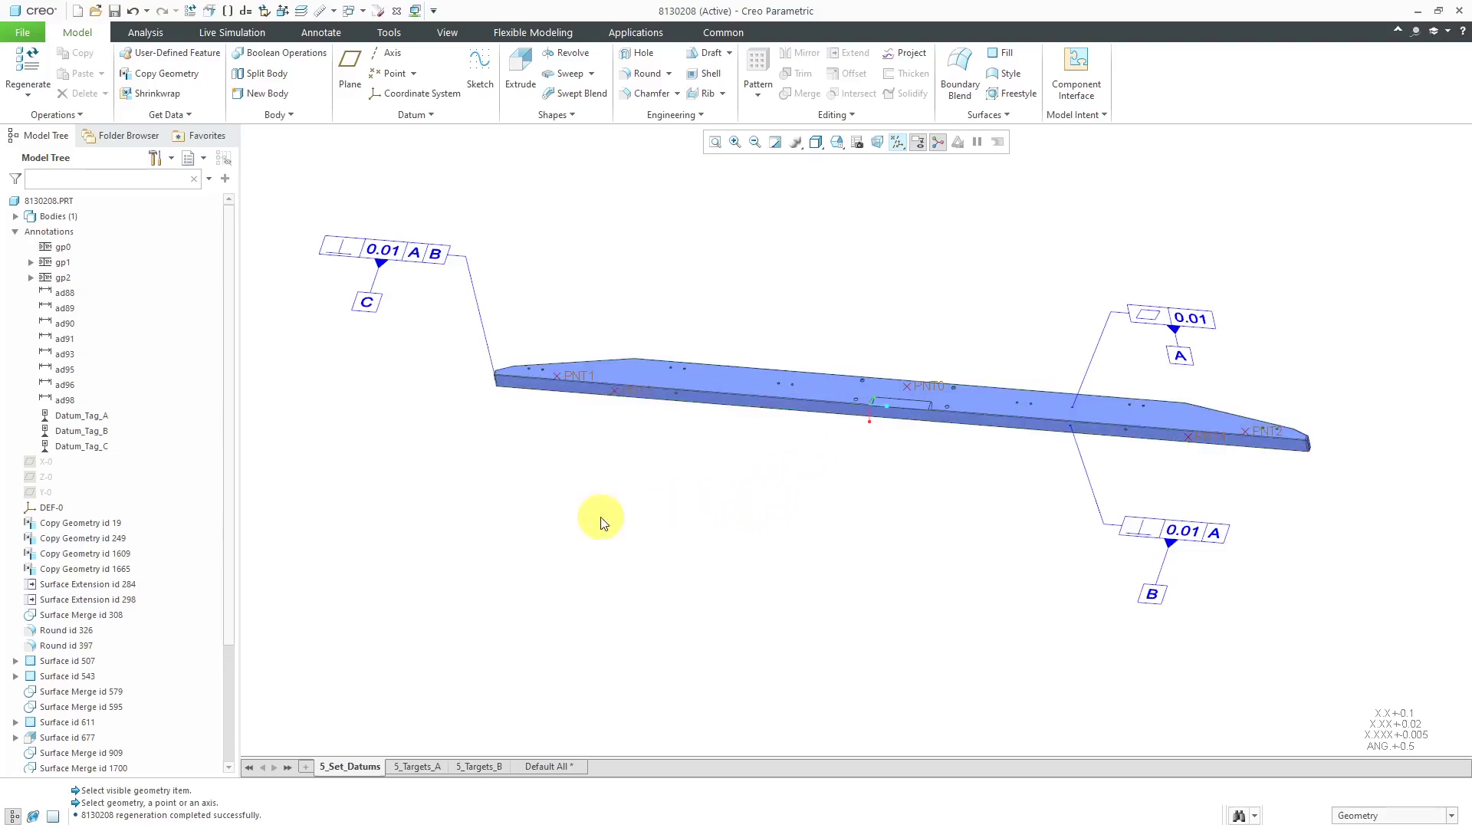
# Step: Place a datum target on datum point PNT1 in the 5_Targets_A combination state, with its symbol above the plate
pyautogui.click(426, 766)
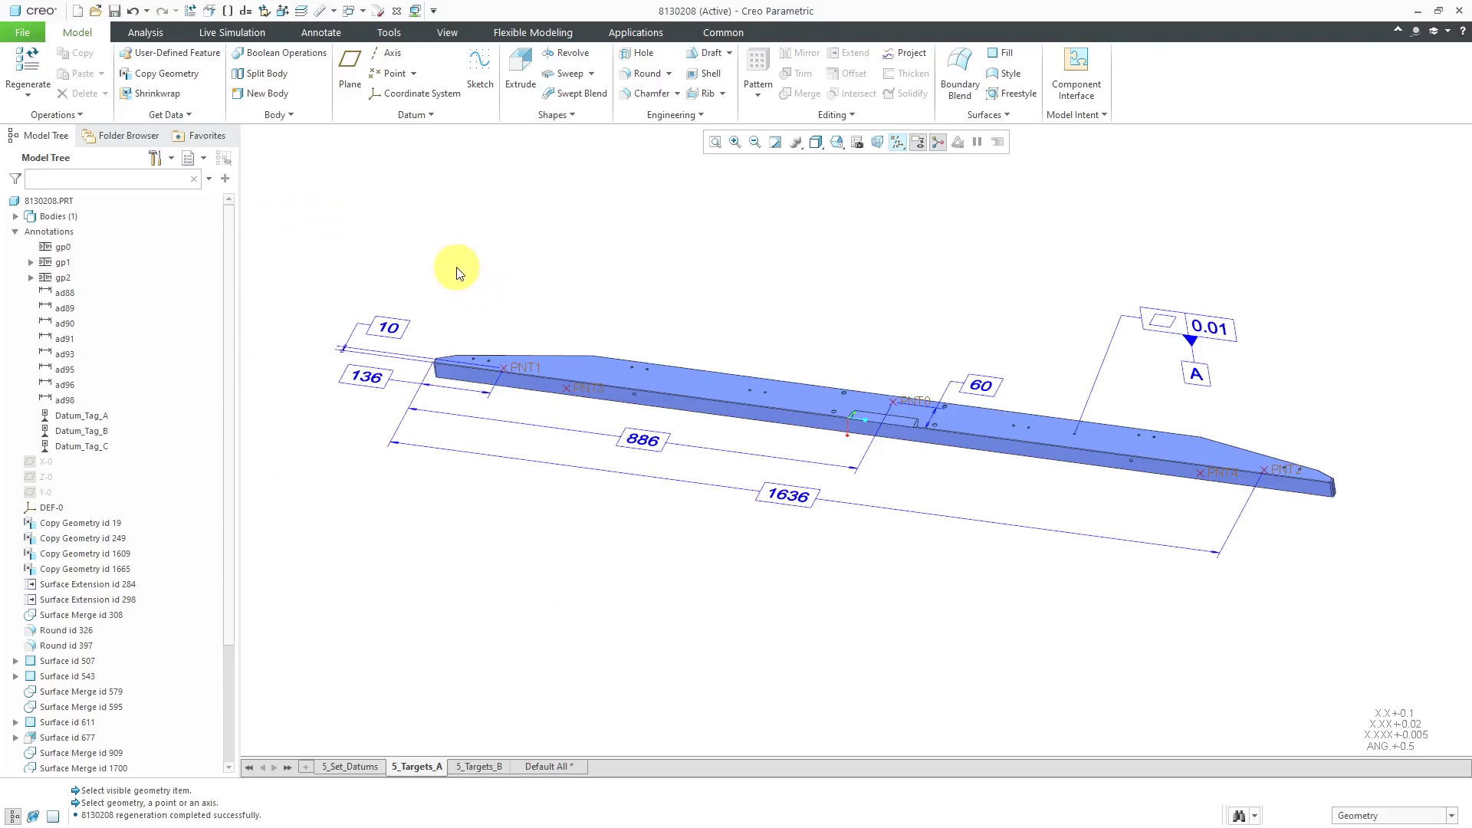
pyautogui.click(322, 32)
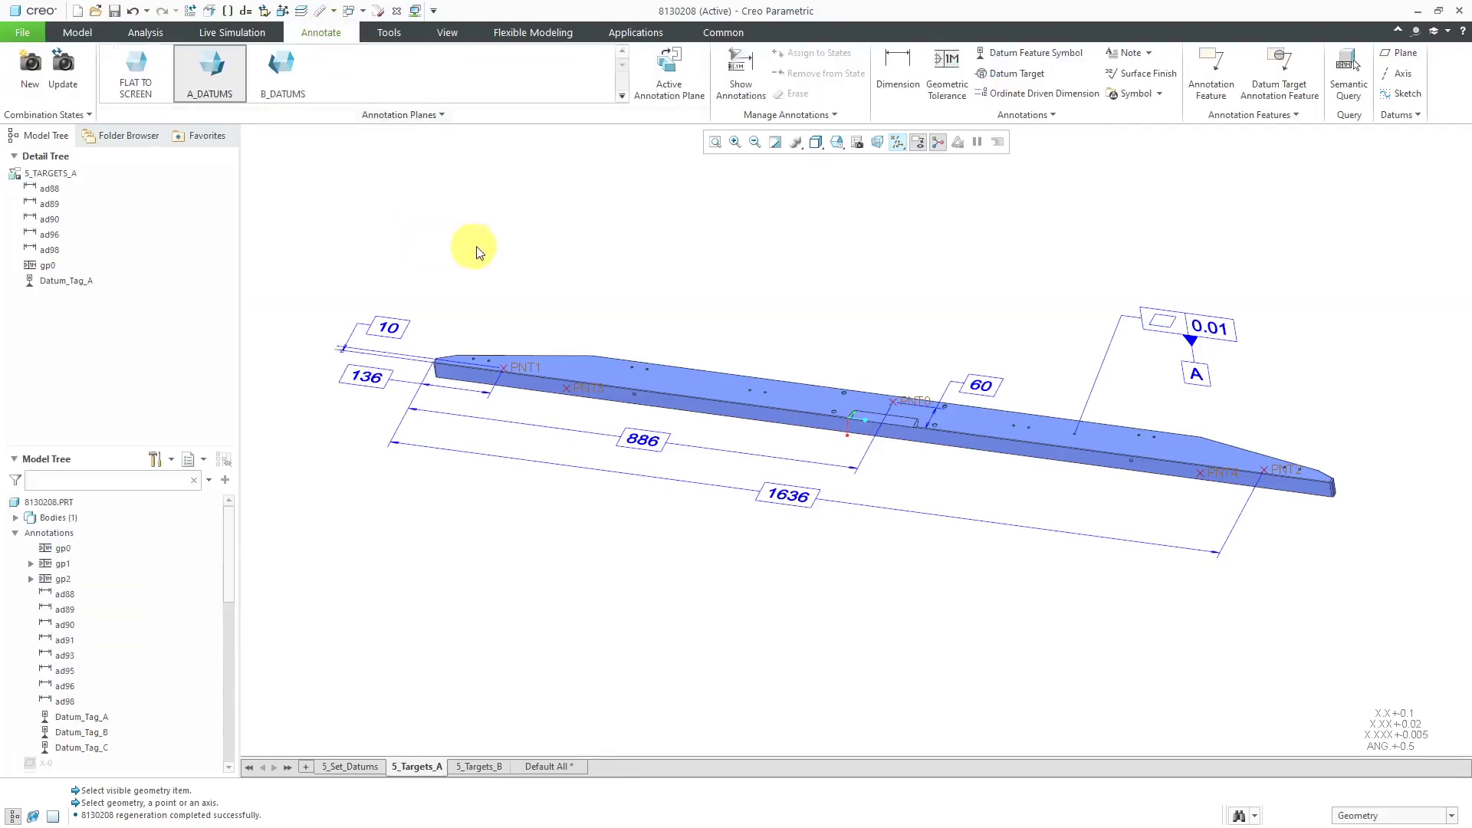
pyautogui.click(1031, 79)
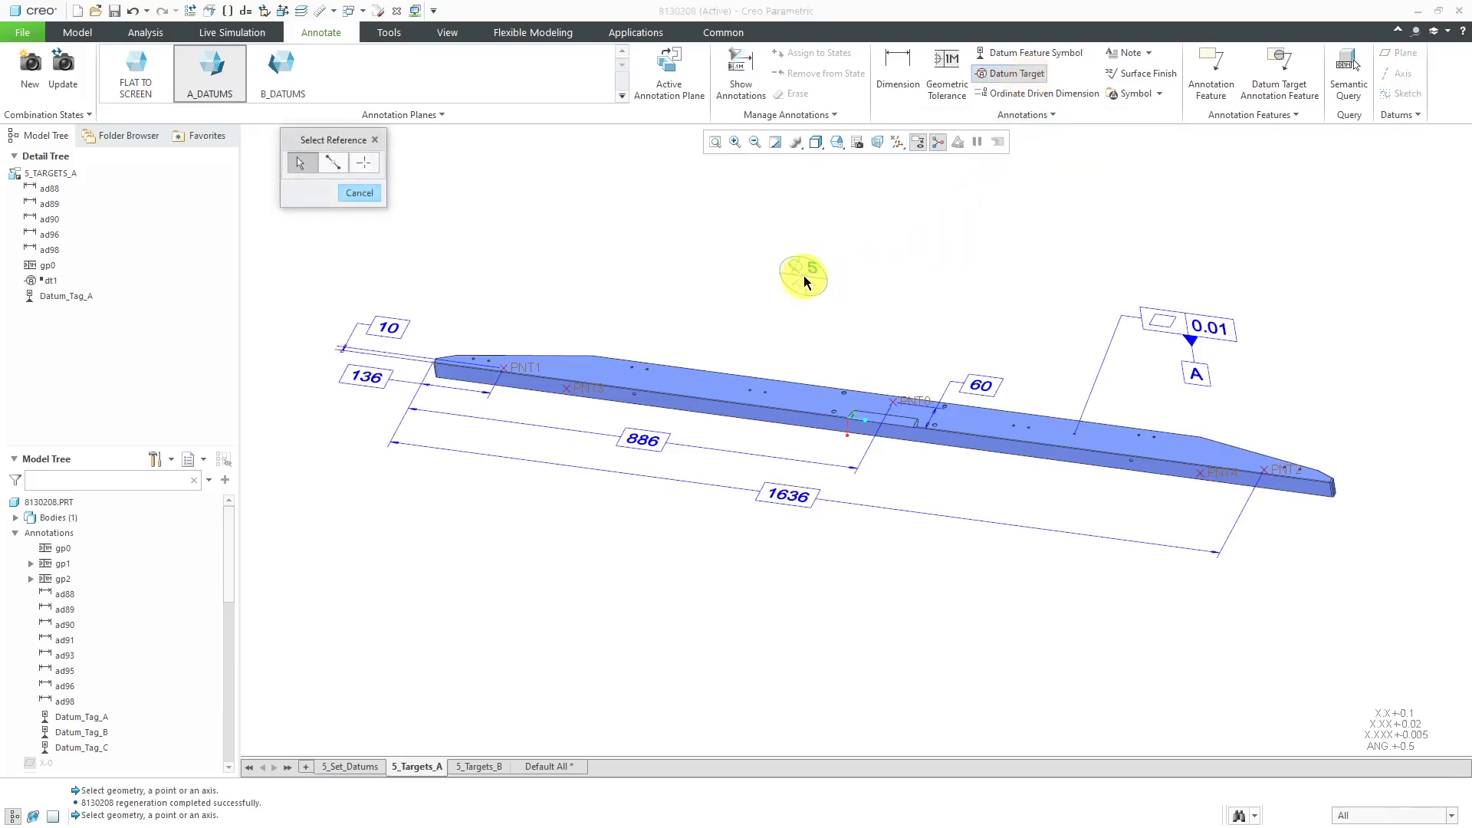
pyautogui.click(1393, 815)
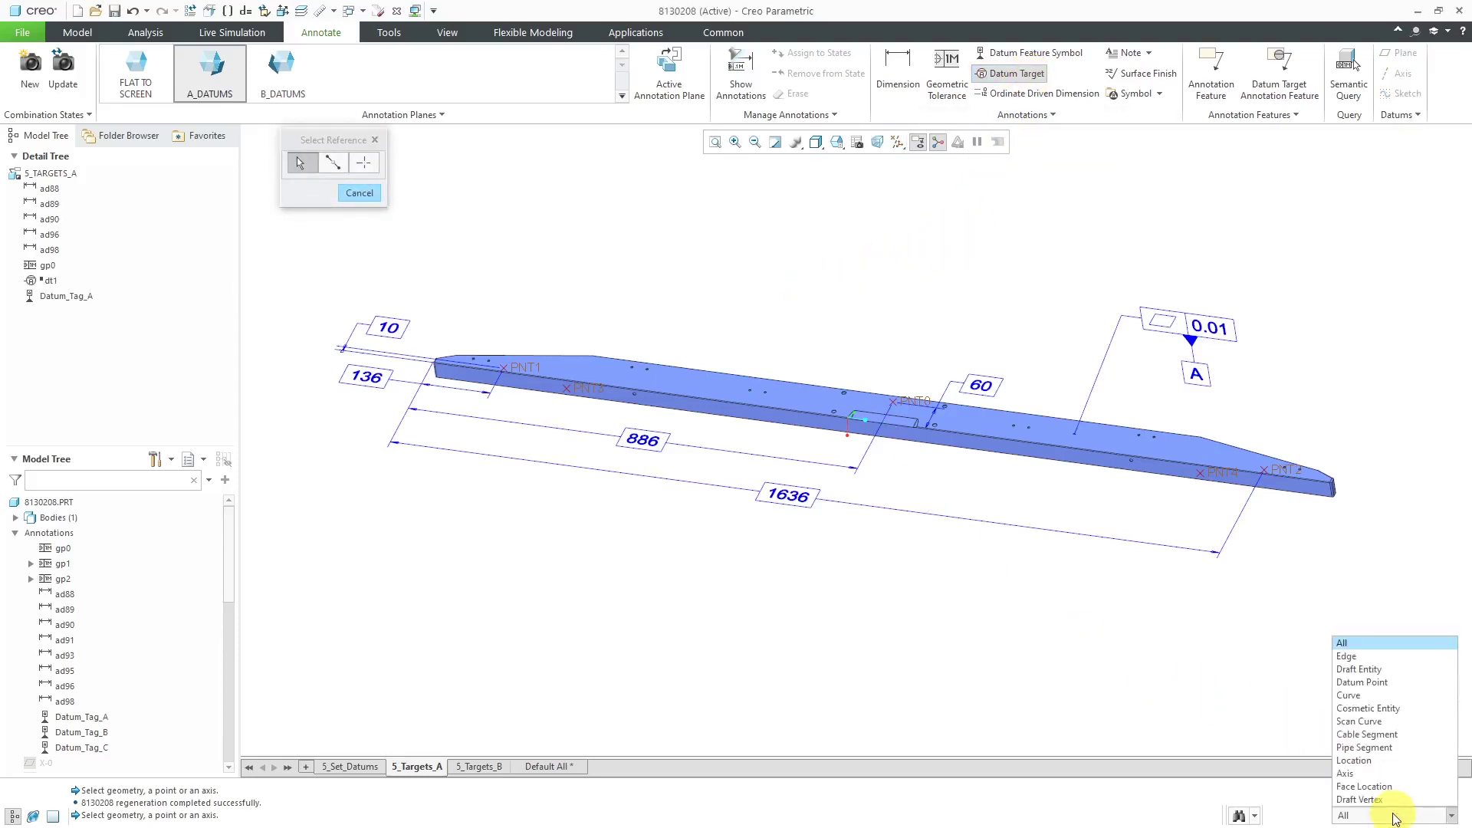
pyautogui.click(1385, 682)
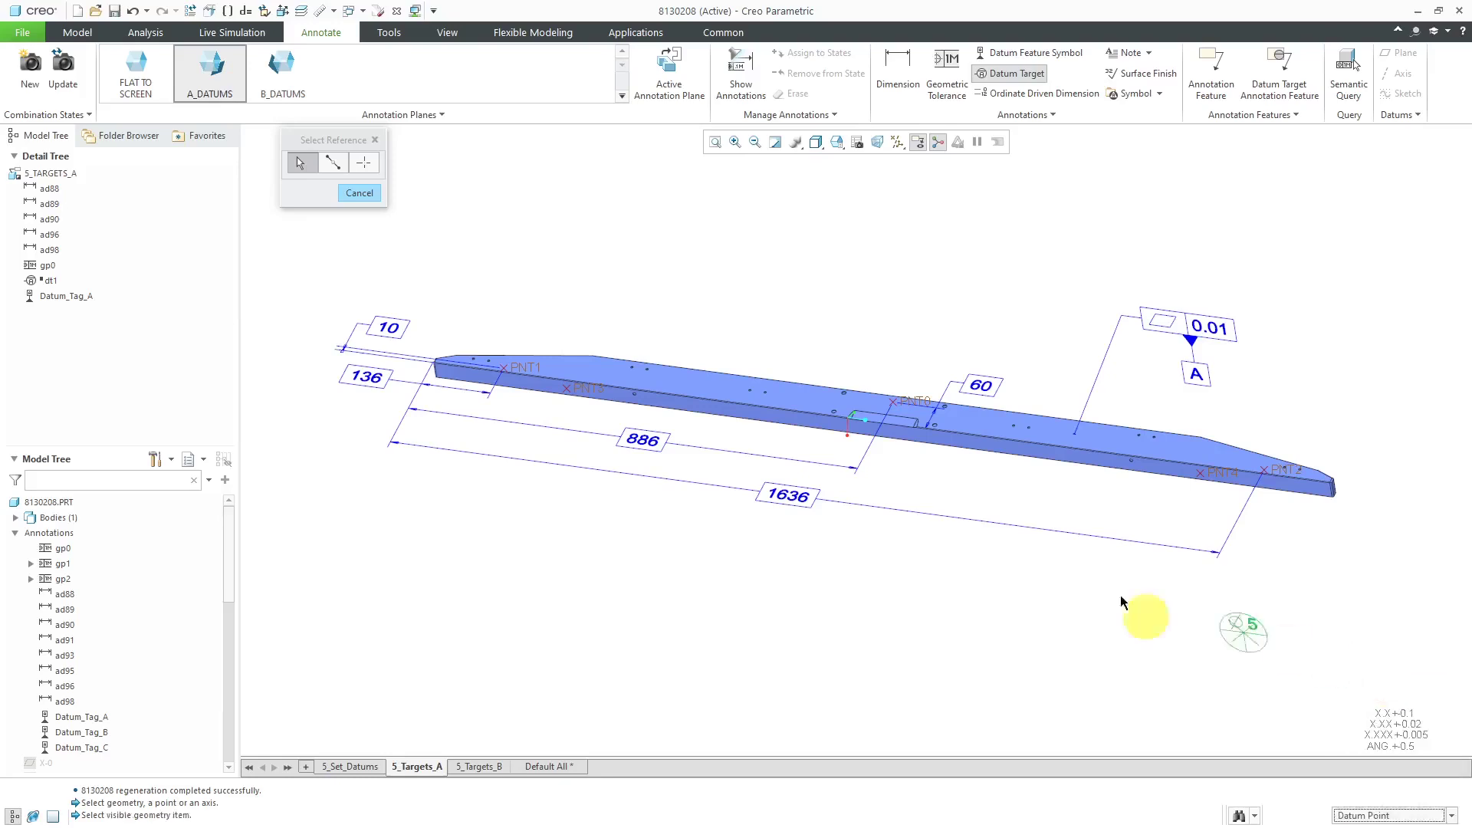
pyautogui.click(519, 370)
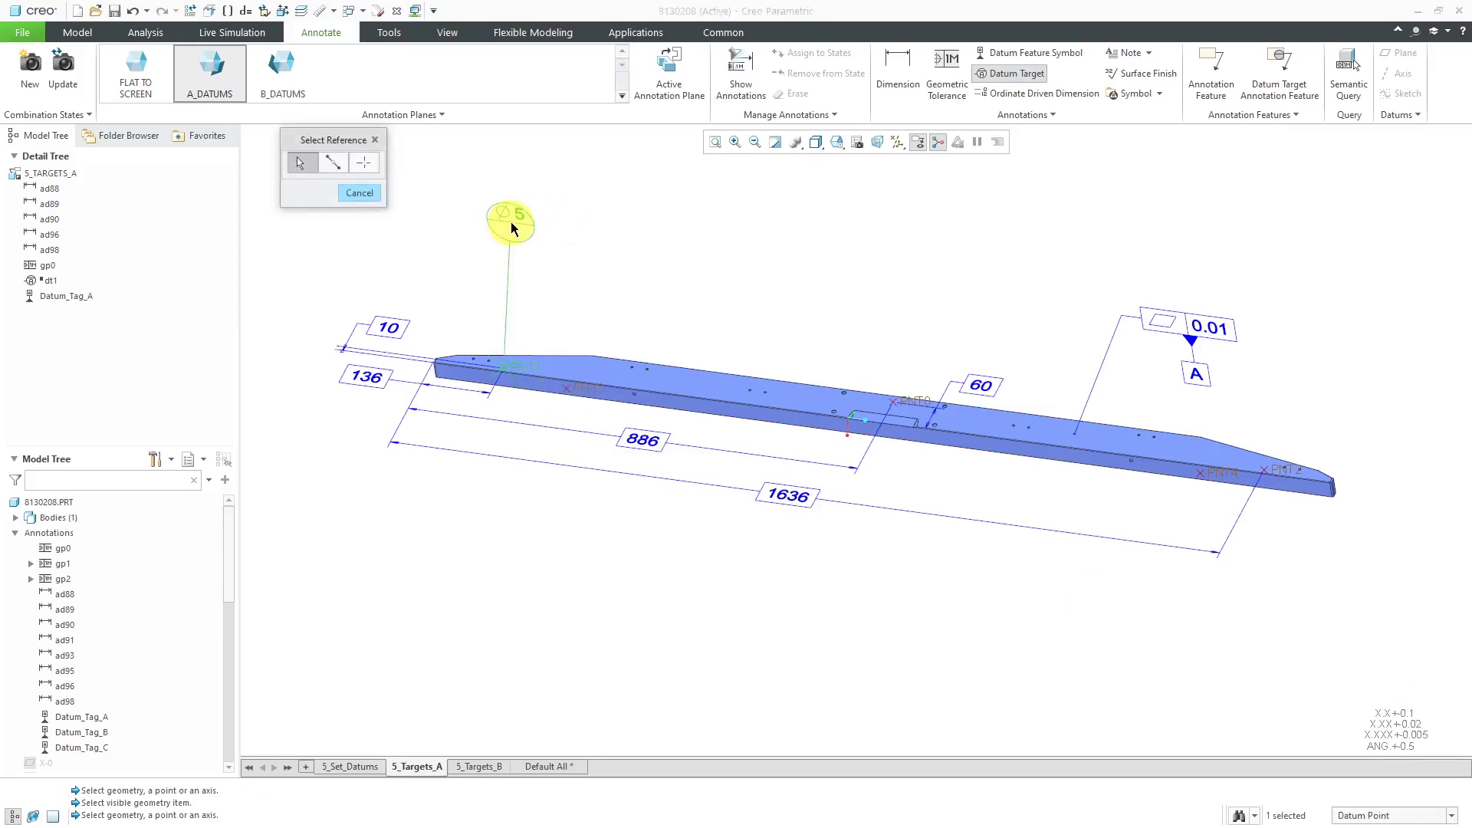
pyautogui.click(511, 224)
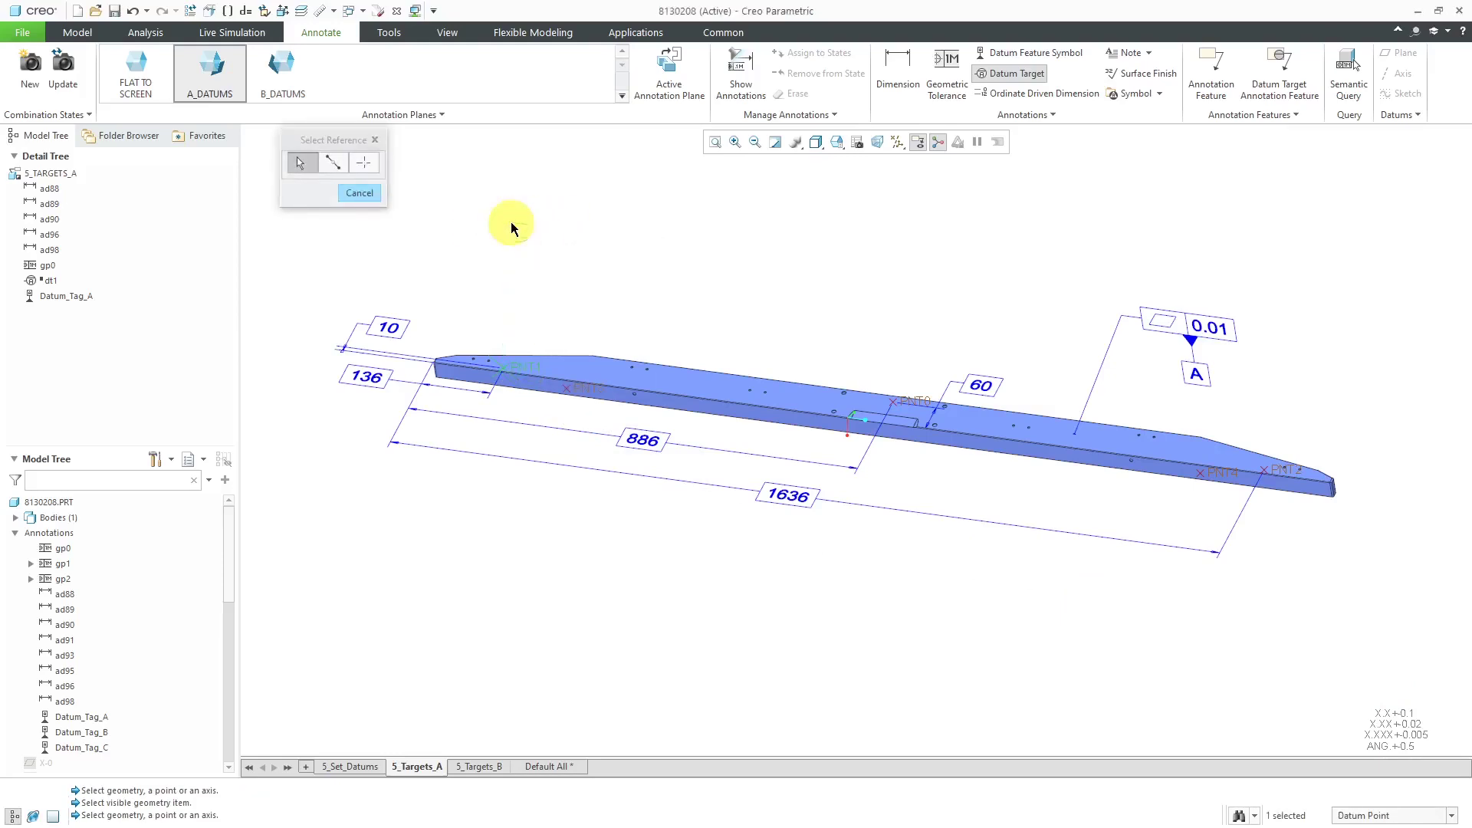
pyautogui.middleClick(608, 264)
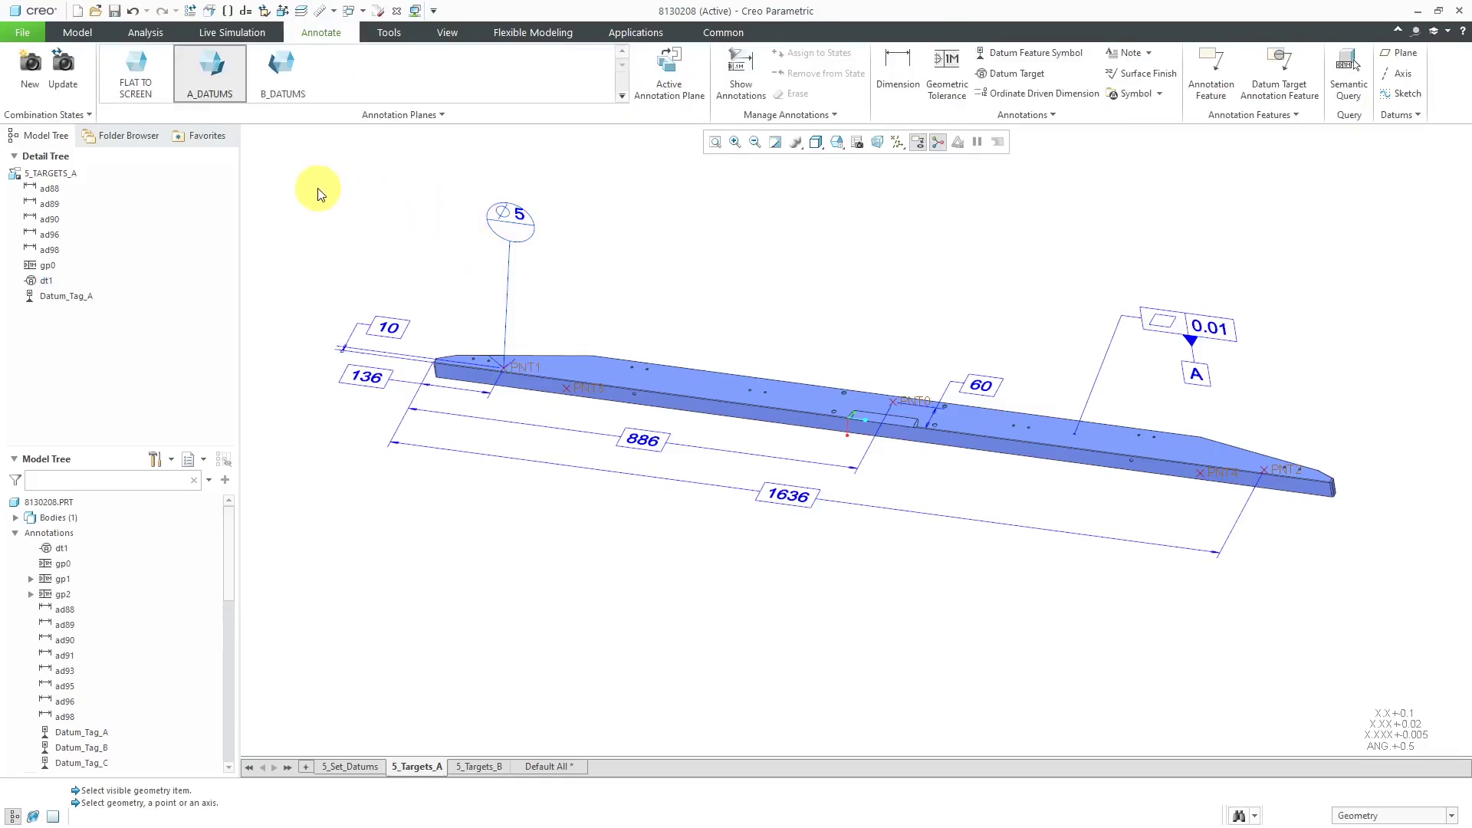
# Step: Change the datum target's annotation orientation to match the existing 60 dimension
pyautogui.click(288, 76)
pyautogui.click(499, 224)
pyautogui.rightClick(501, 221)
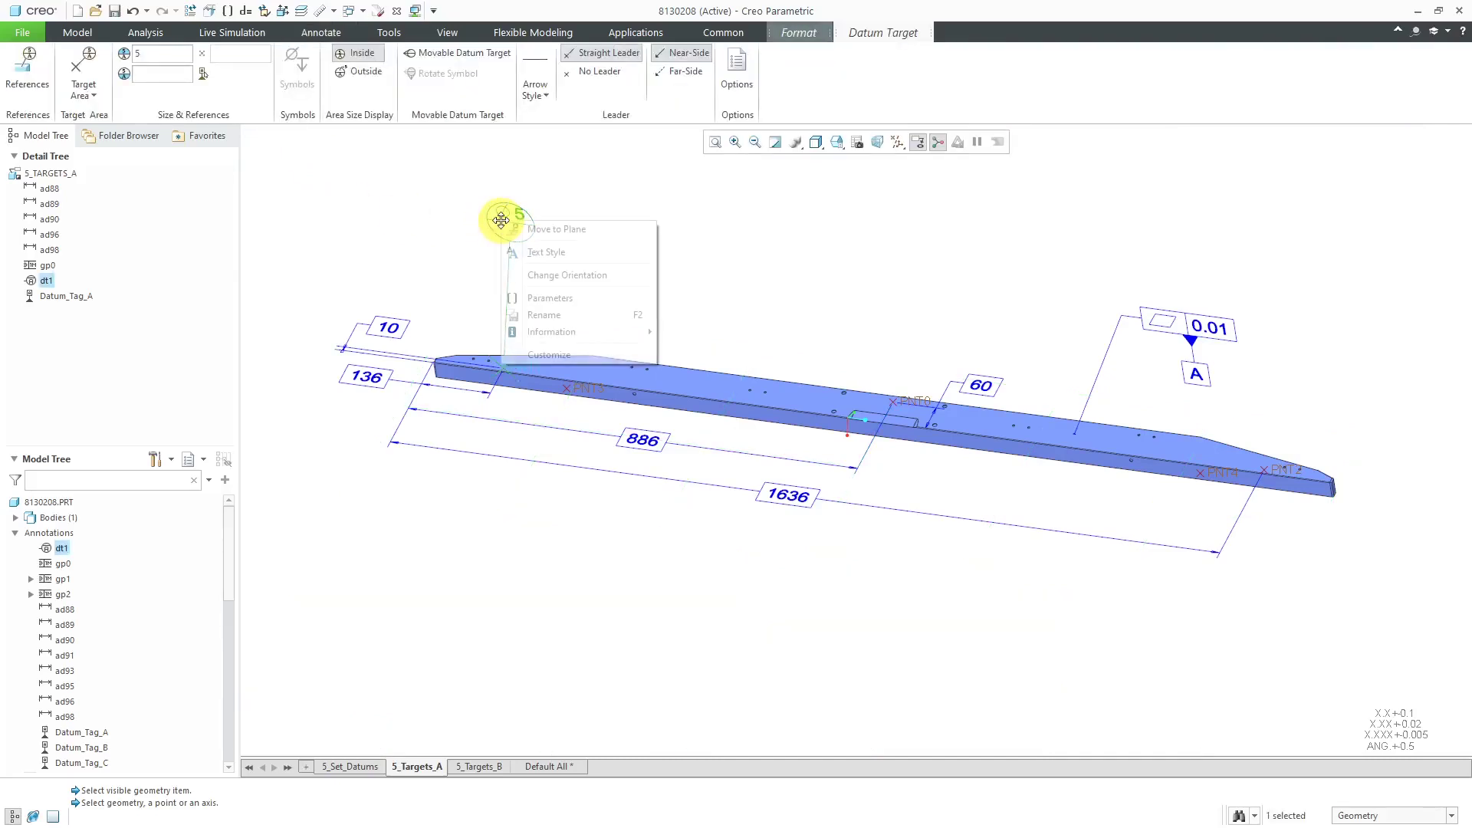
pyautogui.click(559, 276)
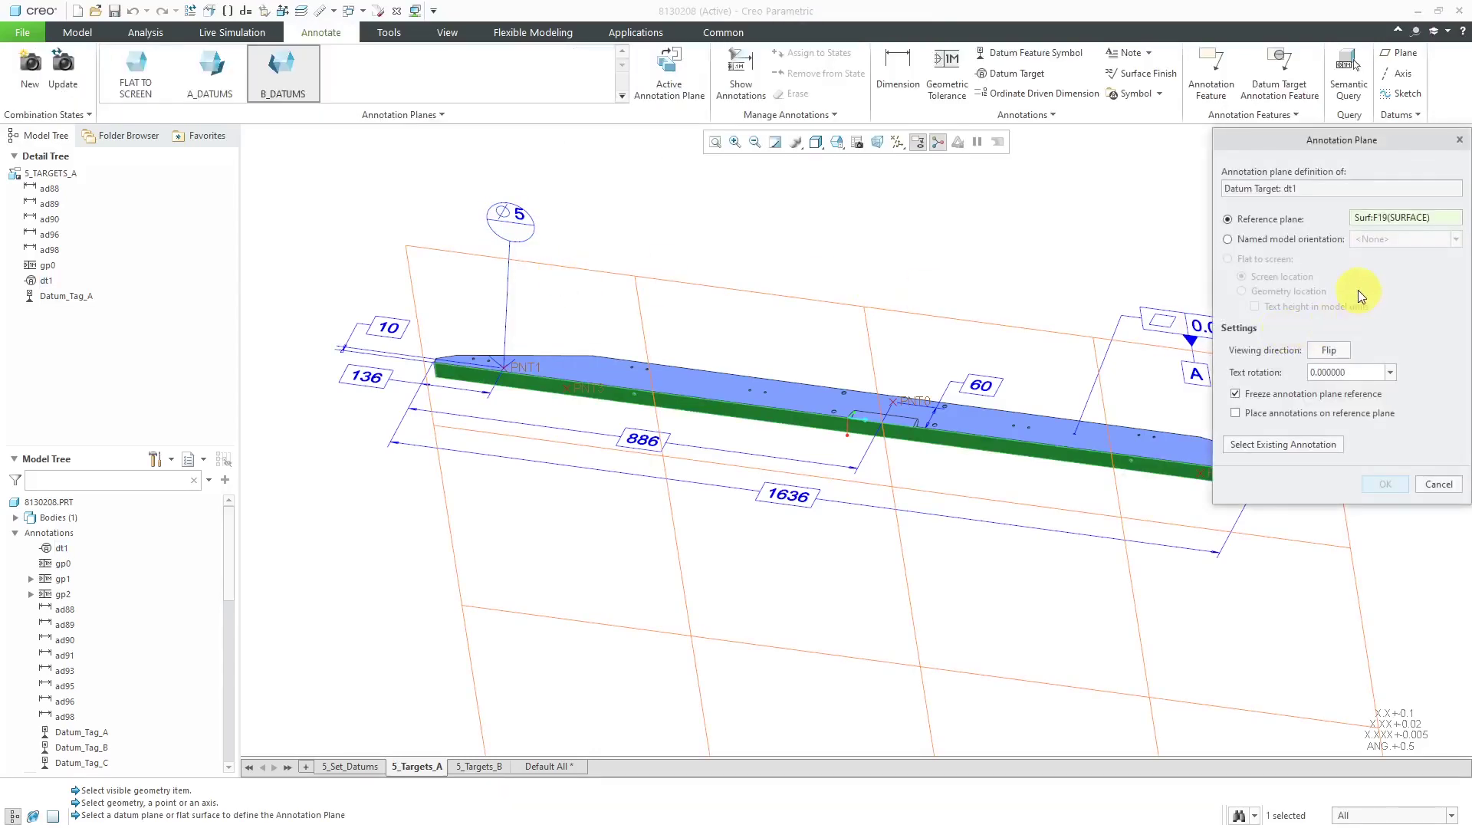
pyautogui.click(1285, 443)
pyautogui.click(981, 384)
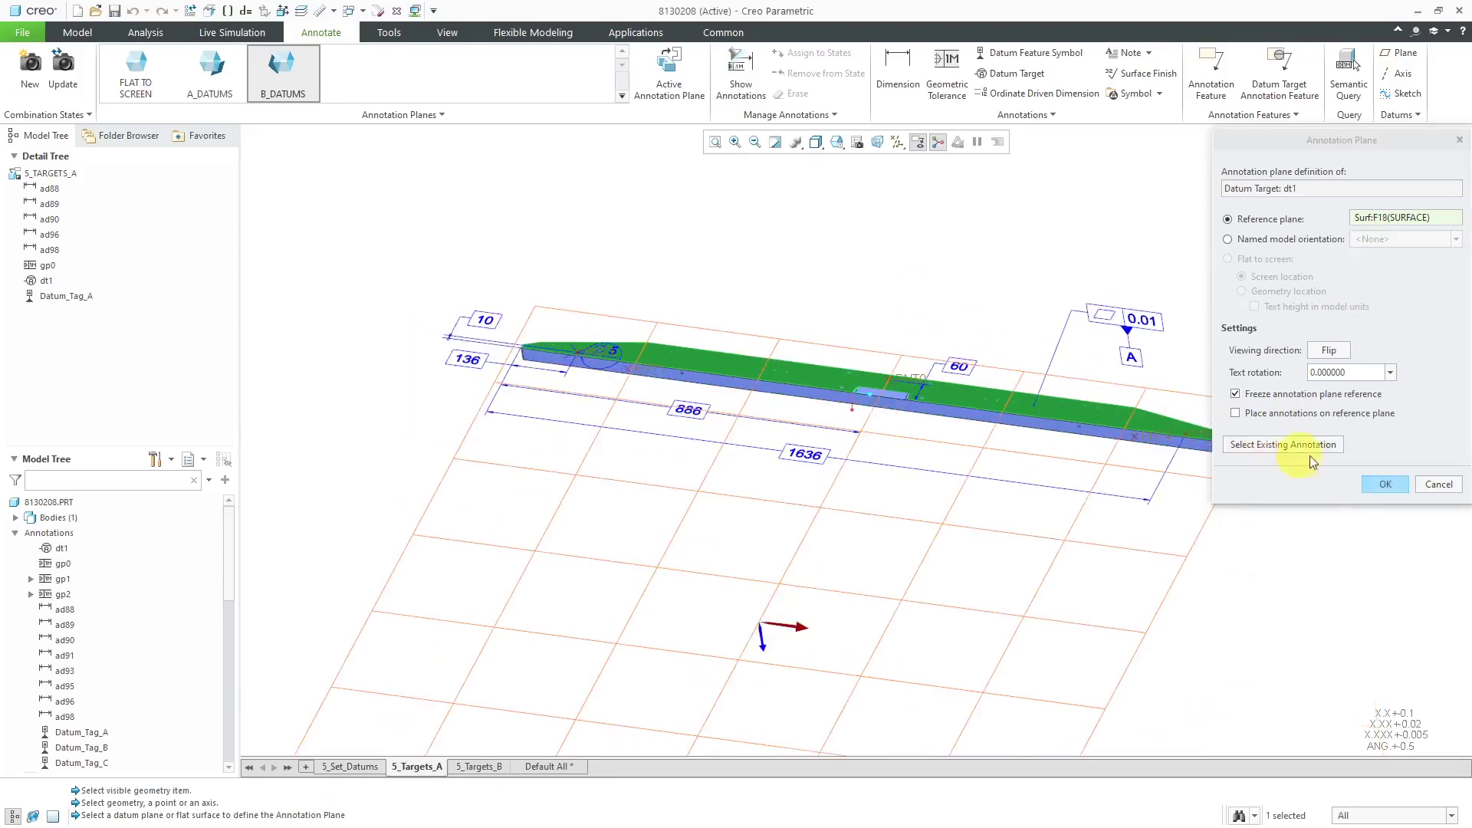
pyautogui.click(1382, 487)
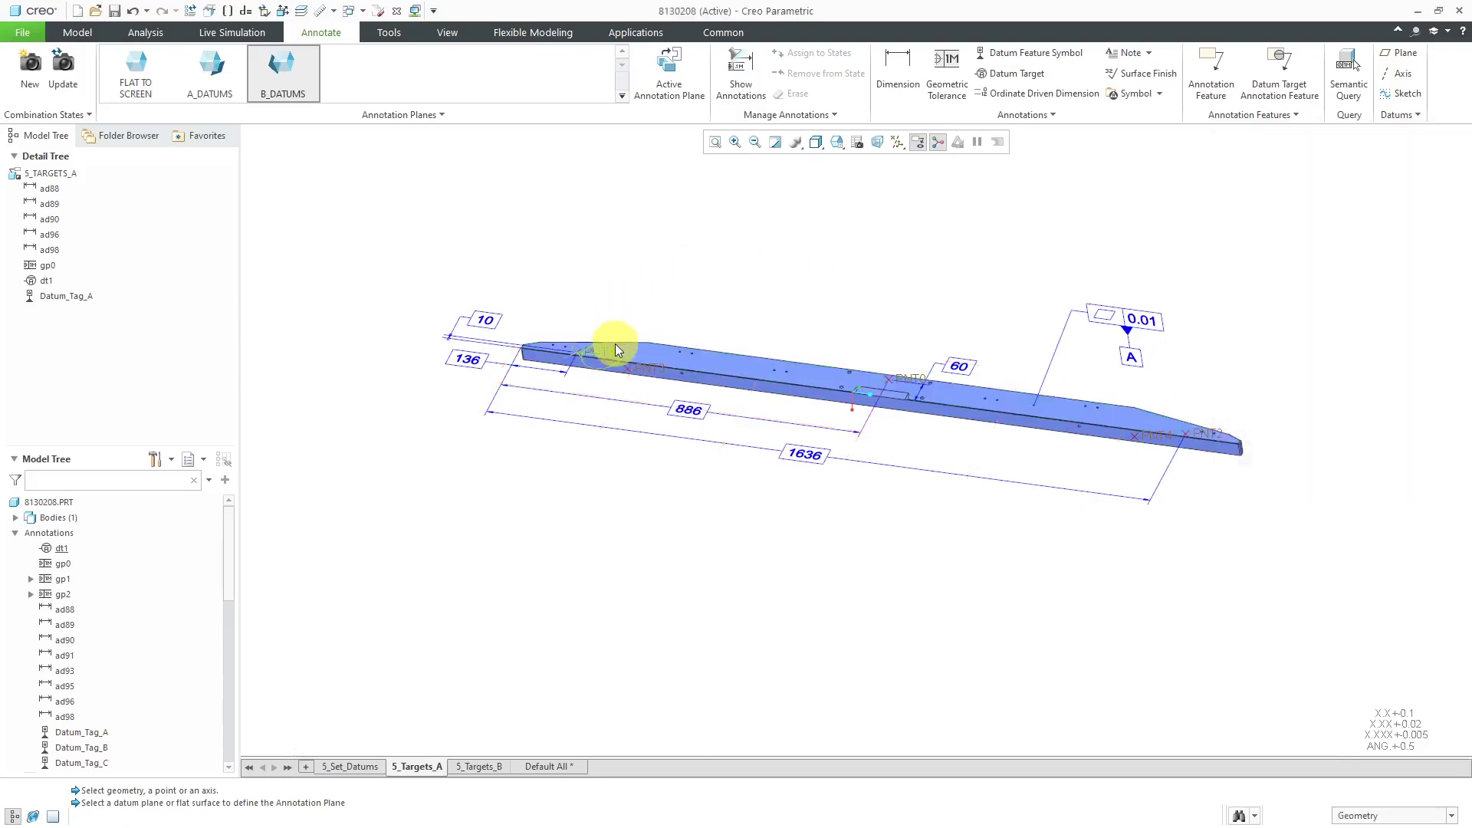
# Step: Reposition the datum target symbol above the plate's end near PNT1 and review its references
pyautogui.click(605, 352)
pyautogui.moveTo(607, 351); pyautogui.dragTo(542, 230)
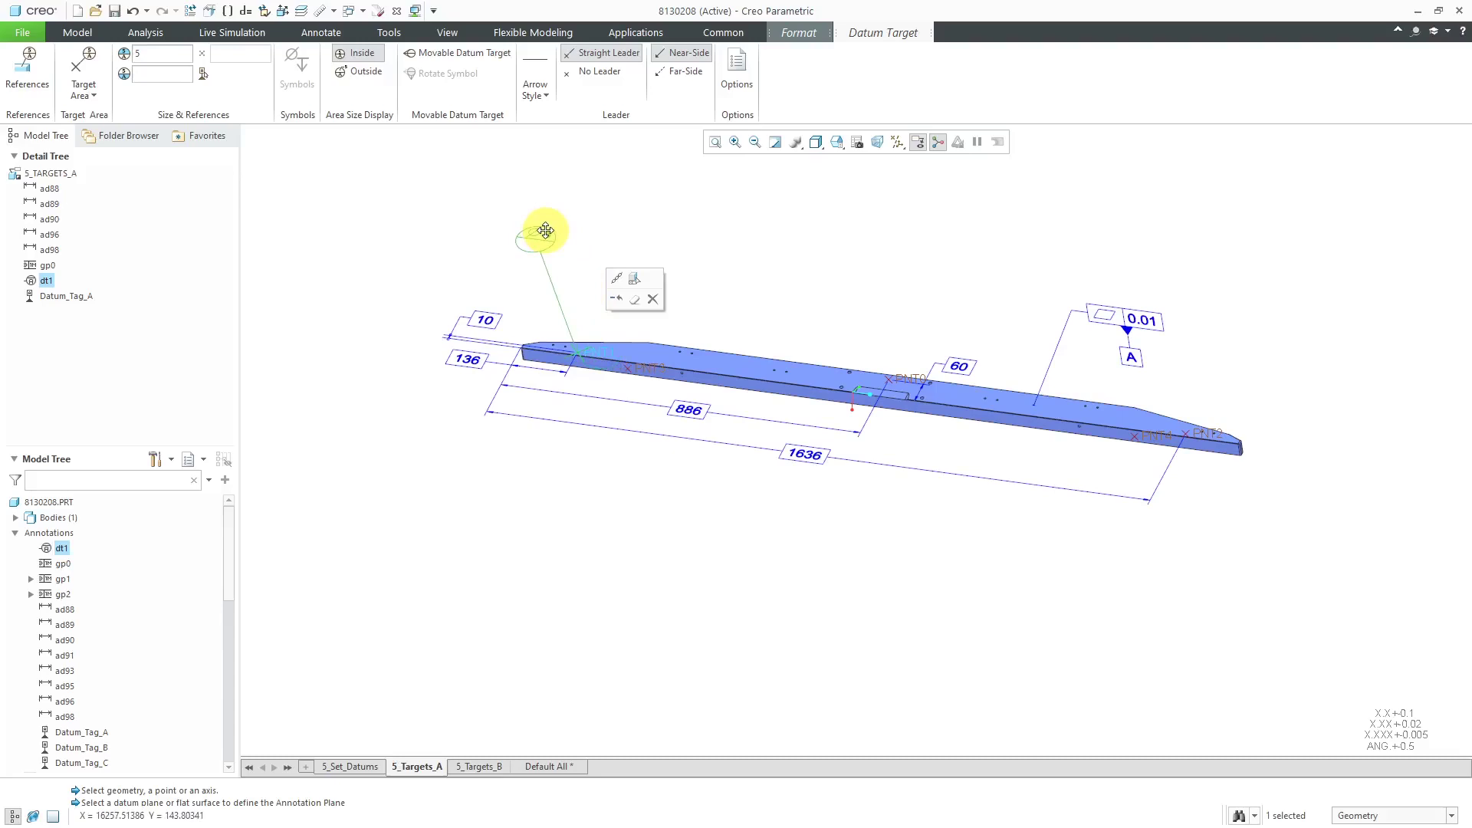
pyautogui.moveTo(640, 328); pyautogui.dragTo(656, 388, button='middle')
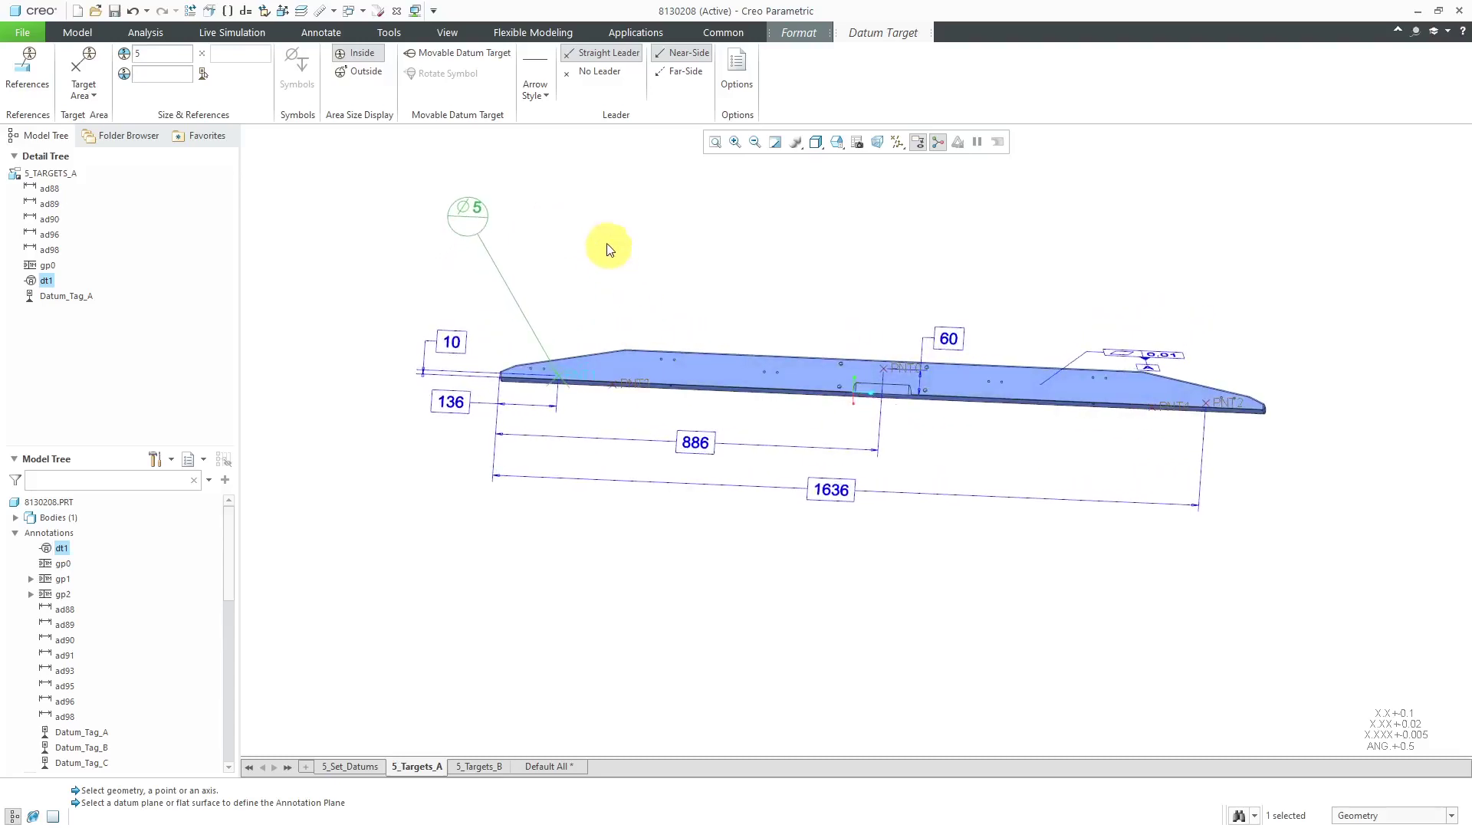
pyautogui.scroll(2, 509, 175)
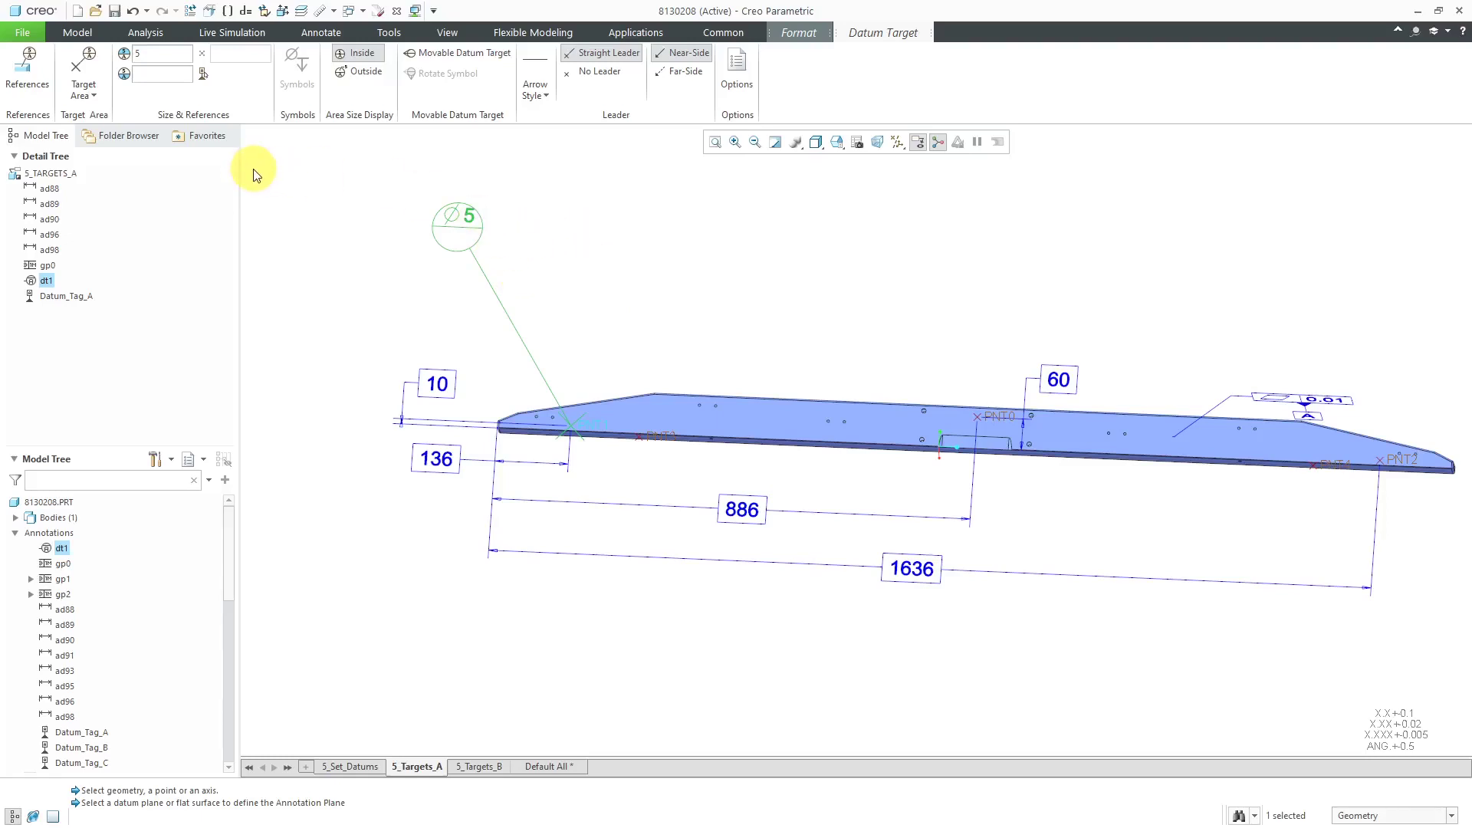
pyautogui.click(27, 73)
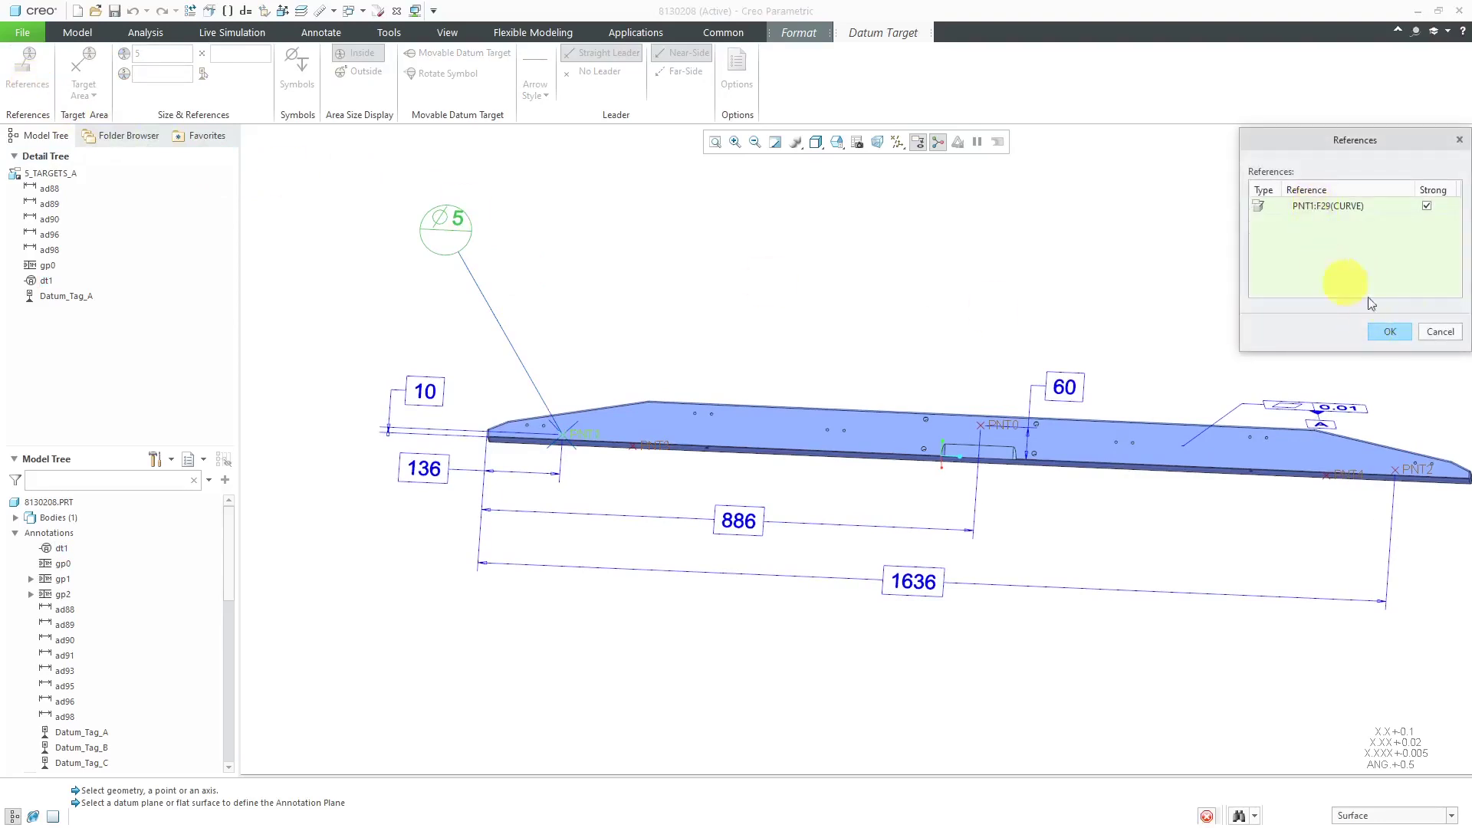
pyautogui.click(1441, 337)
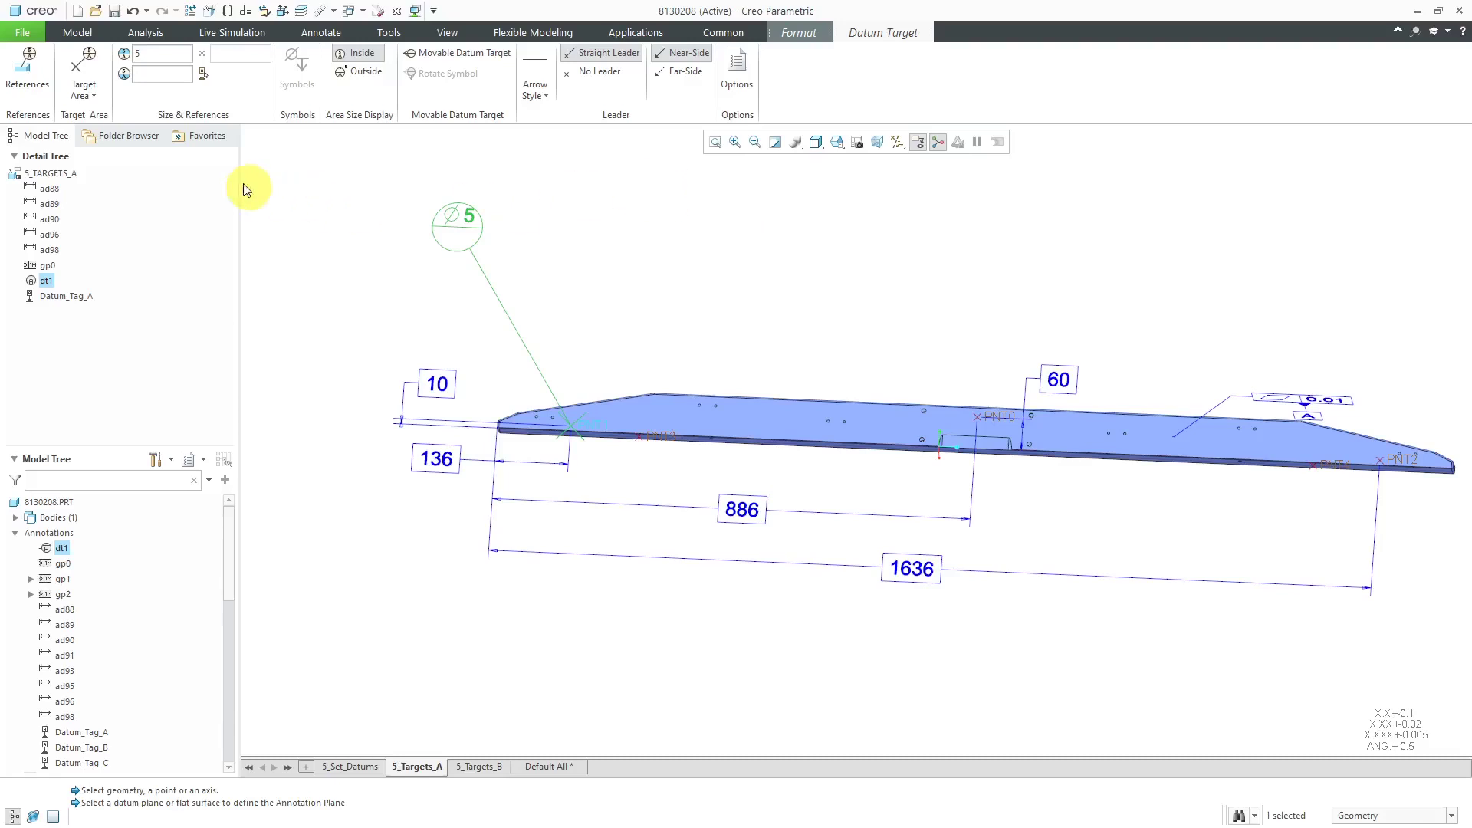
# Step: Set the datum target's area type to Circle with a size of 10
pyautogui.click(94, 95)
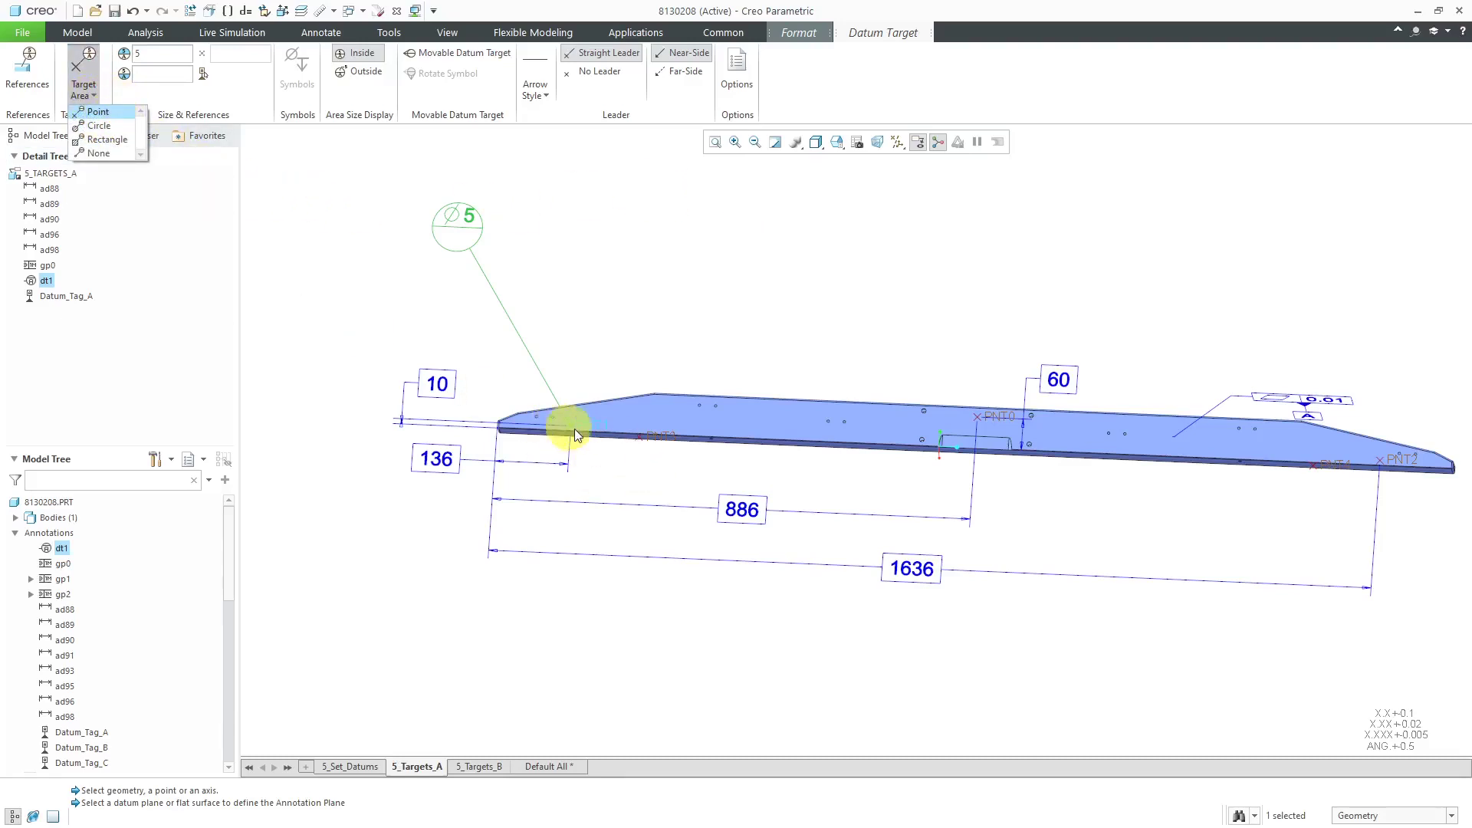
pyautogui.scroll(-4, 583, 440)
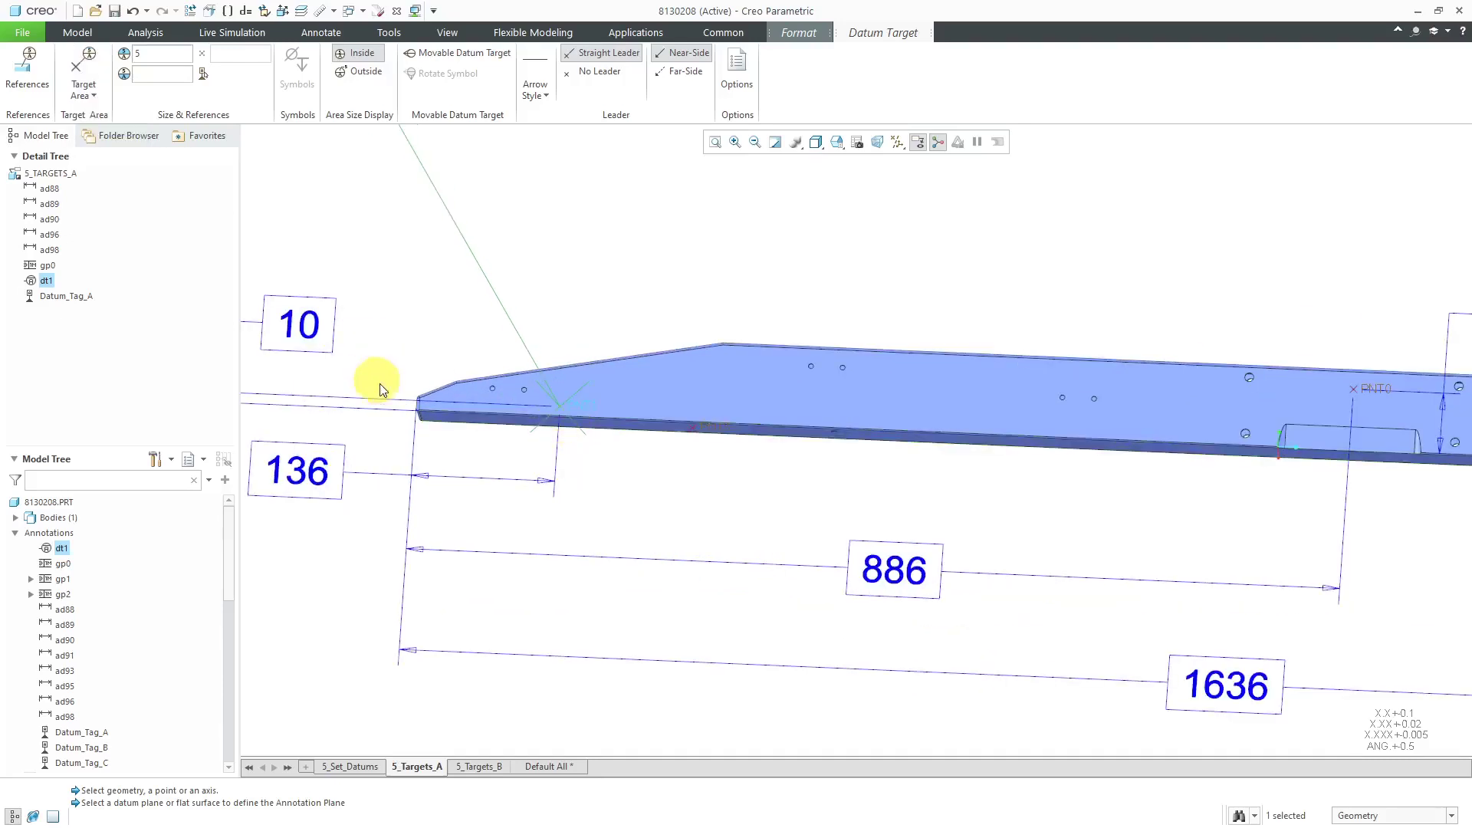
pyautogui.click(93, 95)
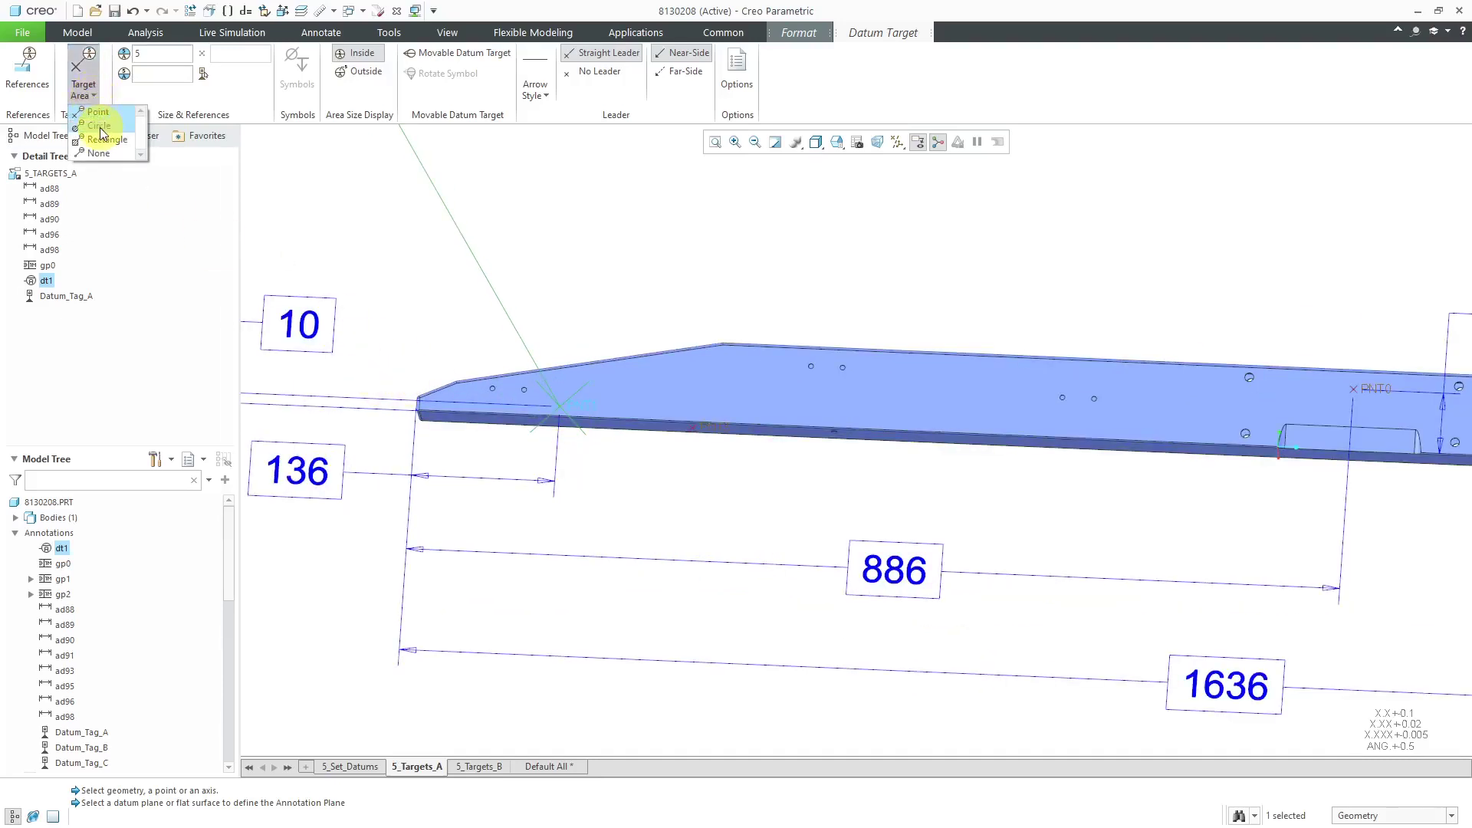
pyautogui.click(100, 127)
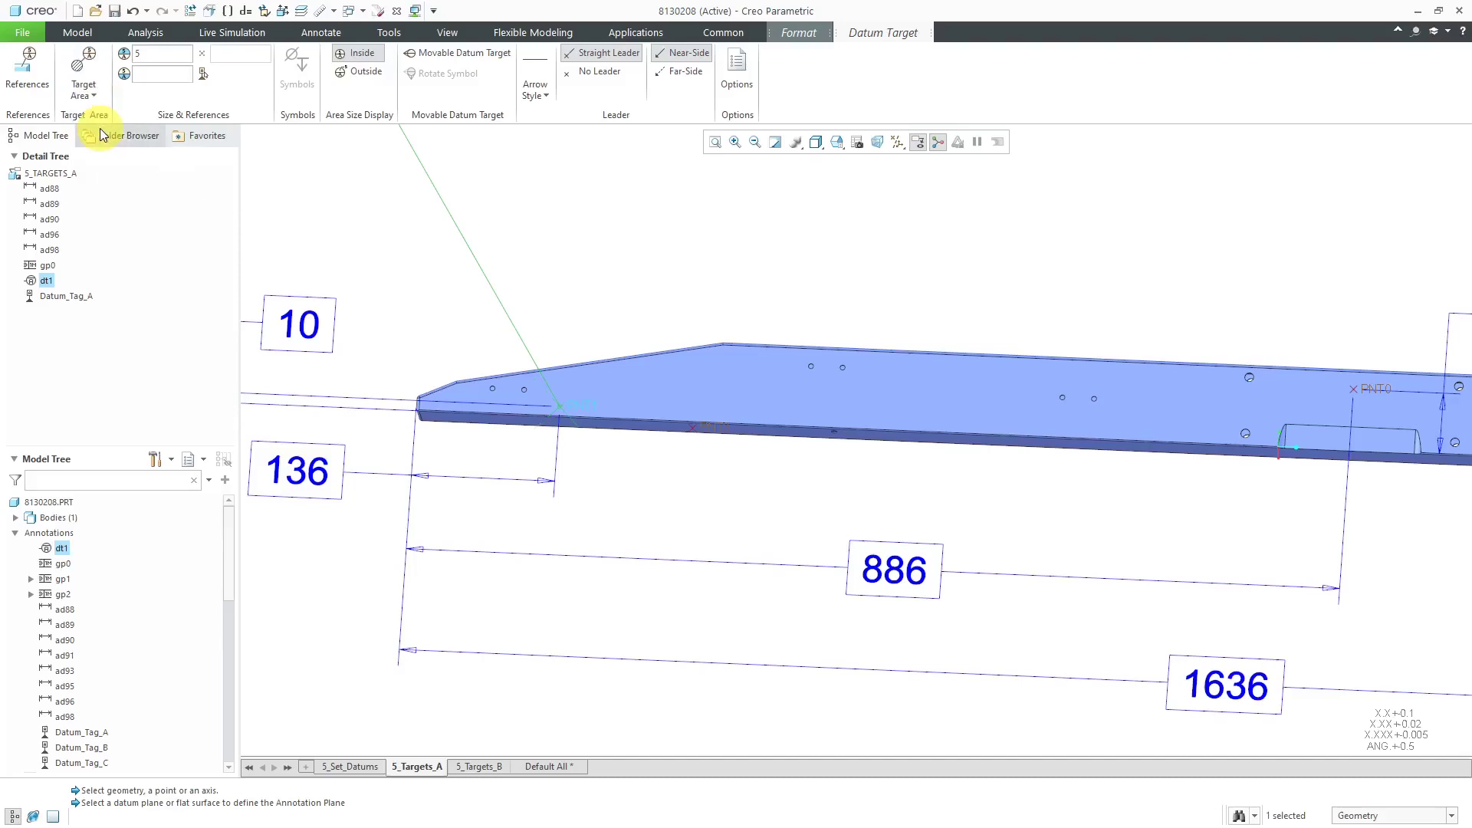
pyautogui.click(148, 60)
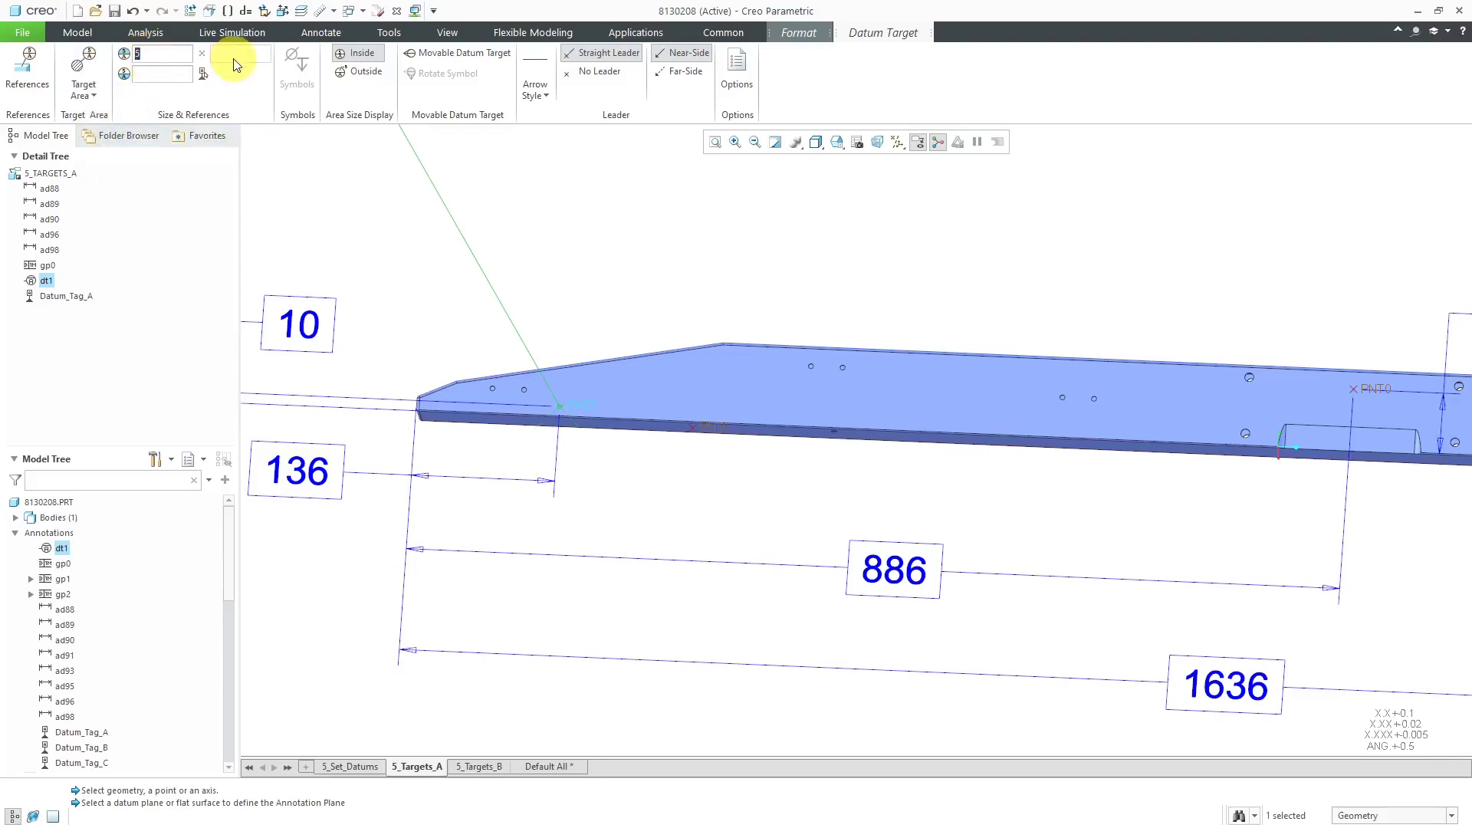
pyautogui.write('10')
pyautogui.scroll(6, 526, 384)
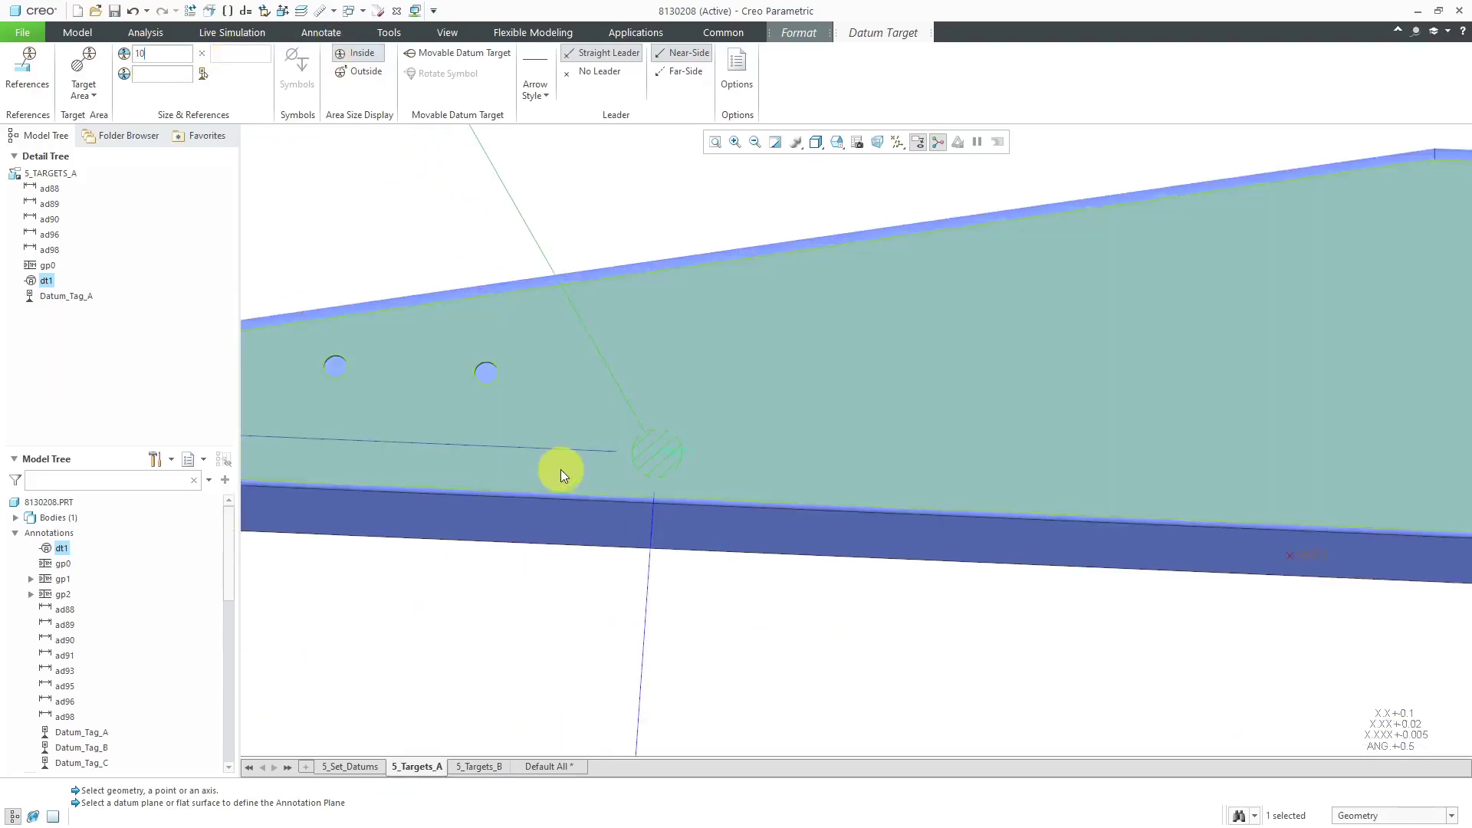
pyautogui.scroll(-5, 613, 321)
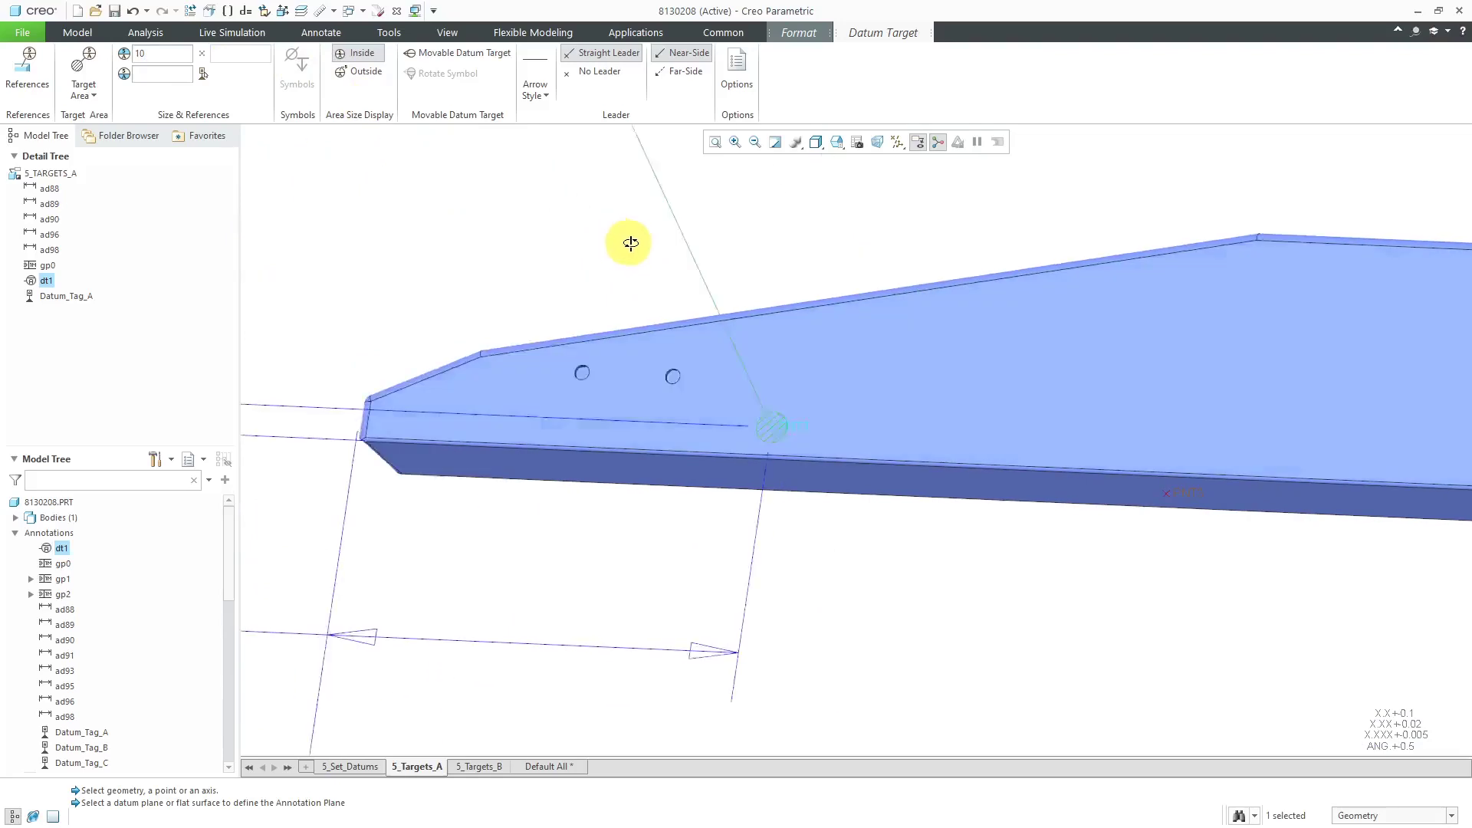
# Step: Show the model in the No Hidden display style and set the circular target area's size to 15
pyautogui.click(815, 143)
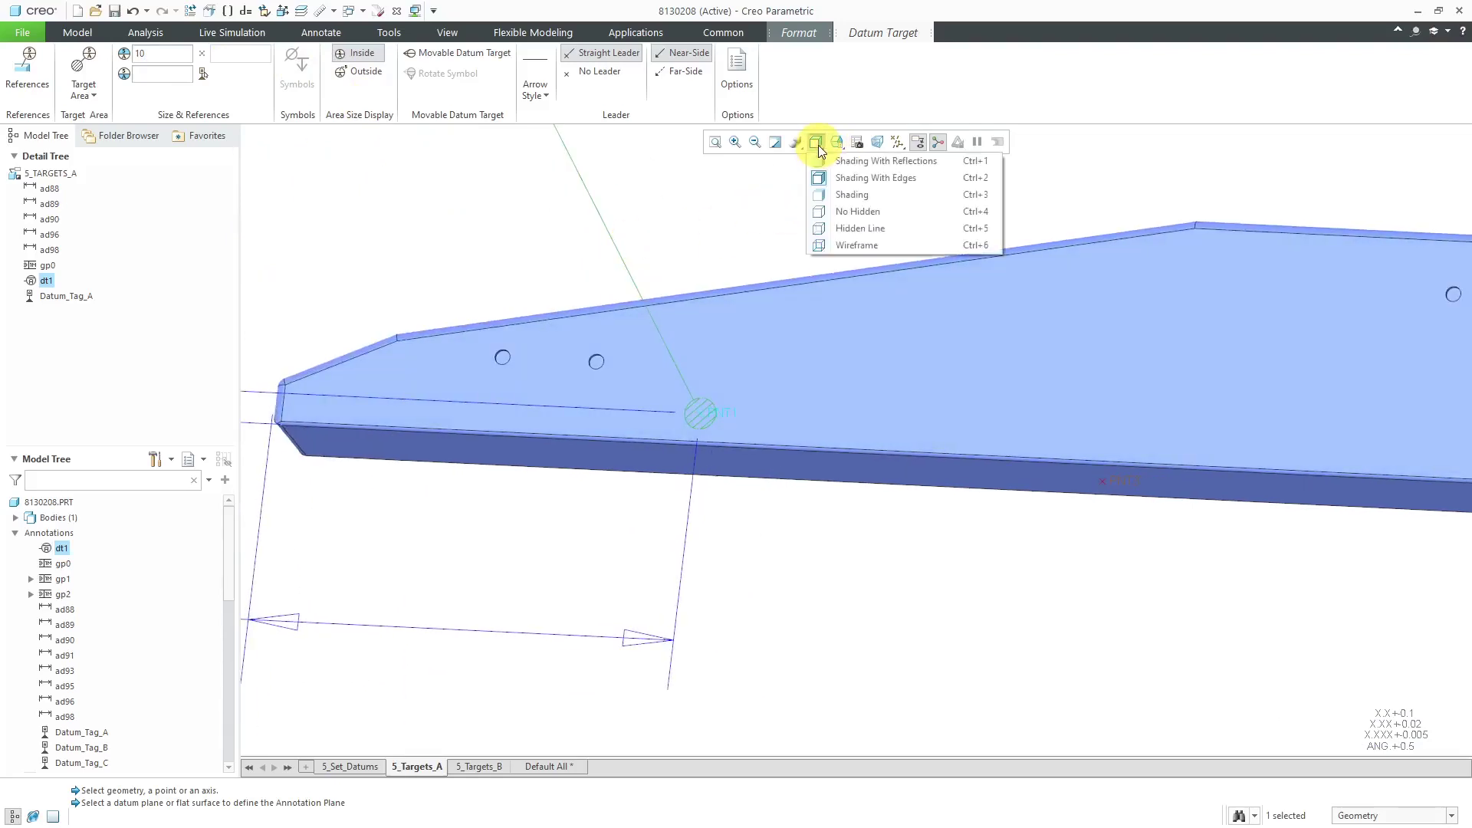
pyautogui.click(843, 212)
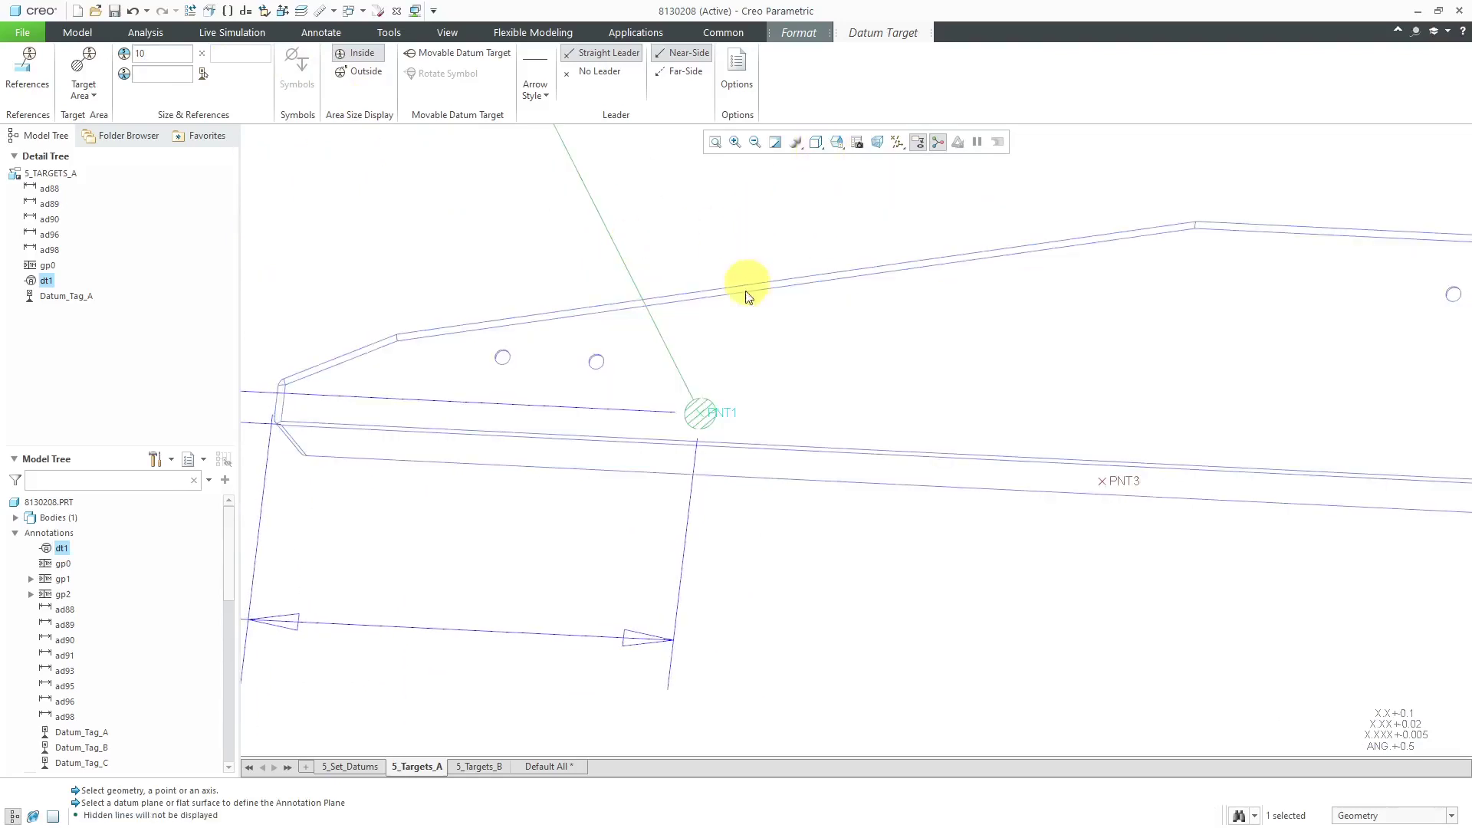
pyautogui.scroll(-2, 820, 604)
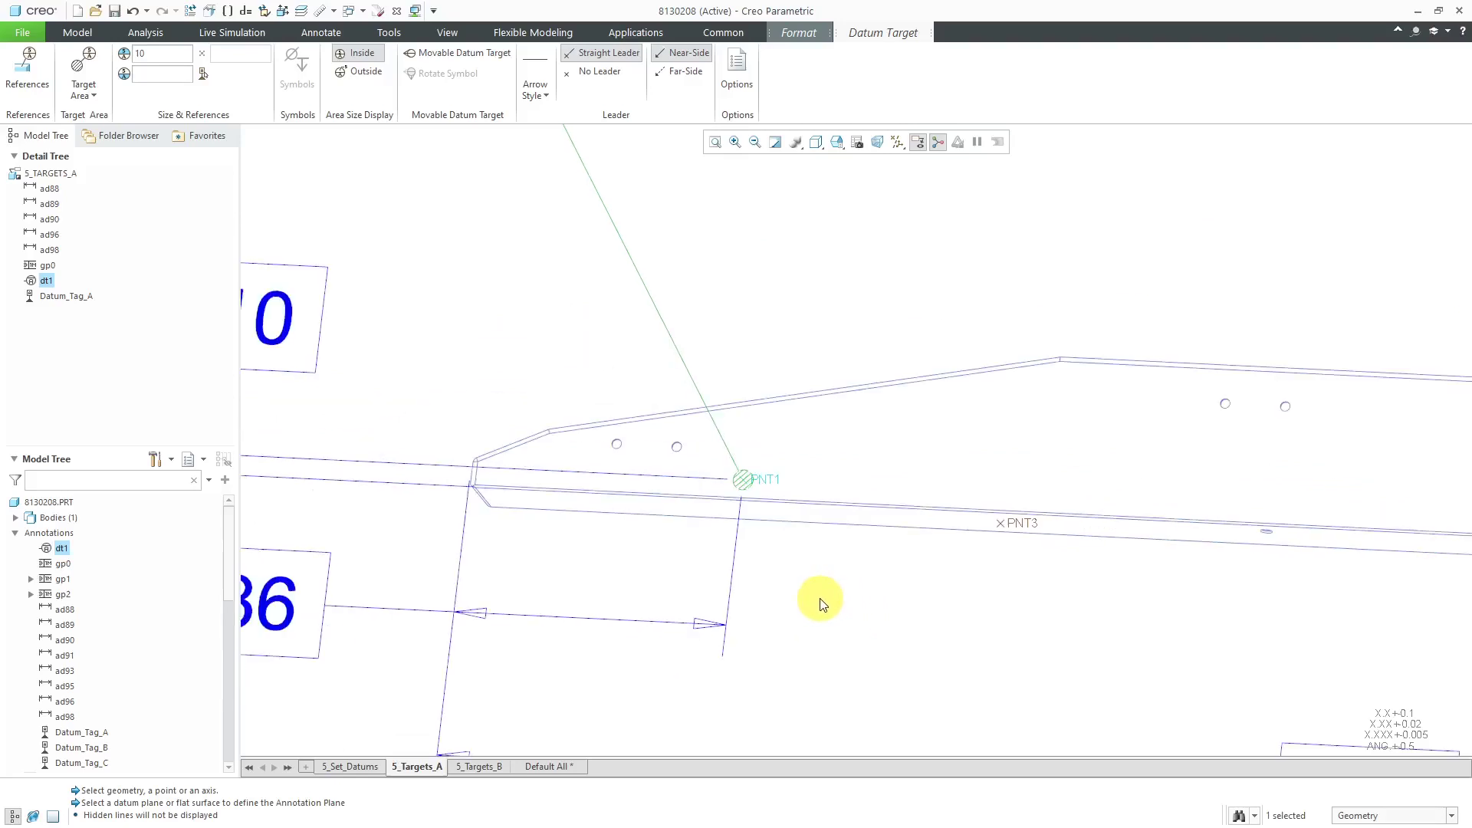
pyautogui.scroll(-1, 821, 605)
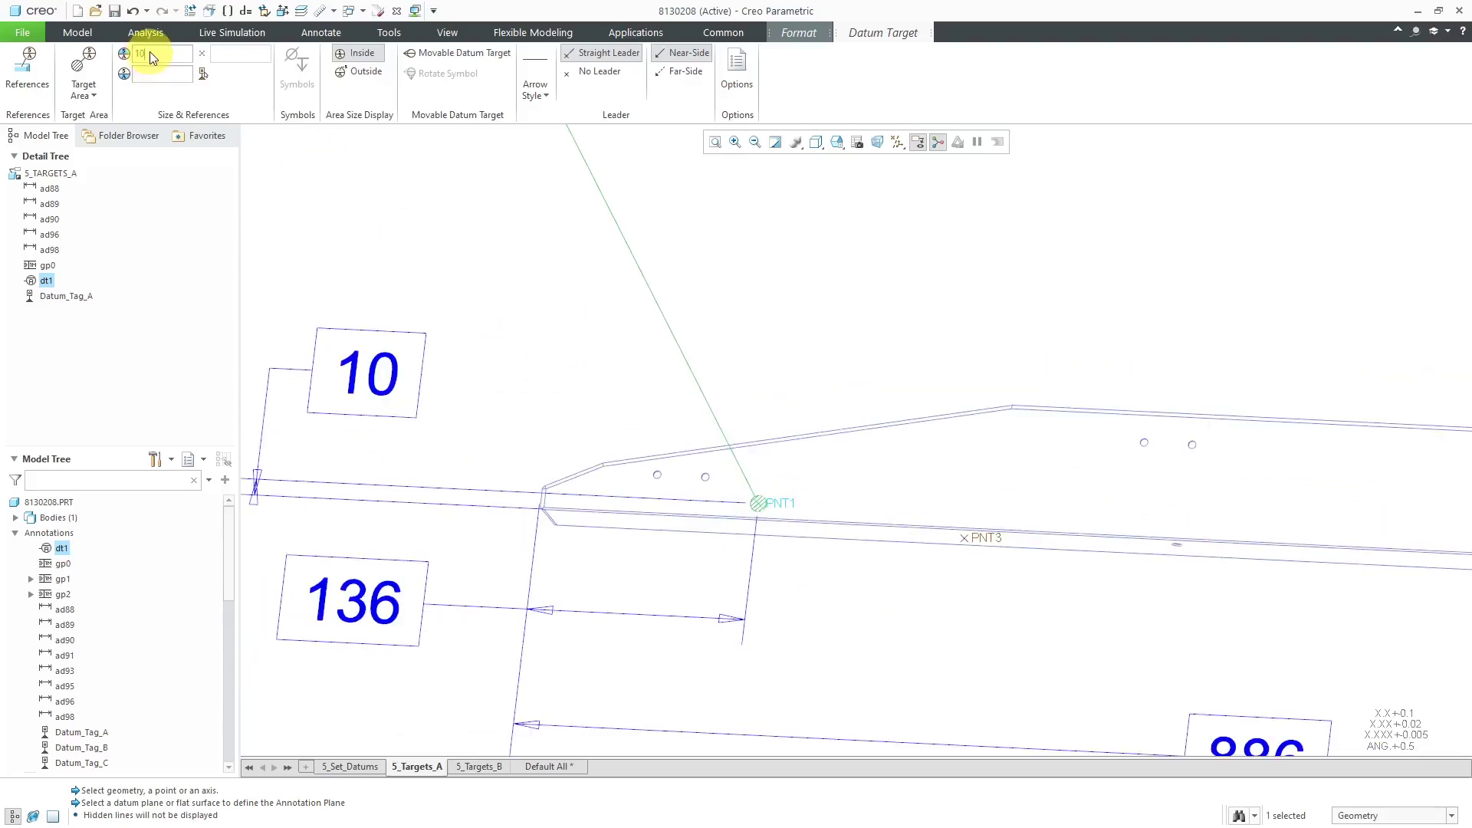
pyautogui.write('15')
pyautogui.press('Return')
# Step: Assign datum feature symbol A as the datum target's reference
pyautogui.click(202, 76)
pyautogui.scroll(-5, 419, 316)
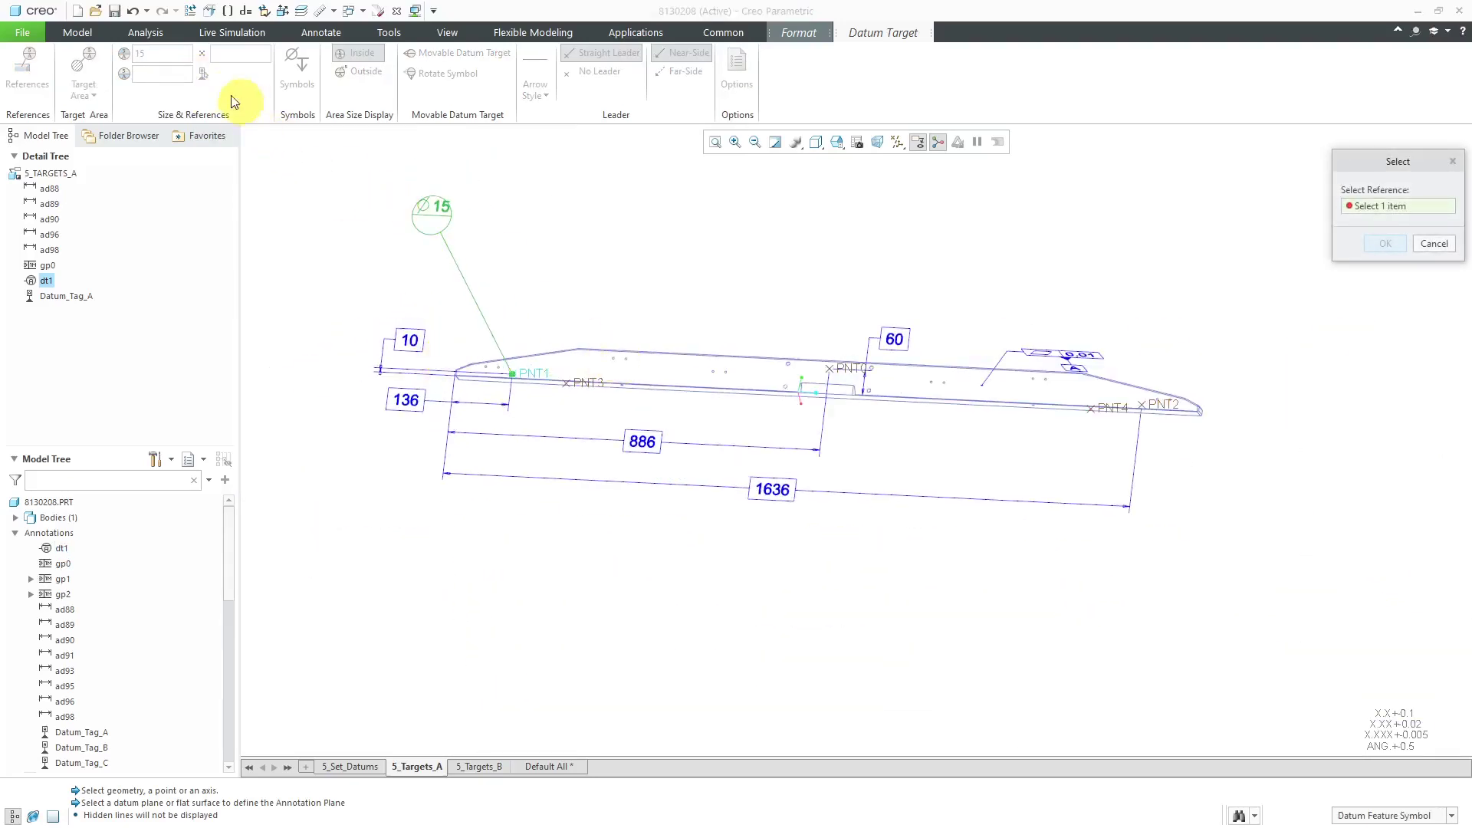
pyautogui.click(1075, 366)
pyautogui.click(1384, 244)
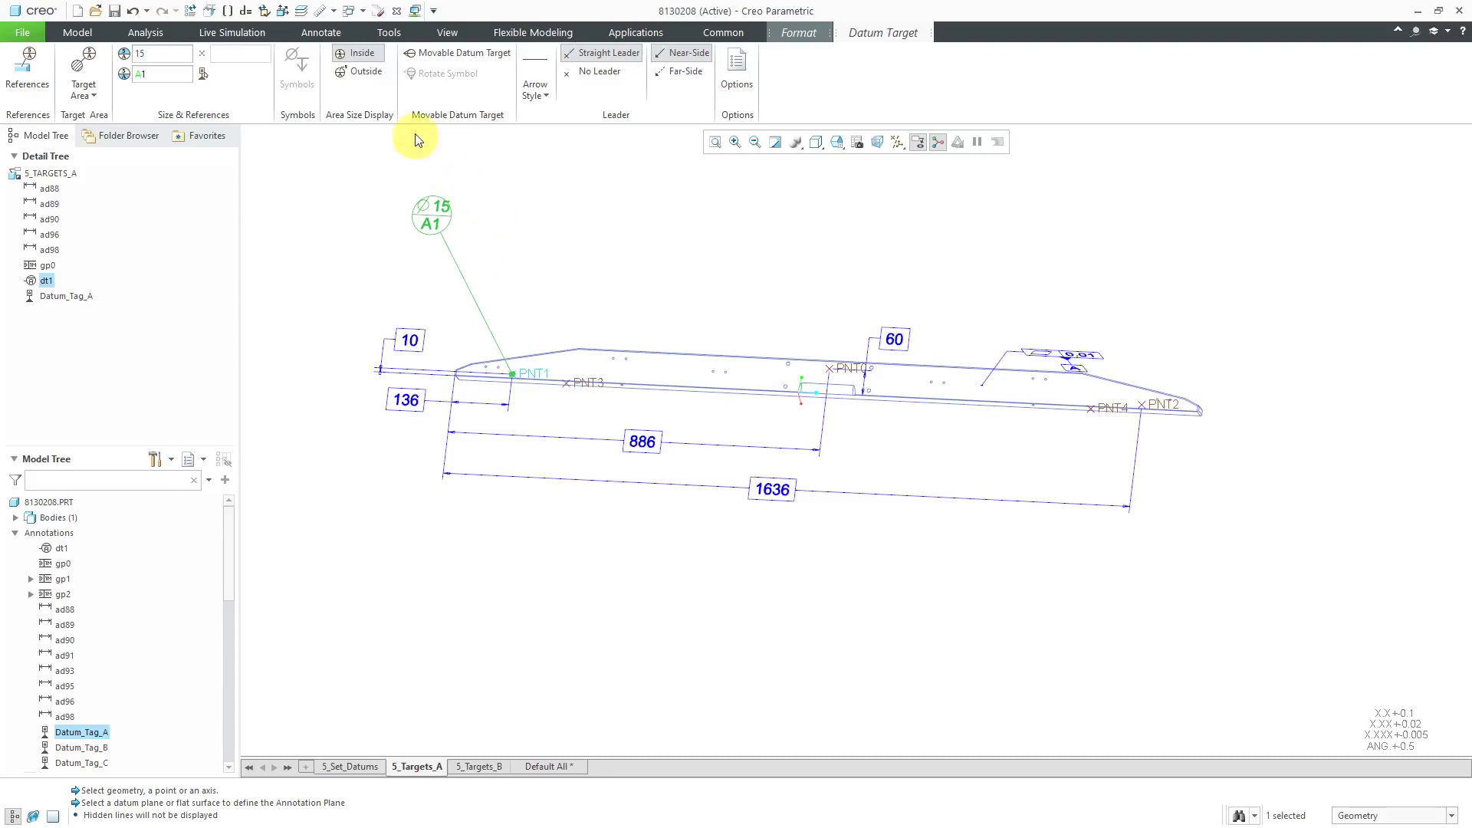
# Step: Try the Outside area size display and the Movable Datum Target symbol in several rotations
pyautogui.click(375, 74)
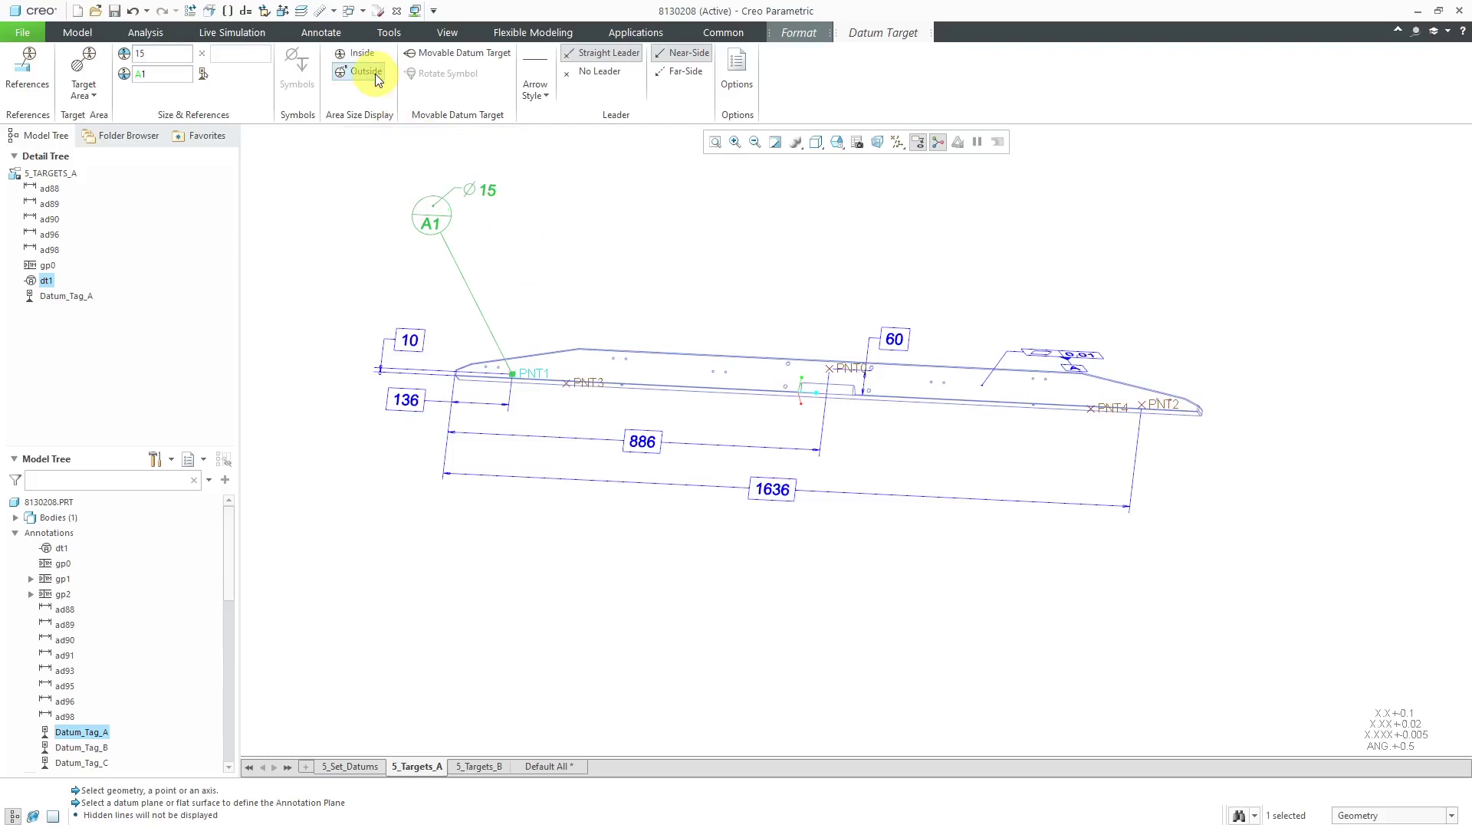
pyautogui.click(364, 53)
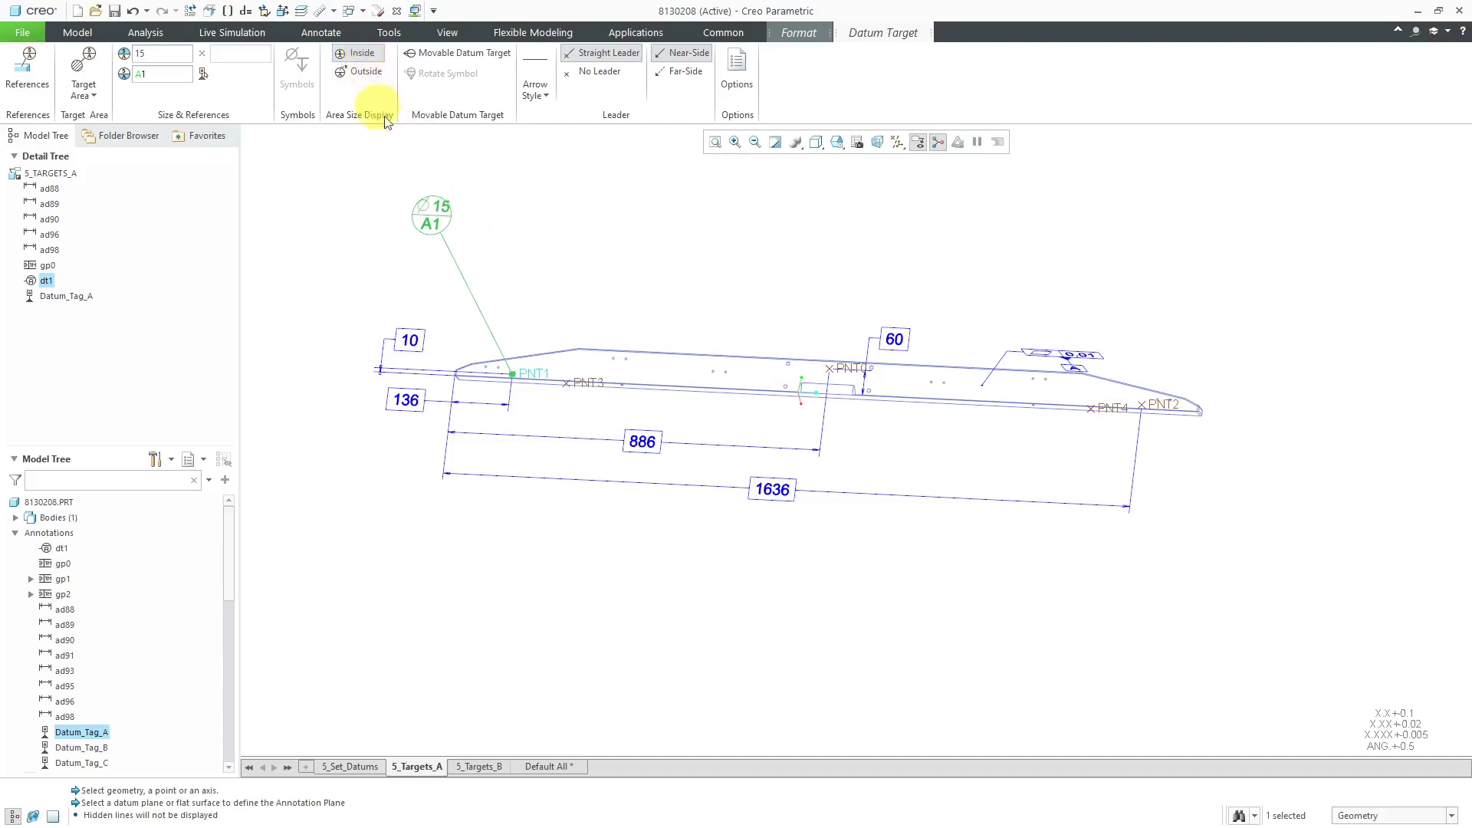
pyautogui.click(464, 58)
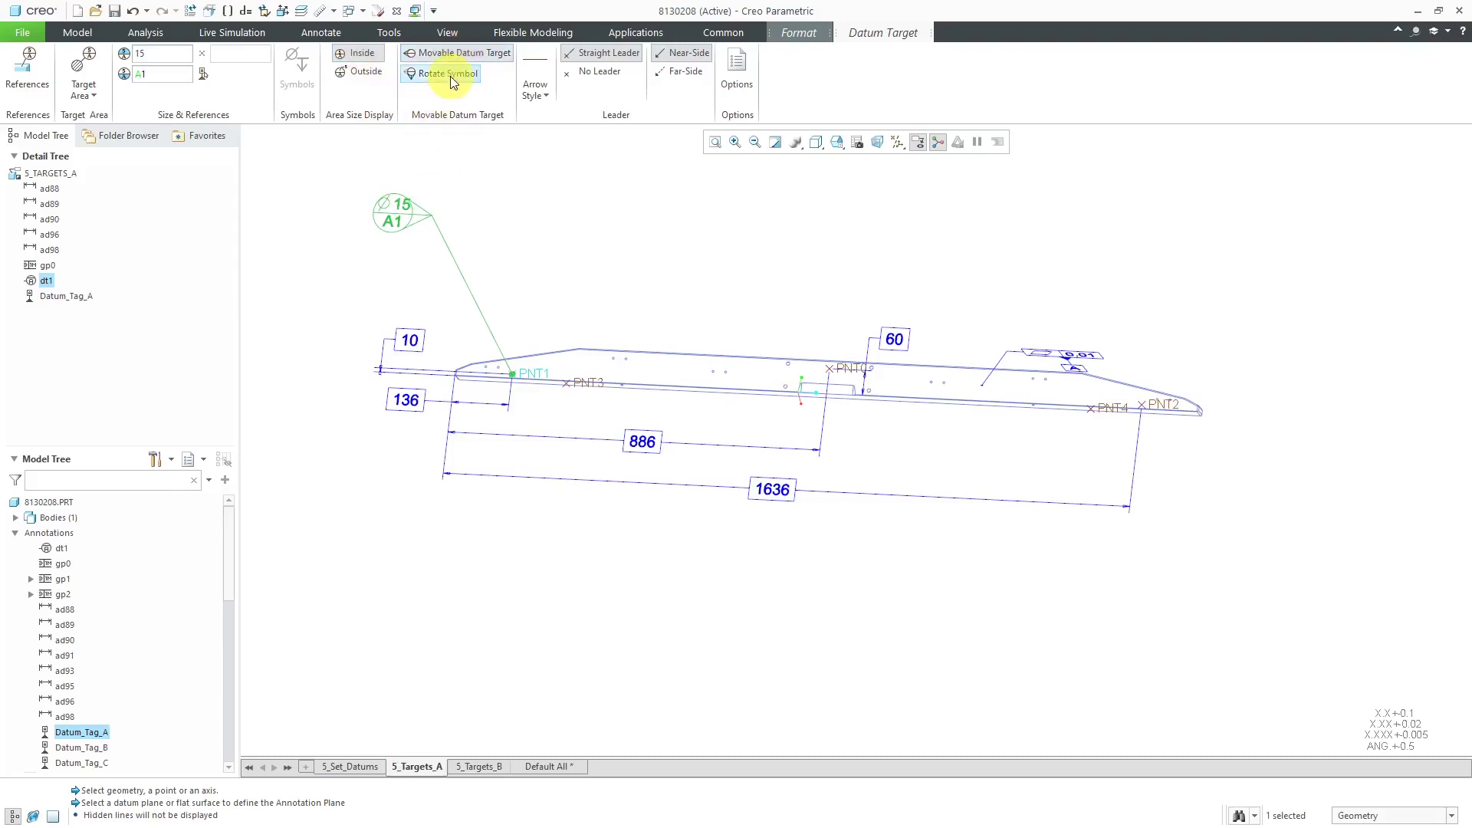
pyautogui.click(449, 76)
pyautogui.click(449, 76)
pyautogui.click(449, 75)
pyautogui.click(449, 76)
pyautogui.click(450, 76)
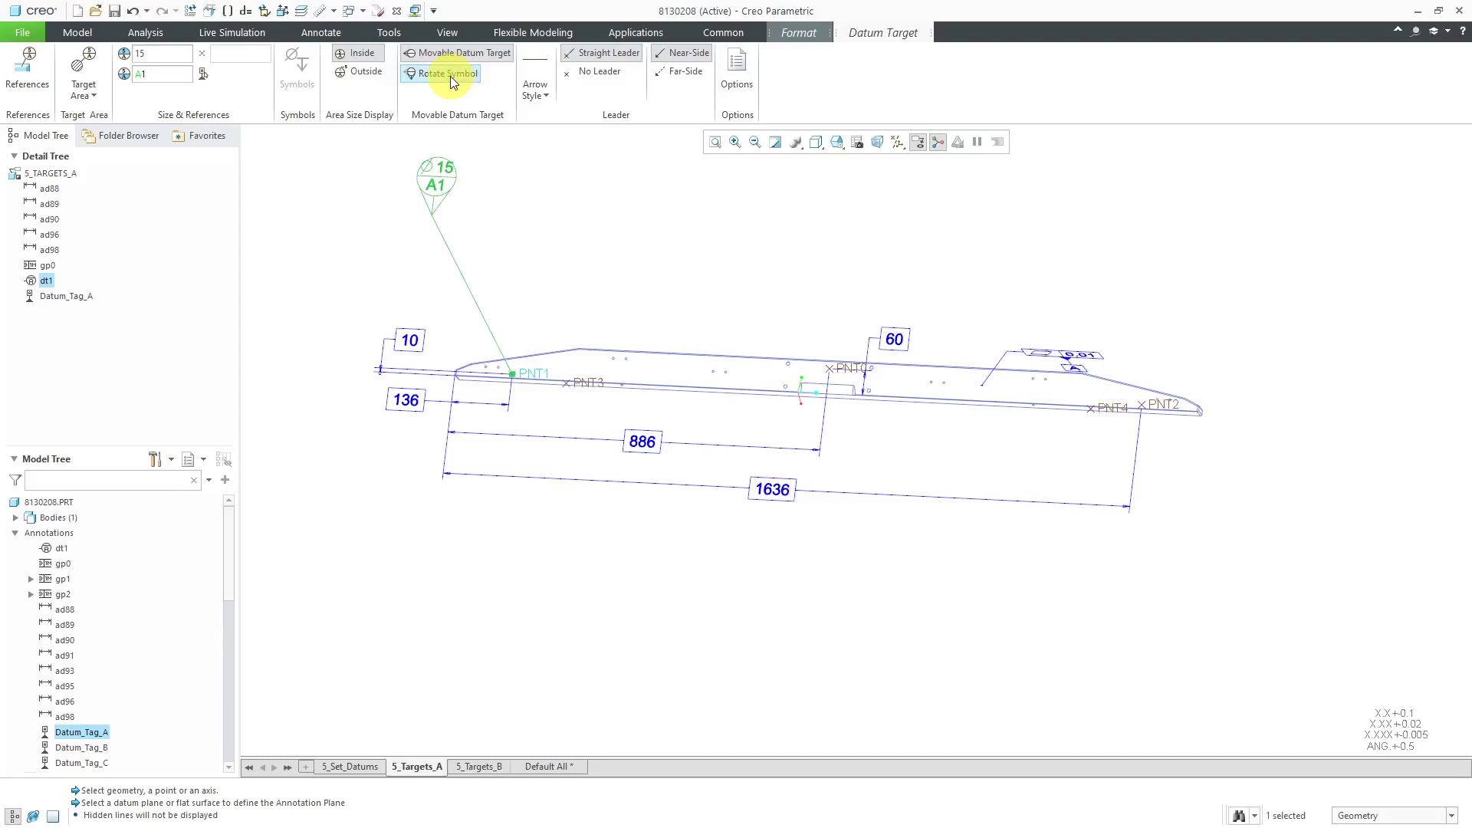
pyautogui.click(449, 76)
pyautogui.click(452, 55)
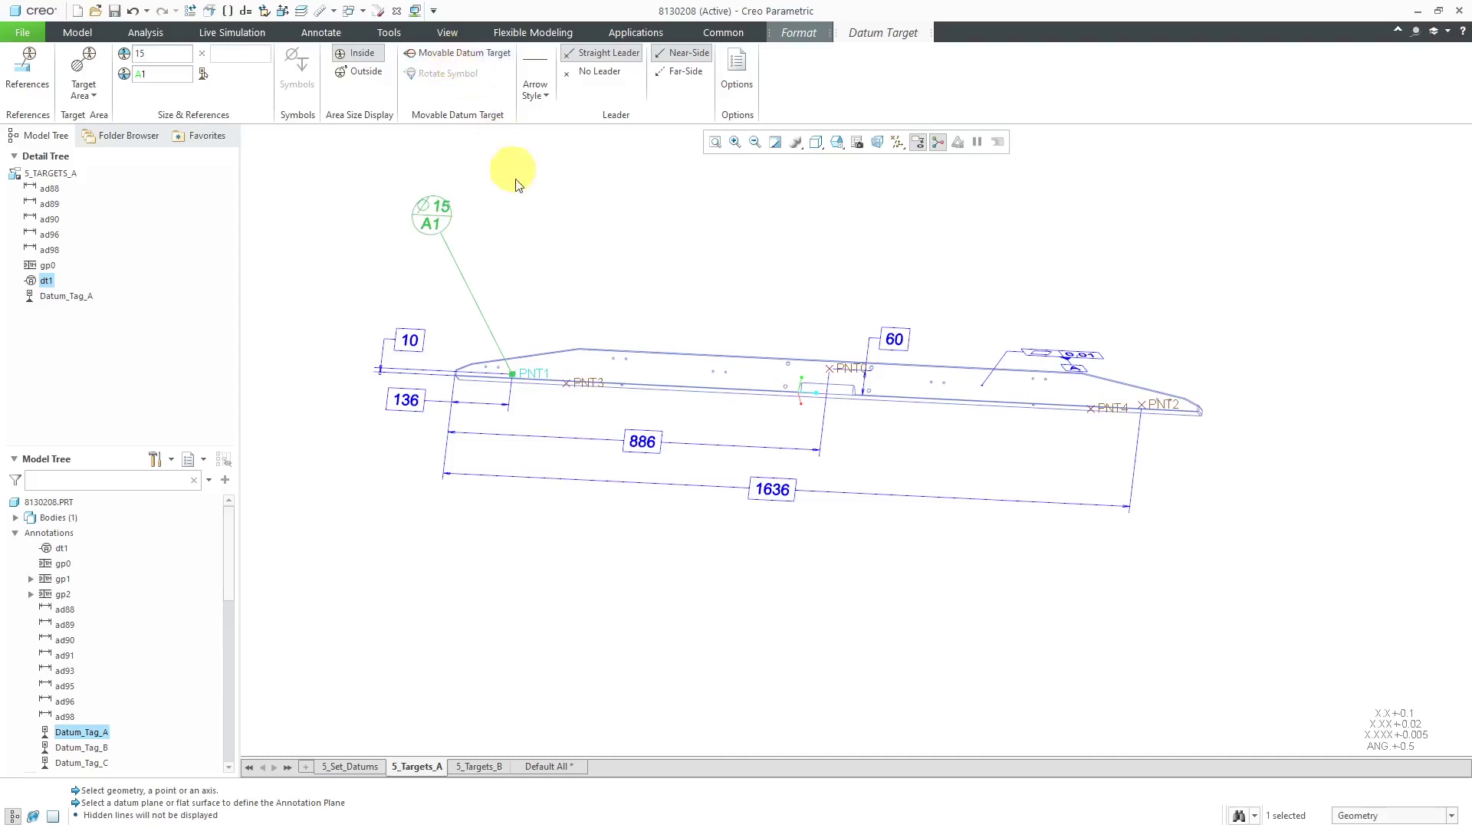
# Step: Try the datum target at PNT1 with No Leader, and restore the Straight Leader
pyautogui.click(620, 72)
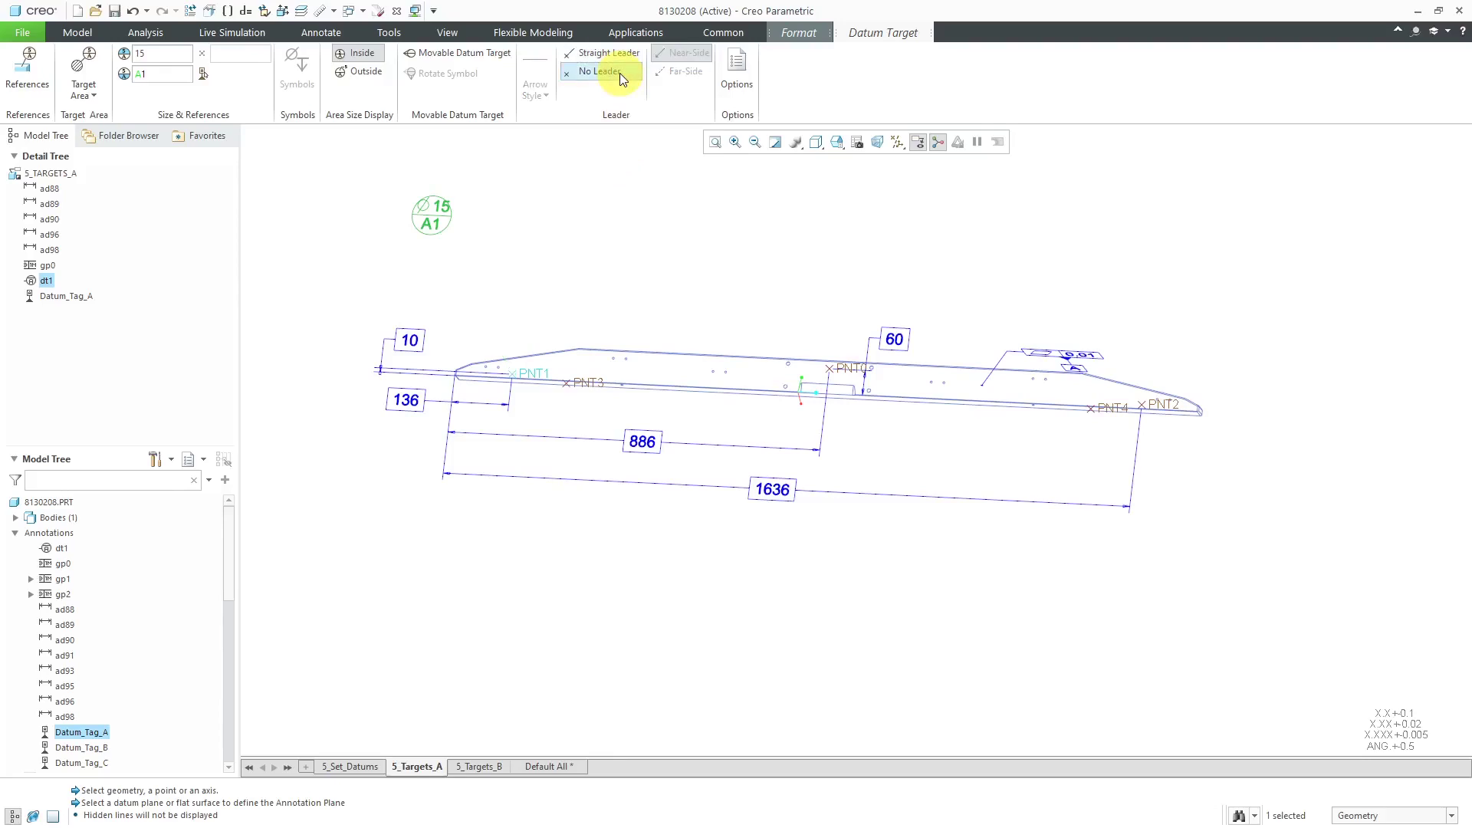
pyautogui.click(618, 57)
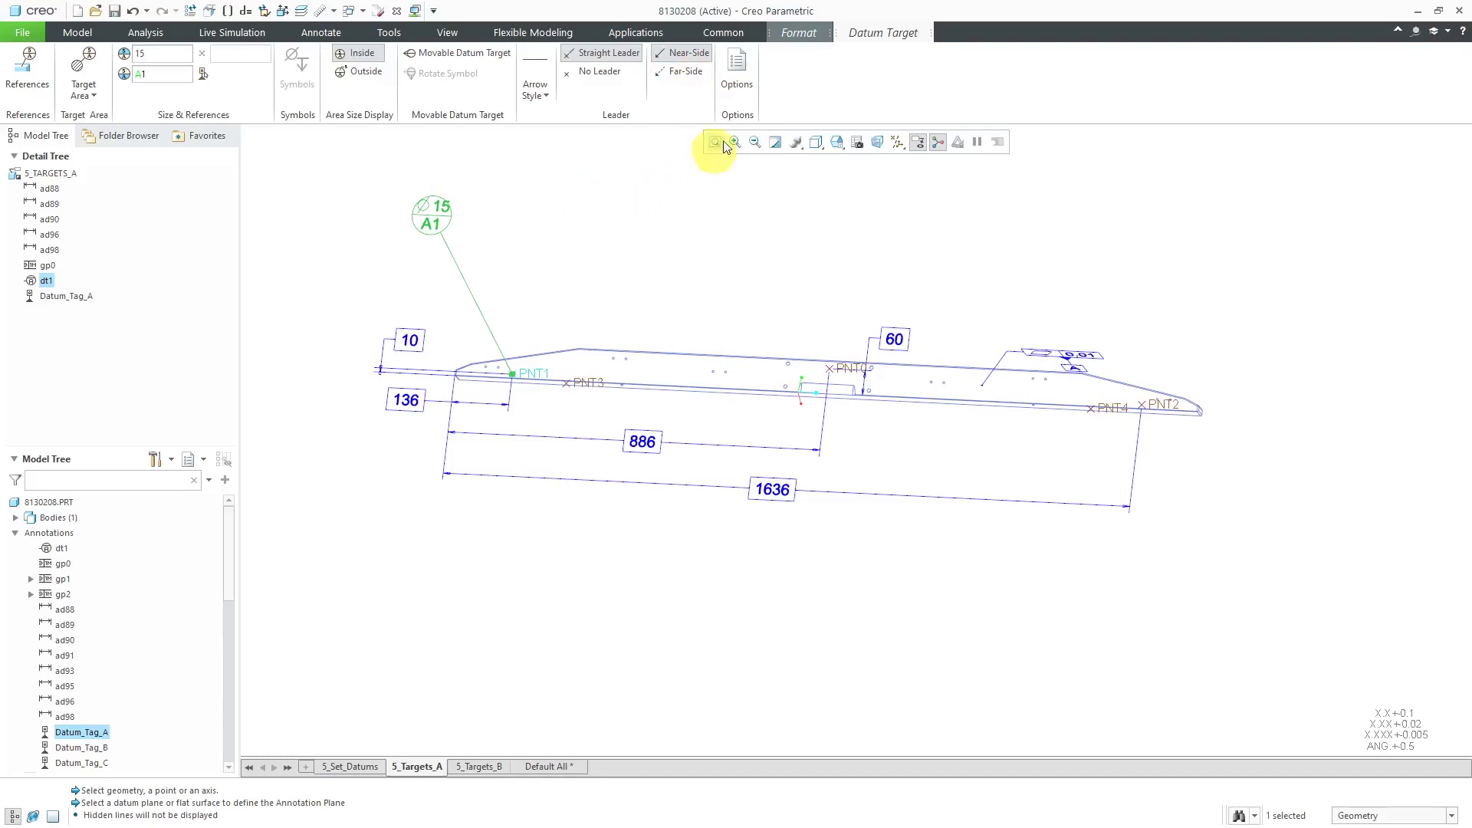
# Step: Turn on Designate and Control Characteristics in the options of the datum target at PNT1, and complete the target
pyautogui.click(748, 78)
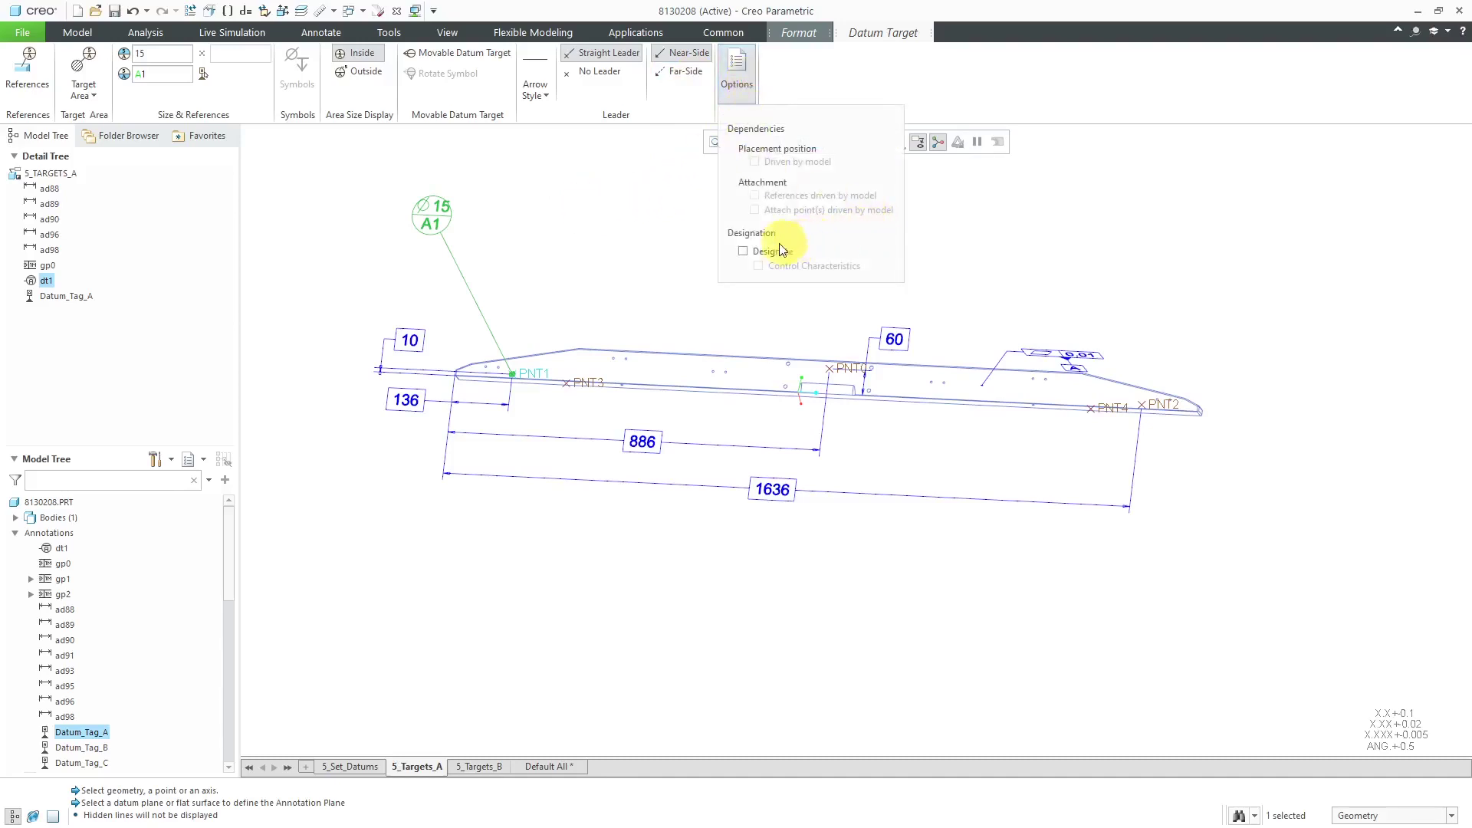
pyautogui.click(742, 250)
pyautogui.click(755, 266)
pyautogui.middleClick(653, 242)
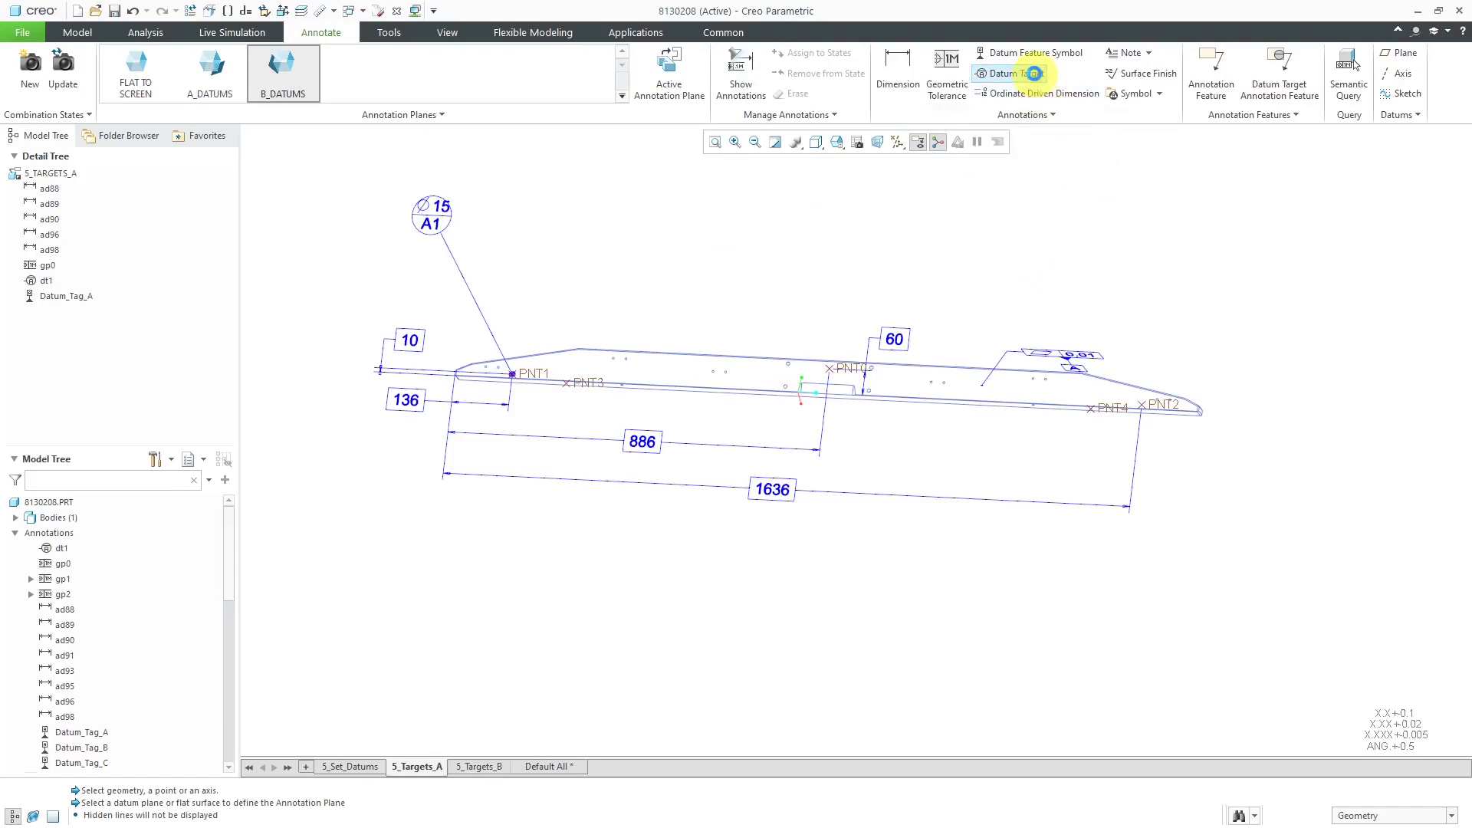
# Step: Attach a new datum target to datum point PNT0 using the Datum Point filter, with its symbol above the plate's middle
pyautogui.click(1031, 74)
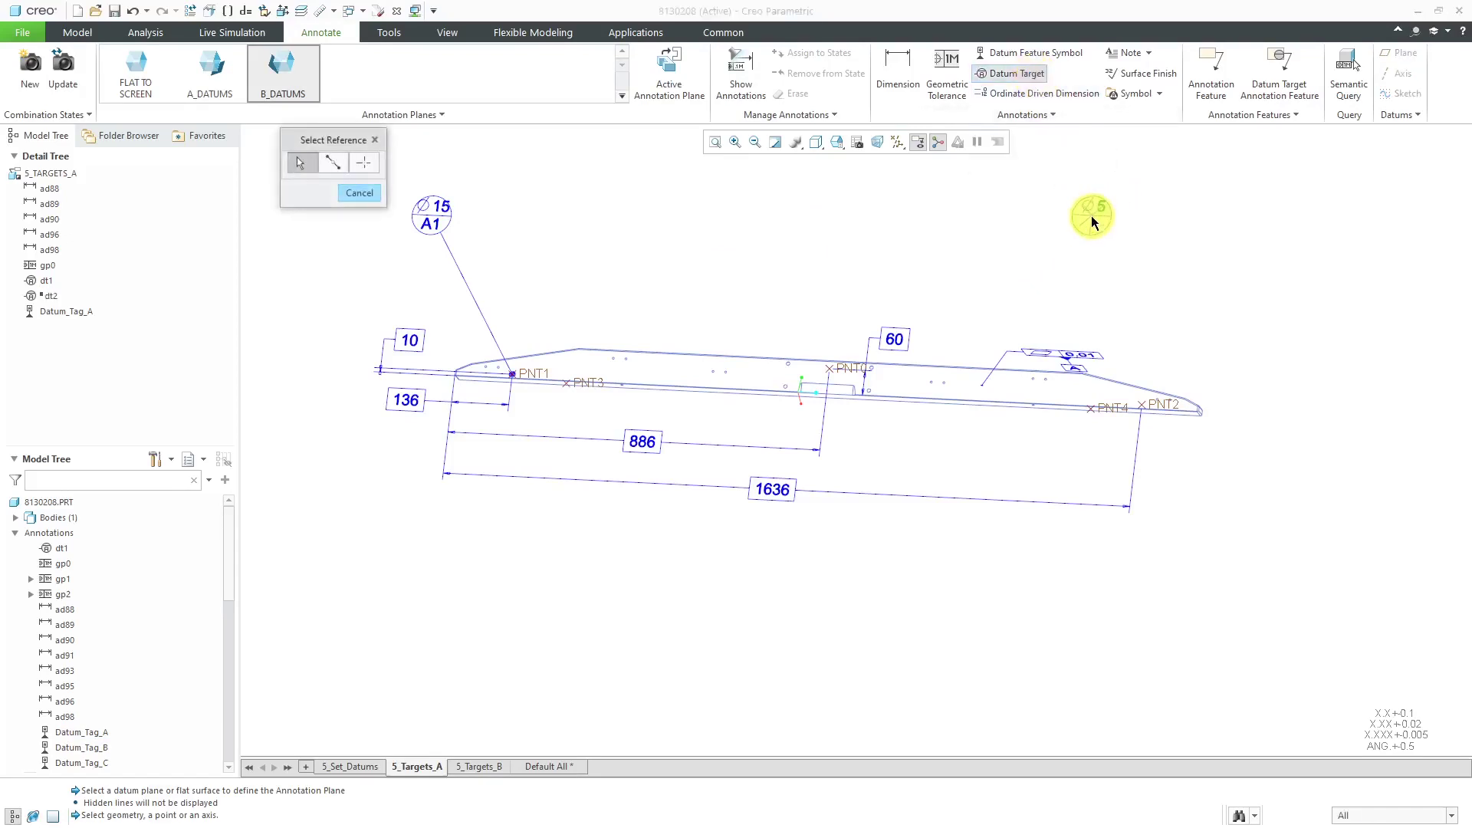
pyautogui.click(1384, 815)
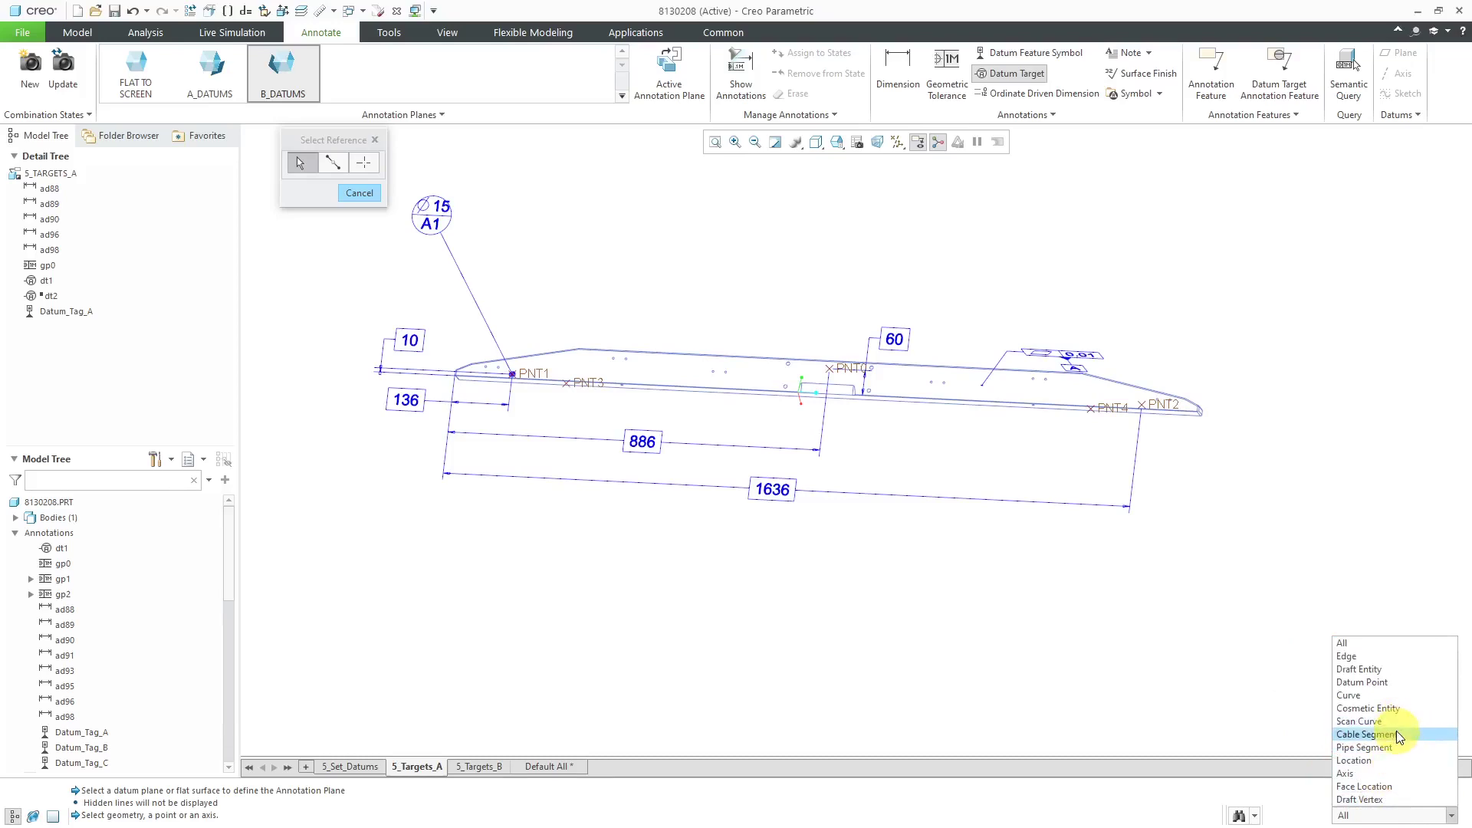
pyautogui.click(1379, 682)
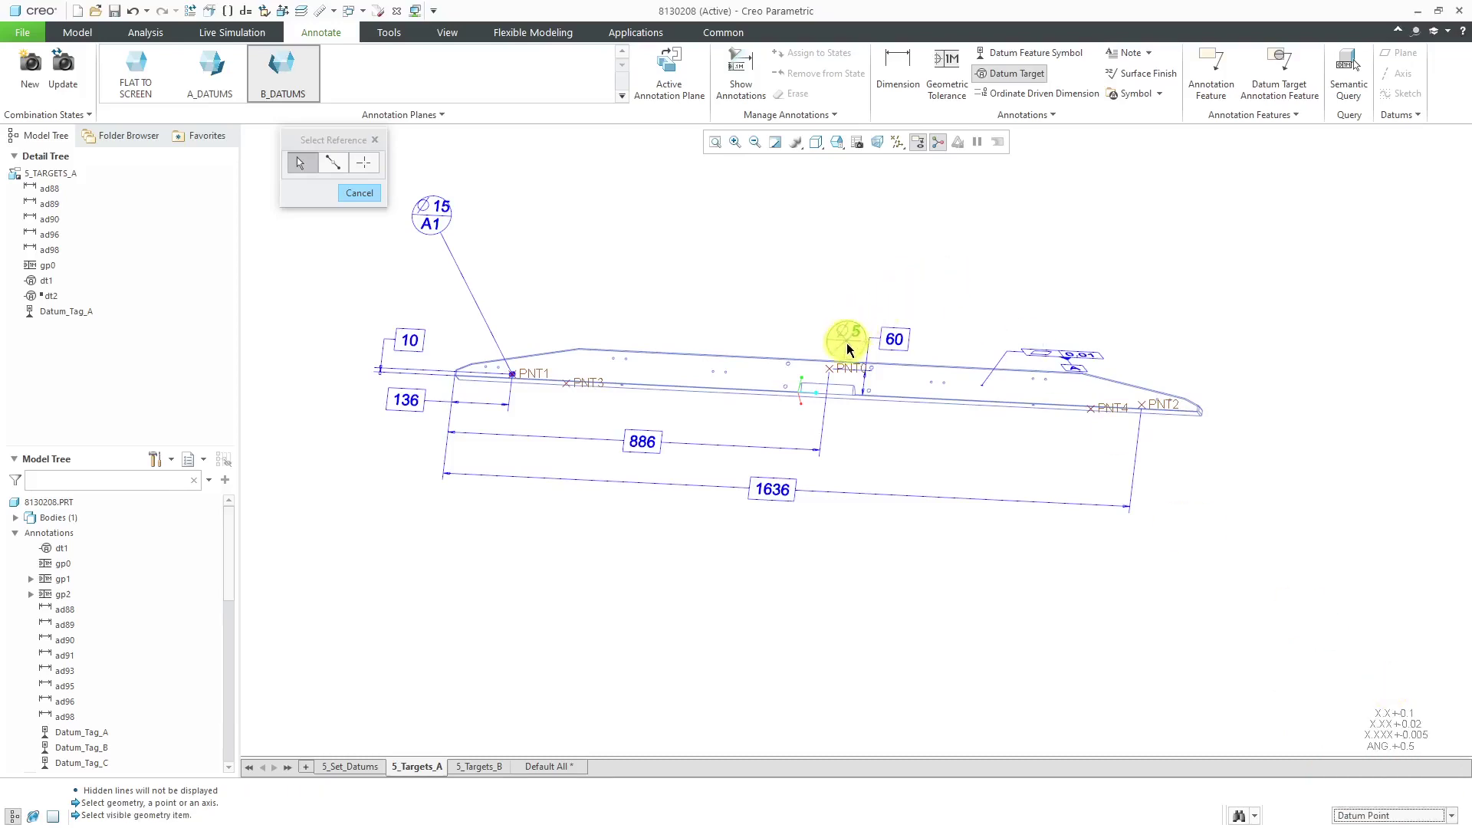
pyautogui.click(846, 364)
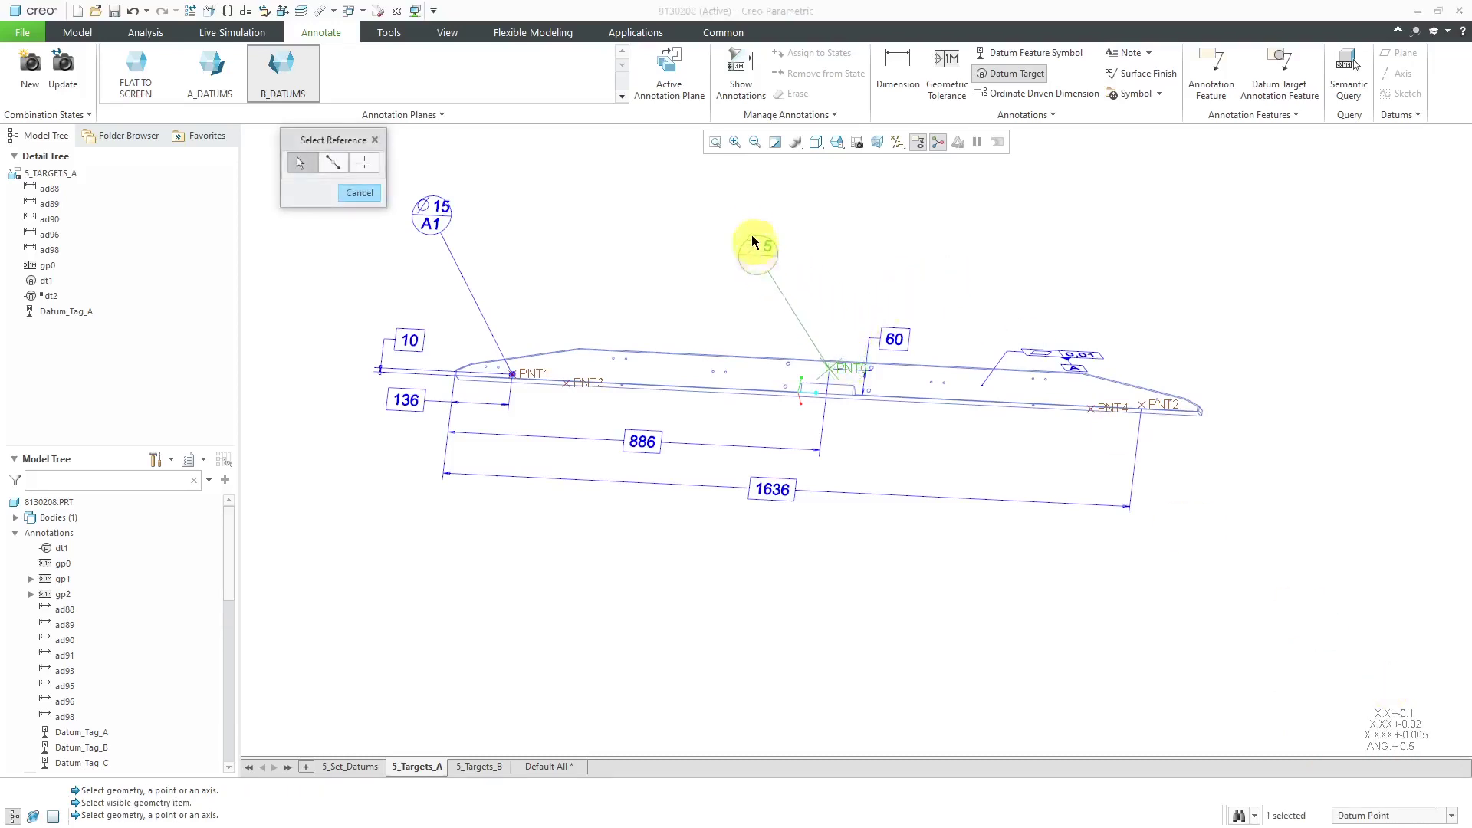
pyautogui.click(742, 227)
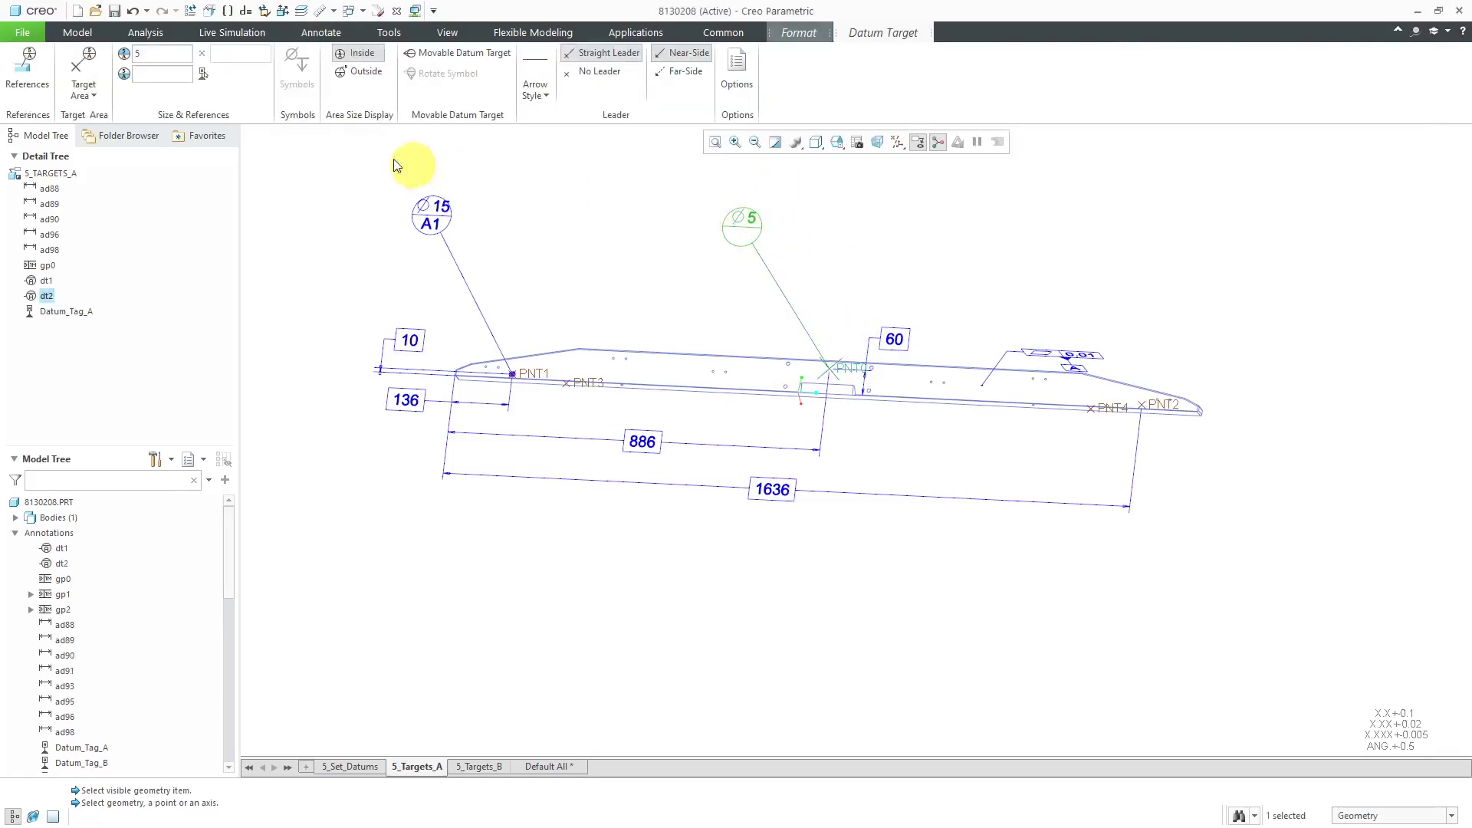
# Step: Set the target area of the datum target at PNT0 to Circle with a size of 15
pyautogui.click(77, 99)
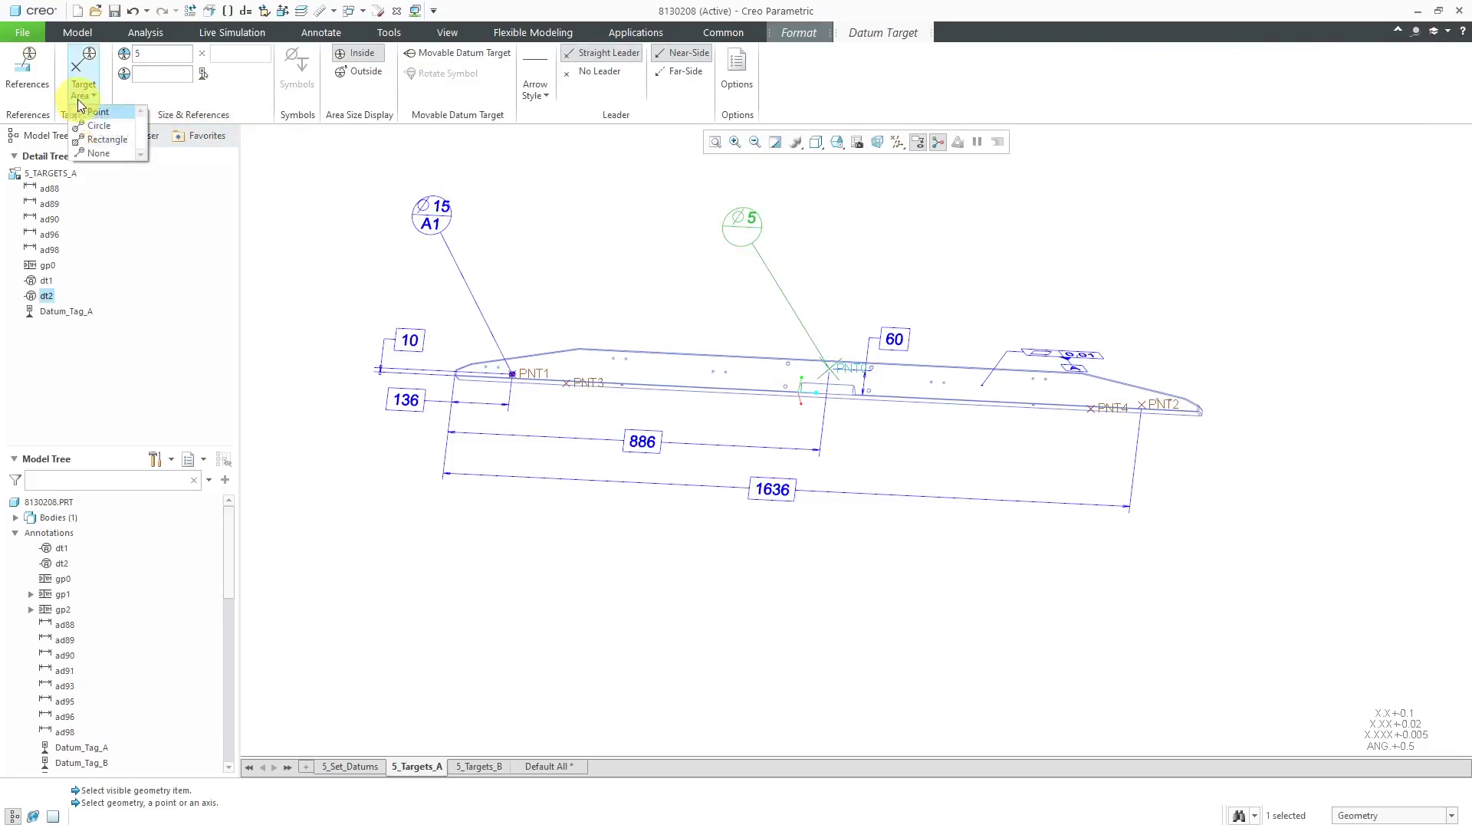
pyautogui.click(92, 129)
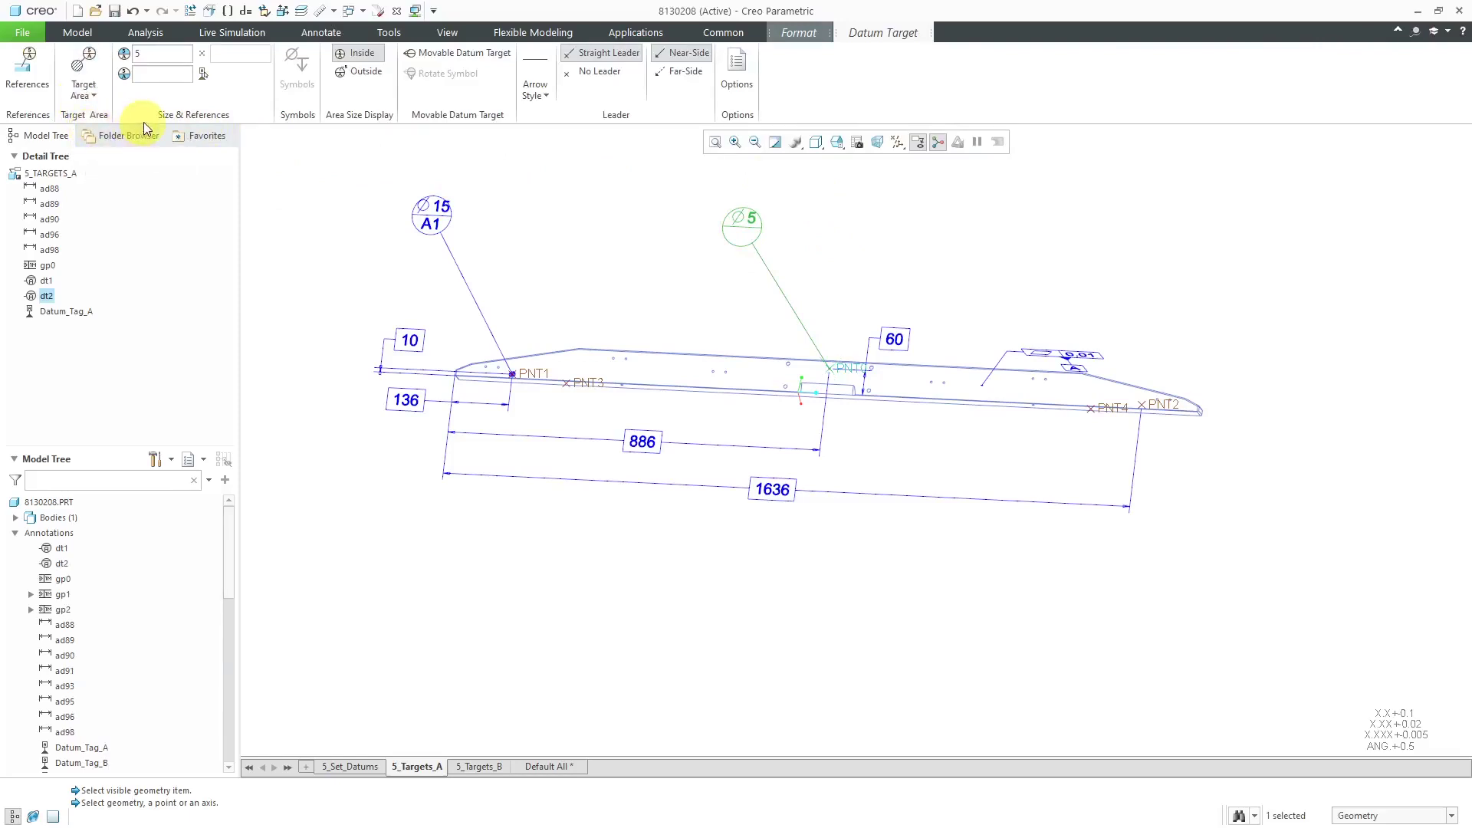
pyautogui.doubleClick(168, 60)
pyautogui.write('15')
pyautogui.press('Return')
# Step: Assign datum feature symbol A as the reference of the datum target at PNT0 and complete the target
pyautogui.click(202, 74)
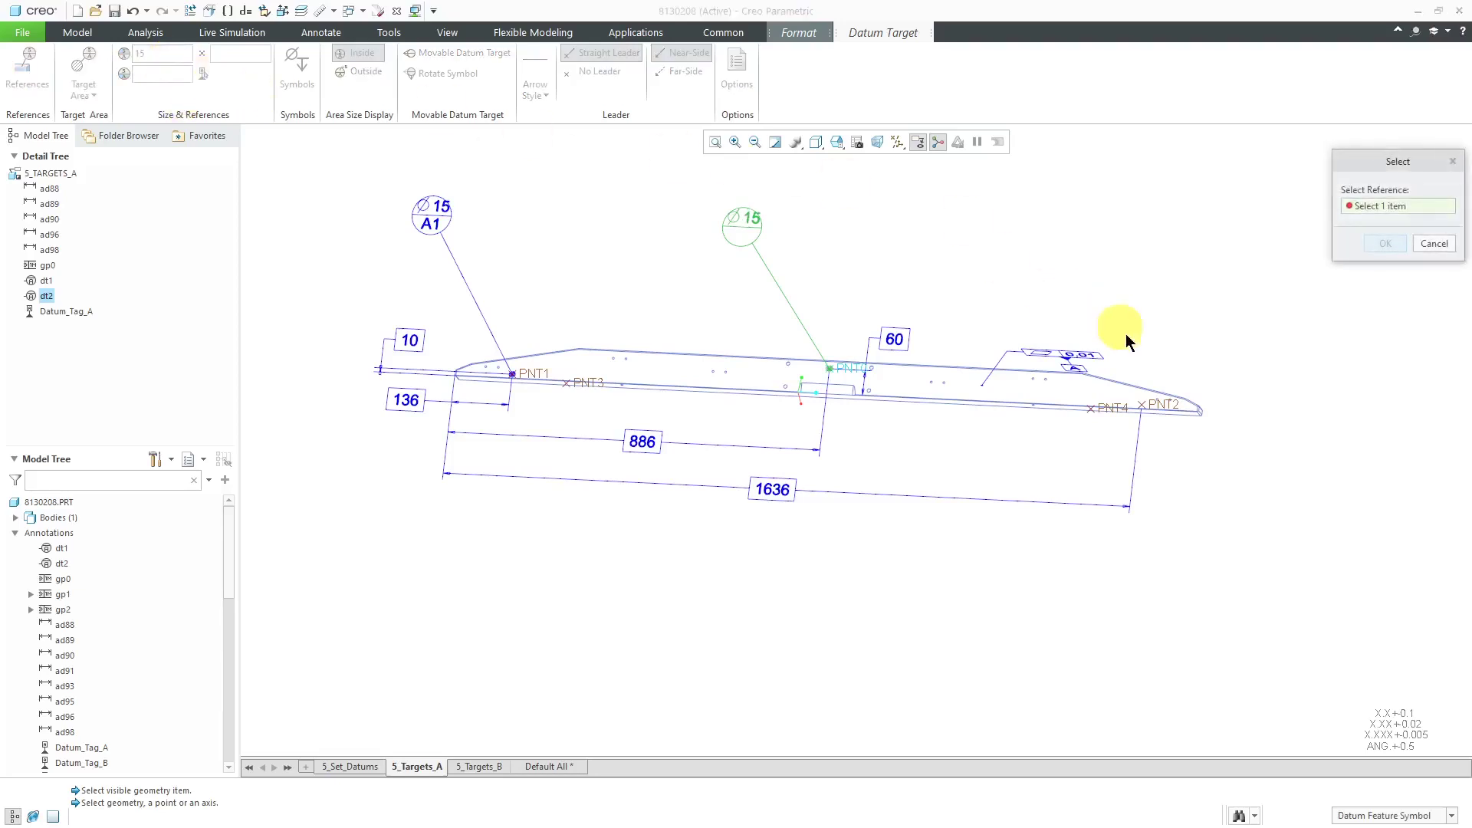
pyautogui.click(1077, 373)
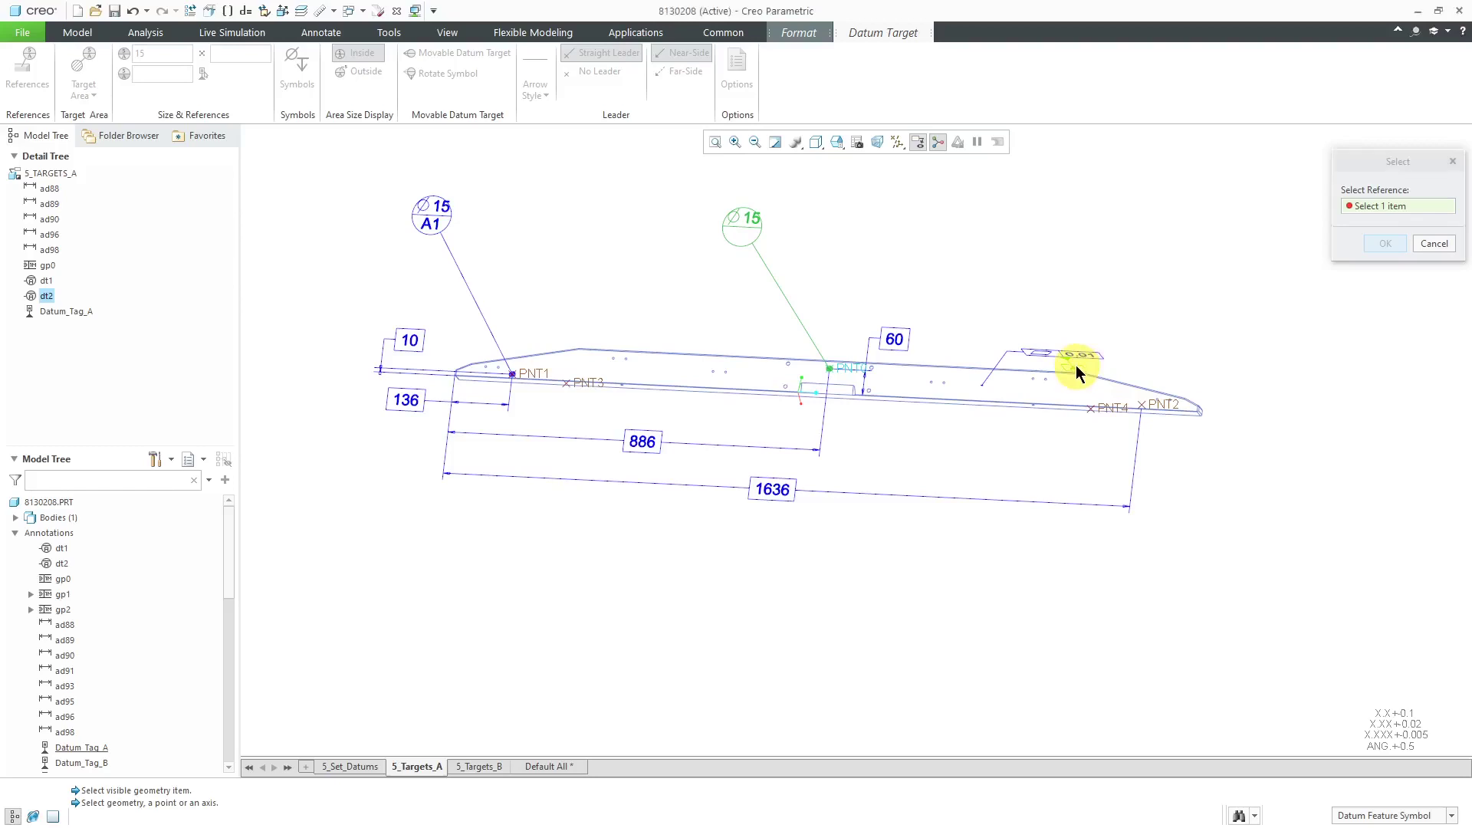
pyautogui.click(1391, 242)
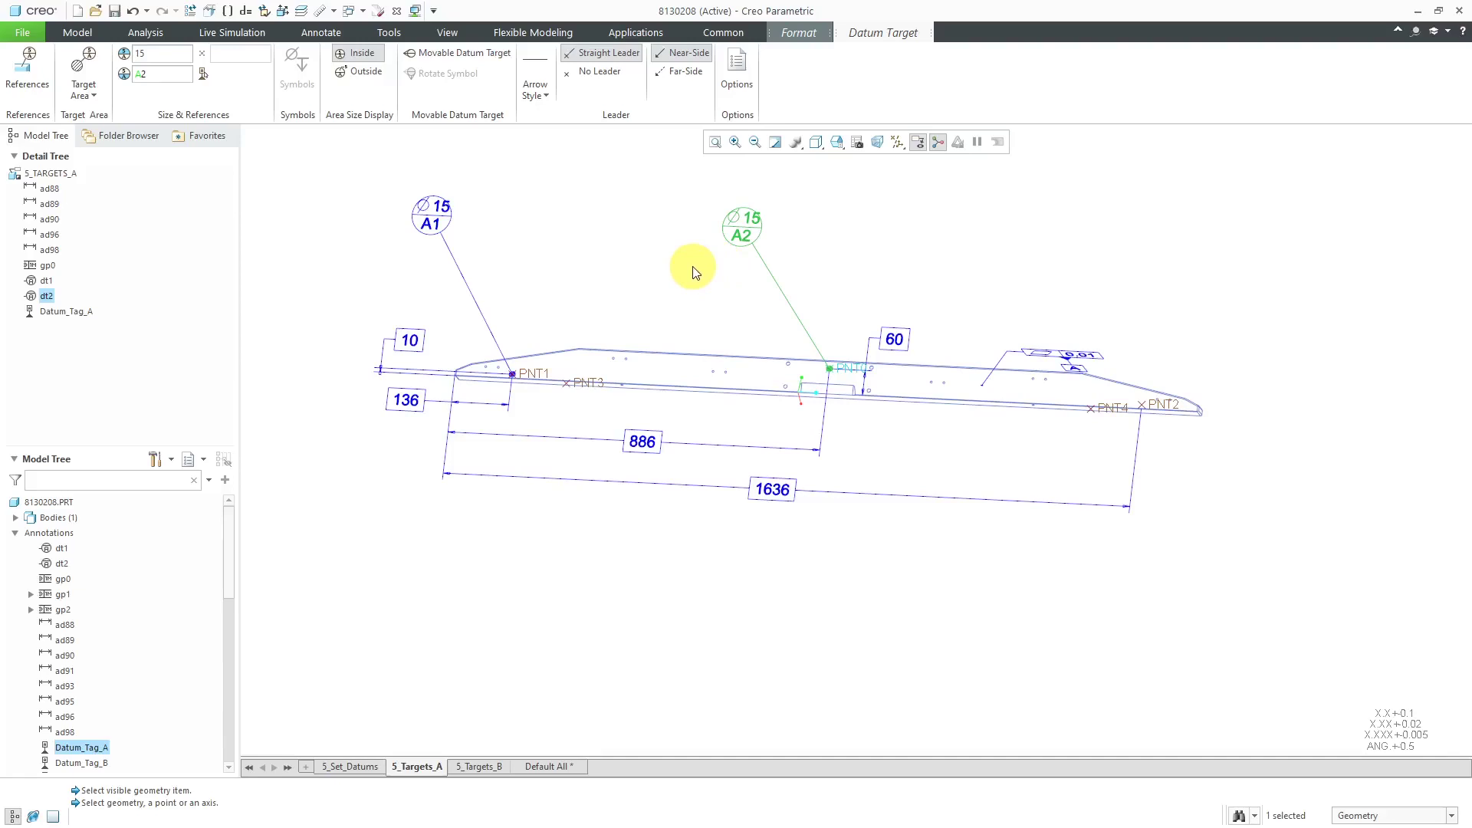
pyautogui.click(557, 217)
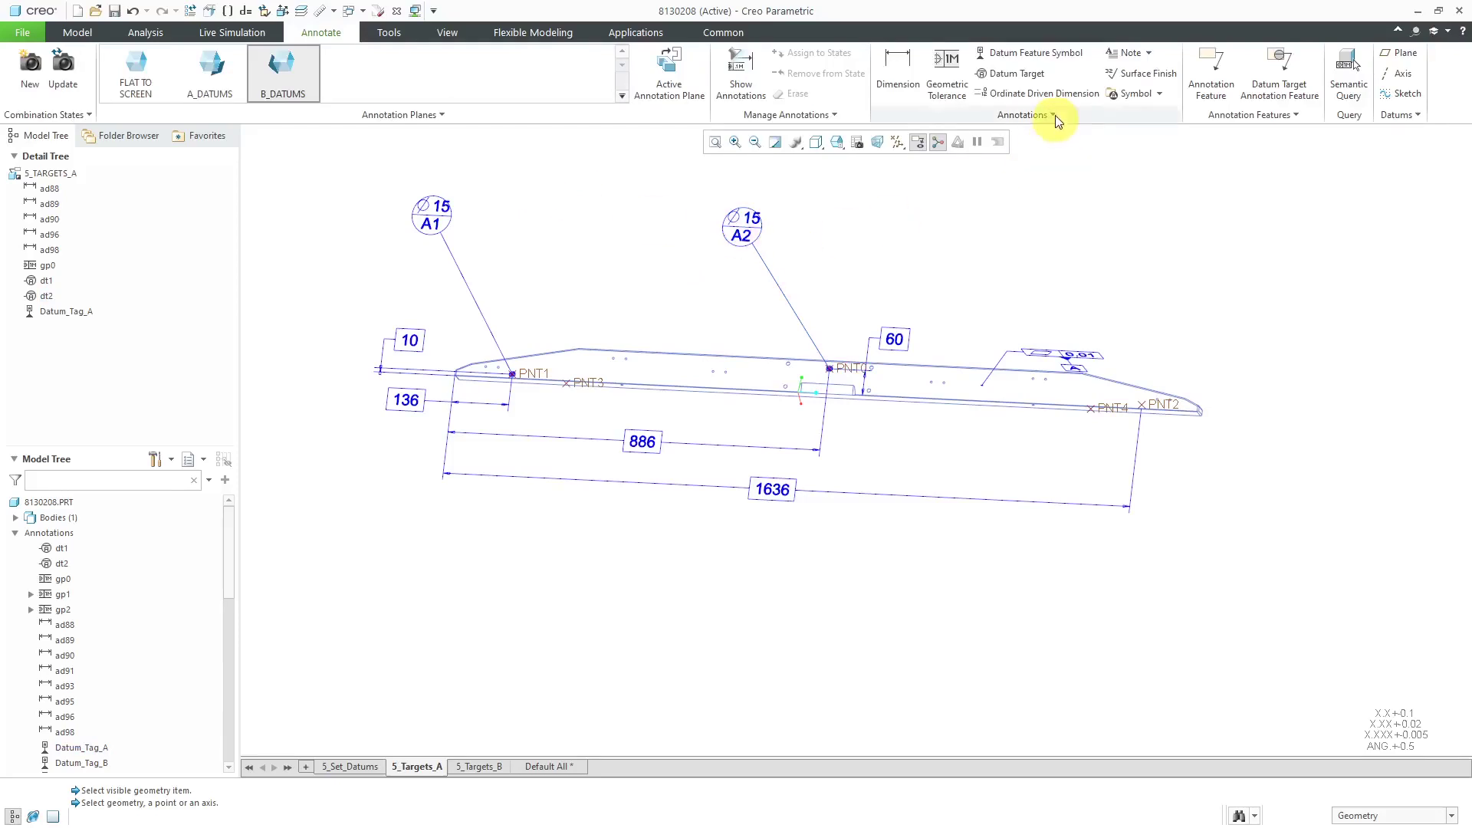
# Step: Attach a third datum target to datum point PNT2, with its symbol above the plate's tapered right end
pyautogui.click(1012, 73)
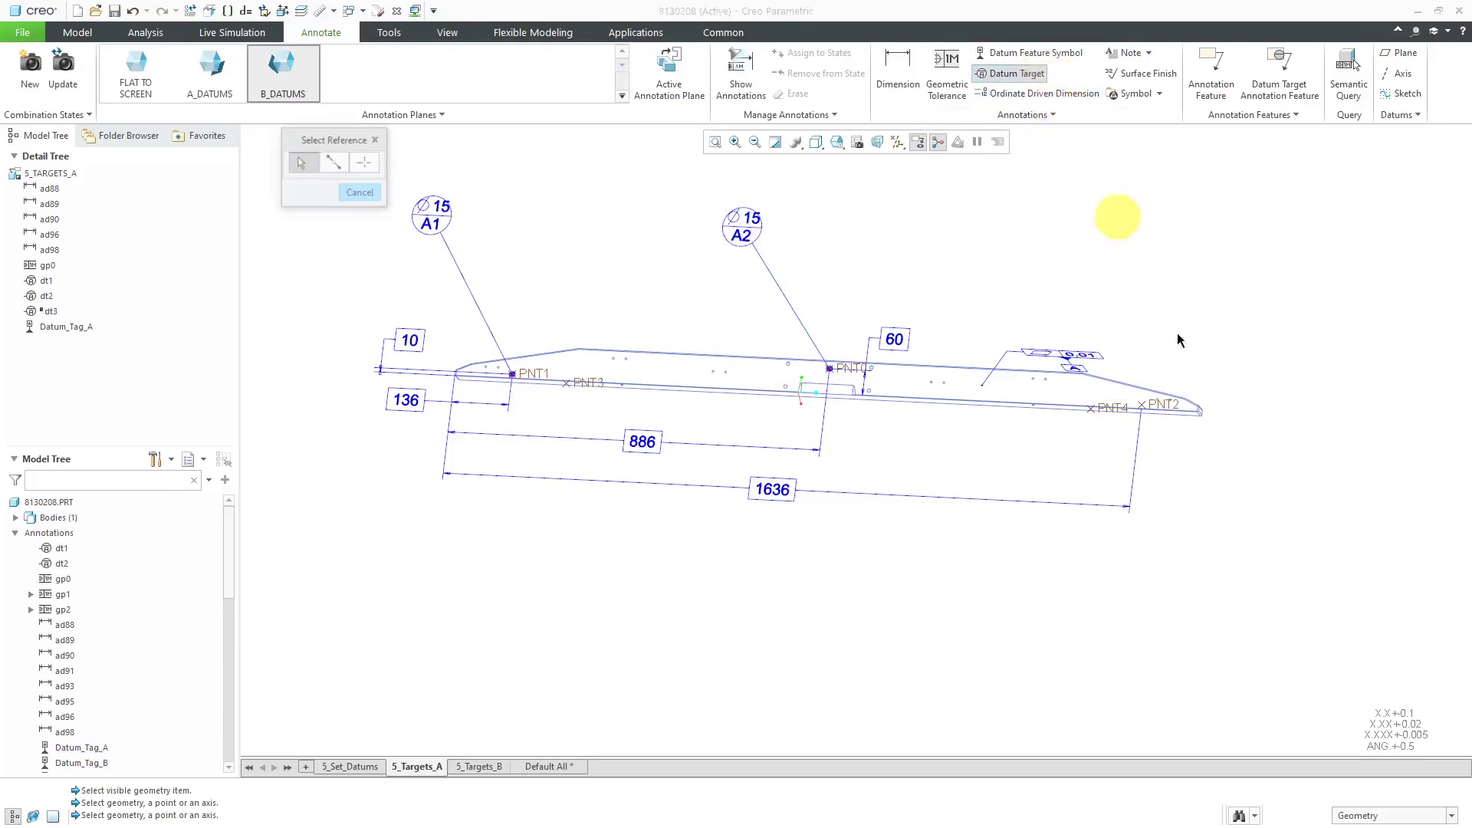
pyautogui.click(1392, 815)
pyautogui.click(1392, 682)
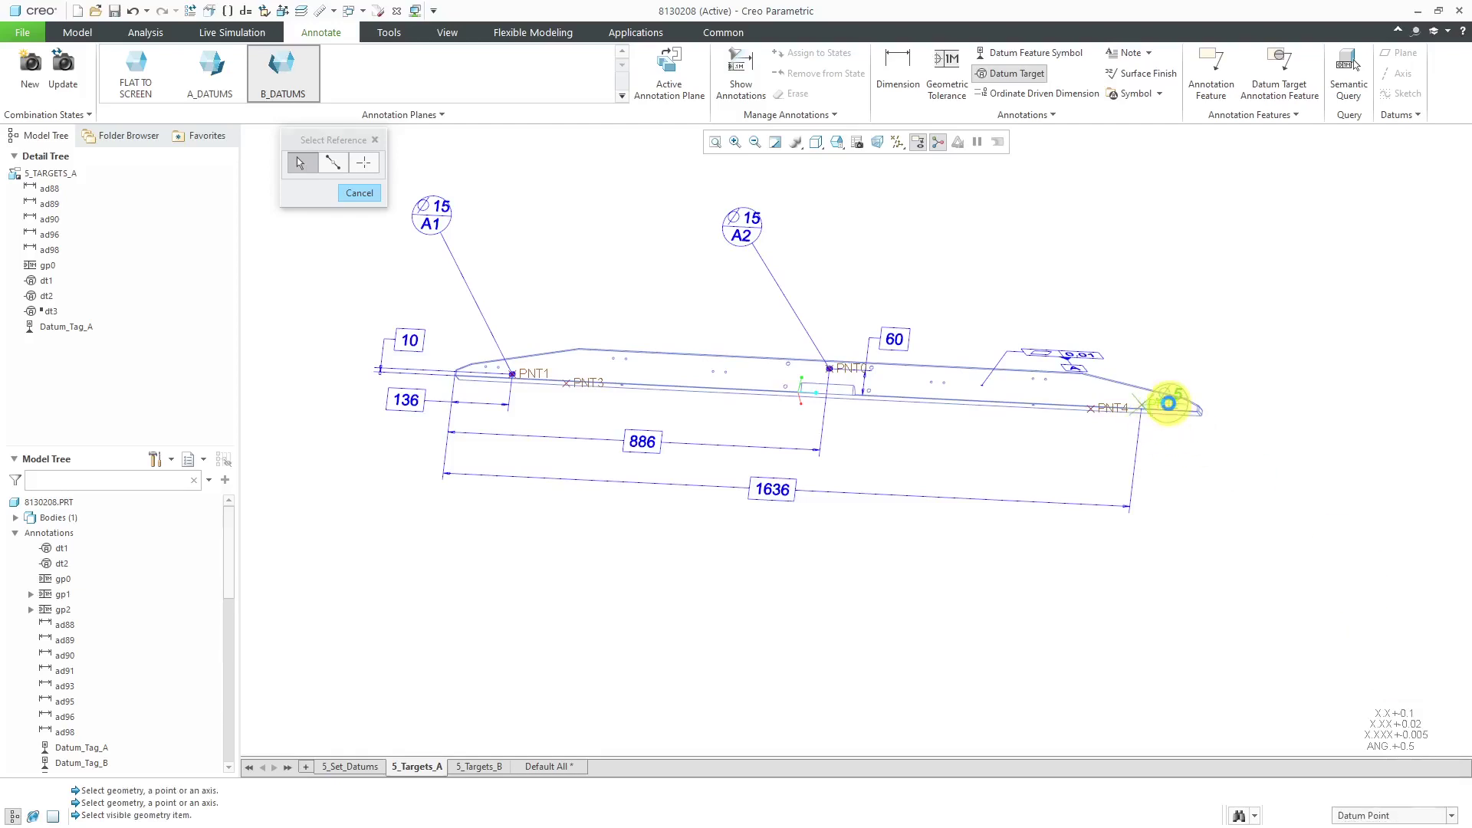
pyautogui.click(1169, 407)
pyautogui.click(1214, 299)
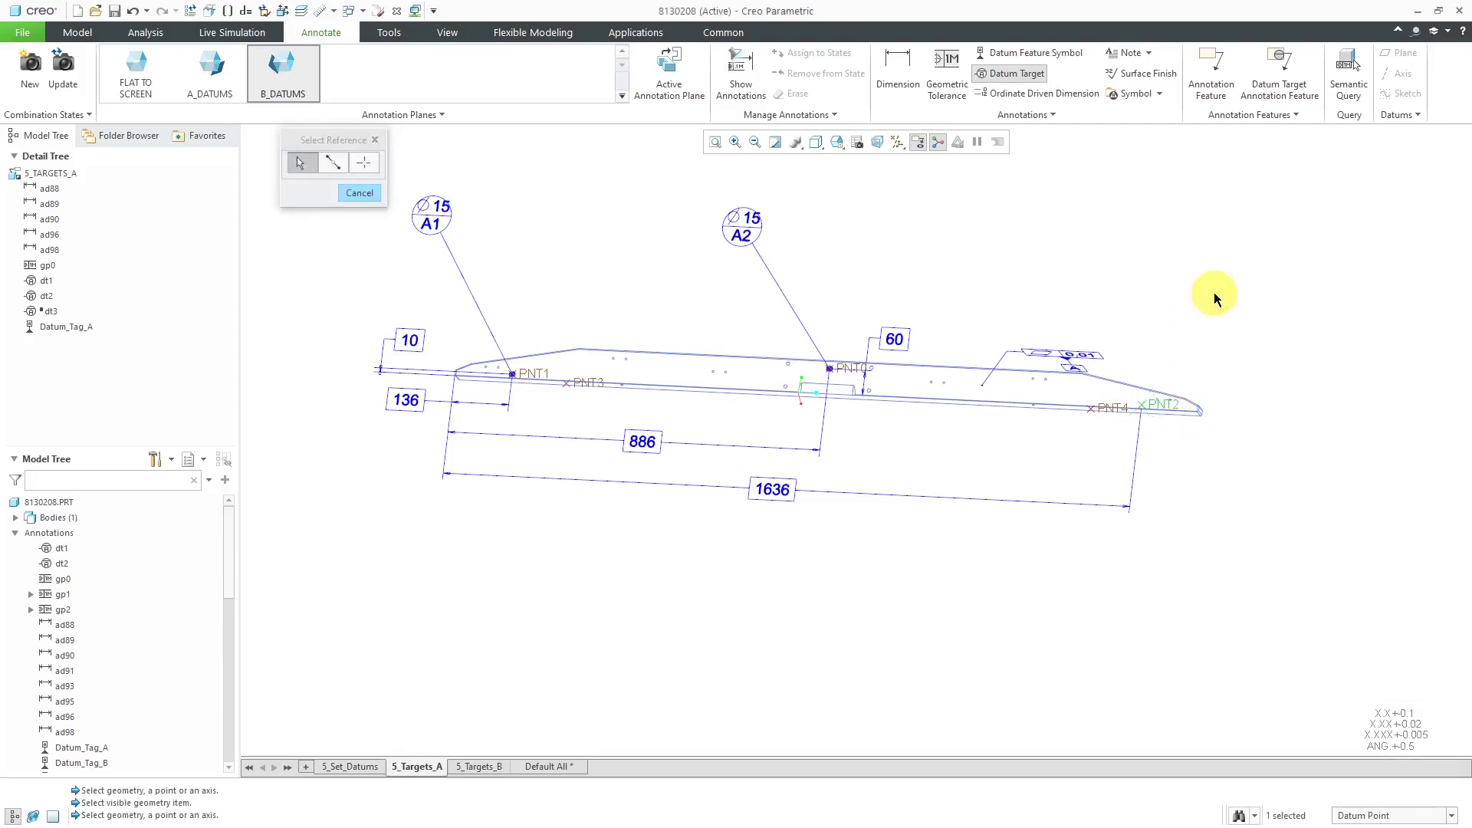
# Step: Set the size of the datum target at PNT2 to 15 and complete it with datum feature symbol A as its reference
pyautogui.doubleClick(176, 53)
pyautogui.write('15')
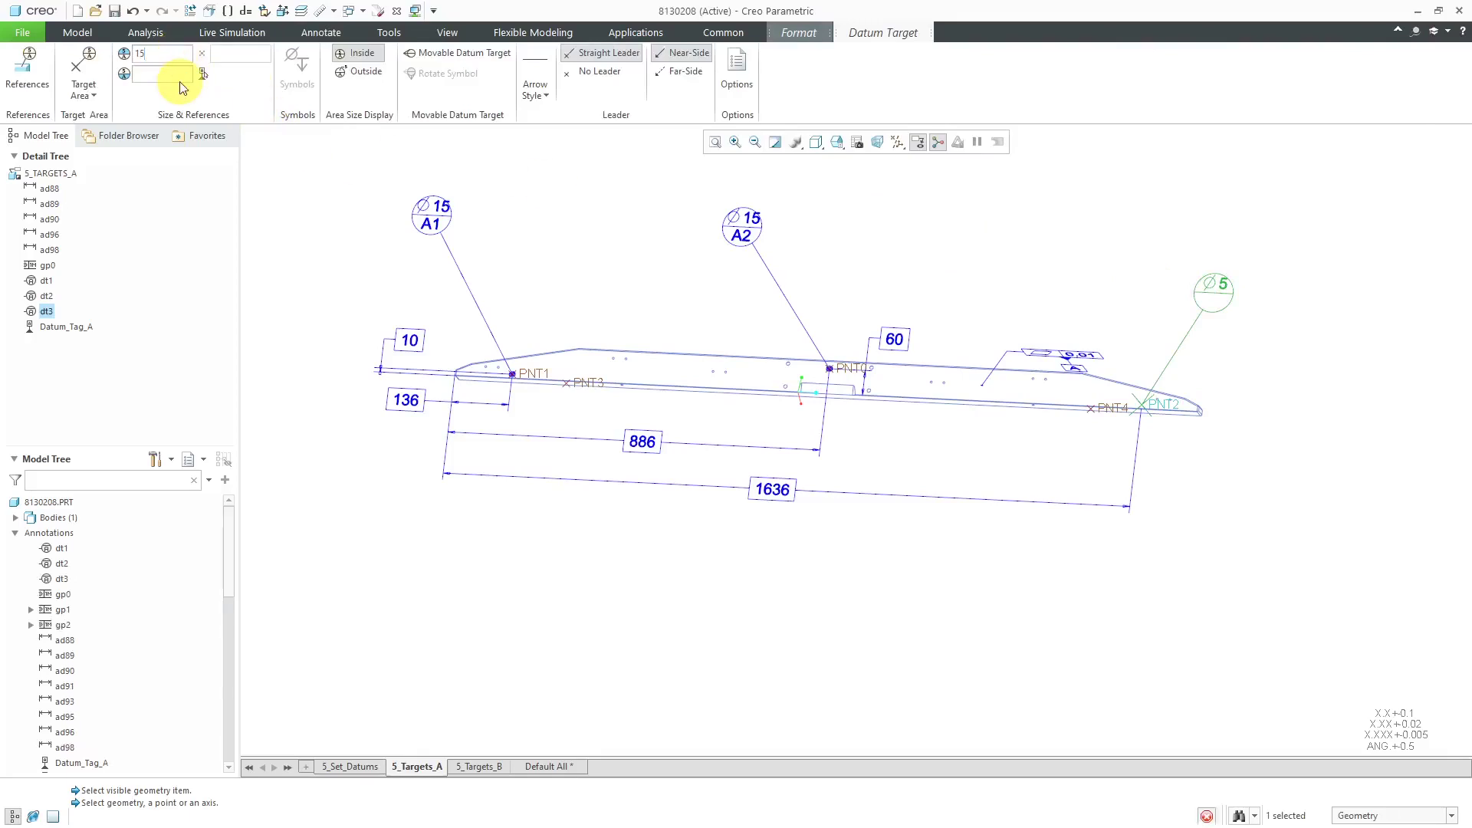
pyautogui.click(203, 74)
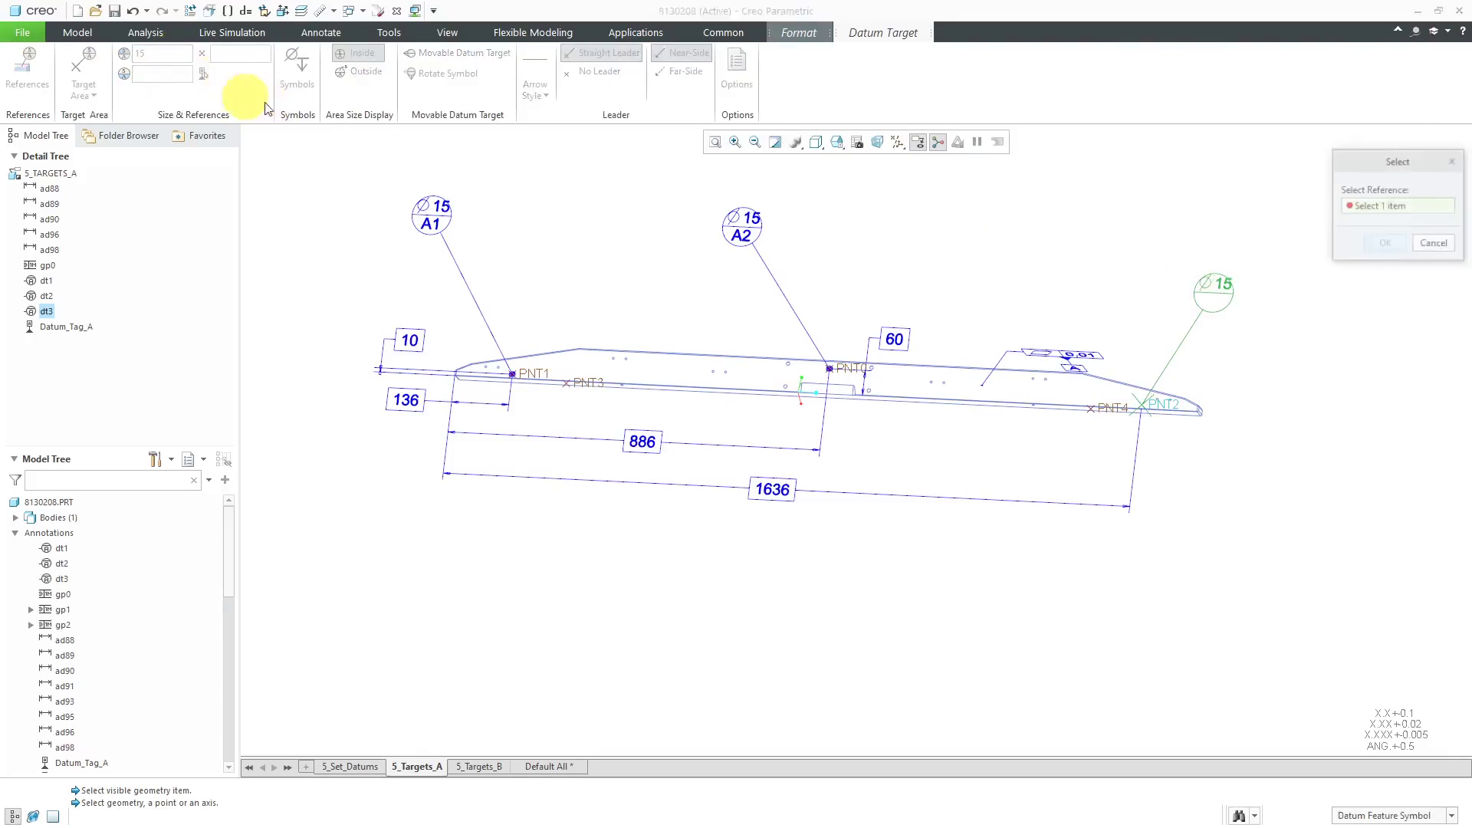
pyautogui.click(1071, 372)
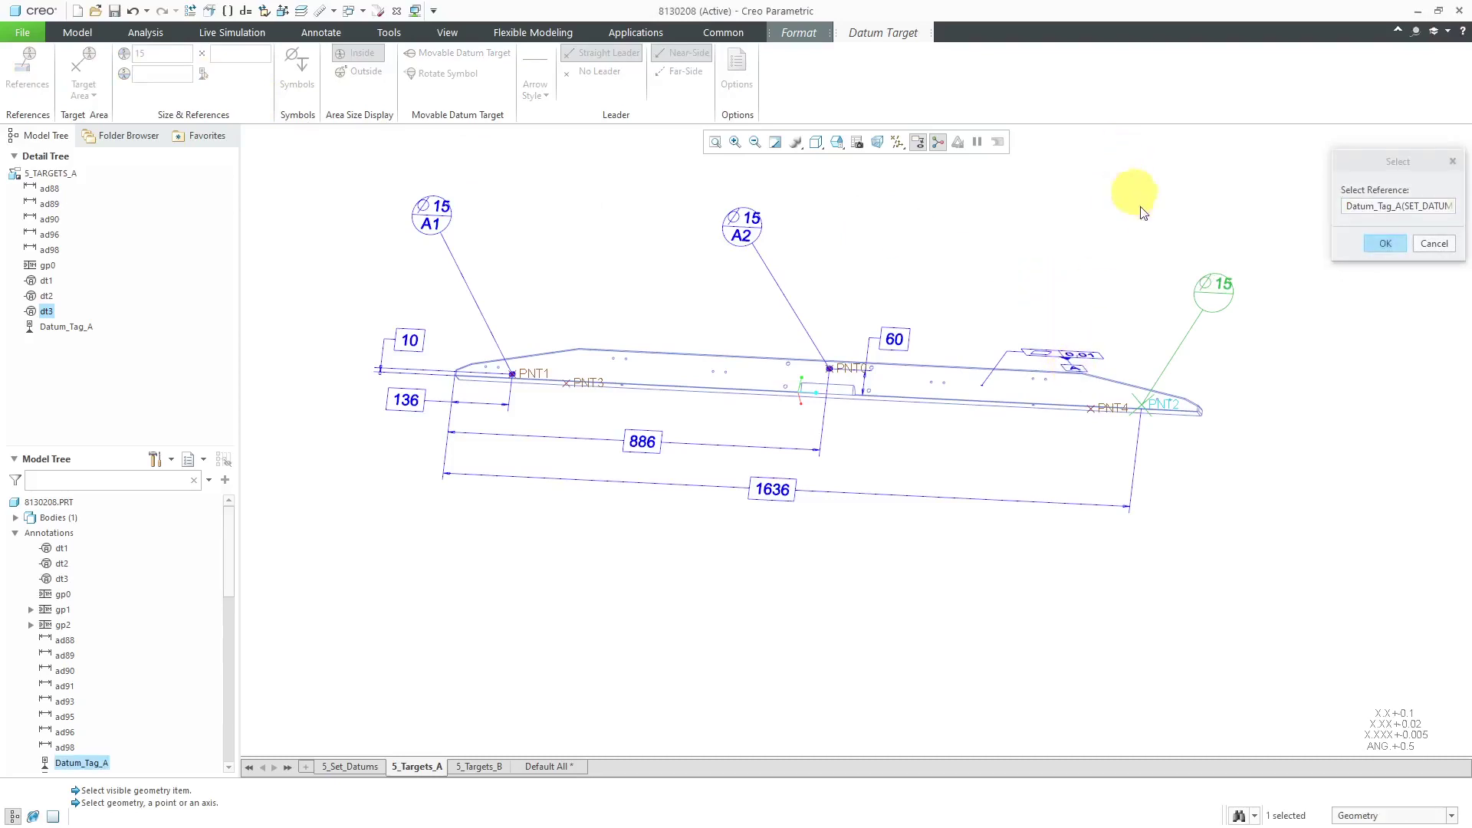
pyautogui.click(1393, 245)
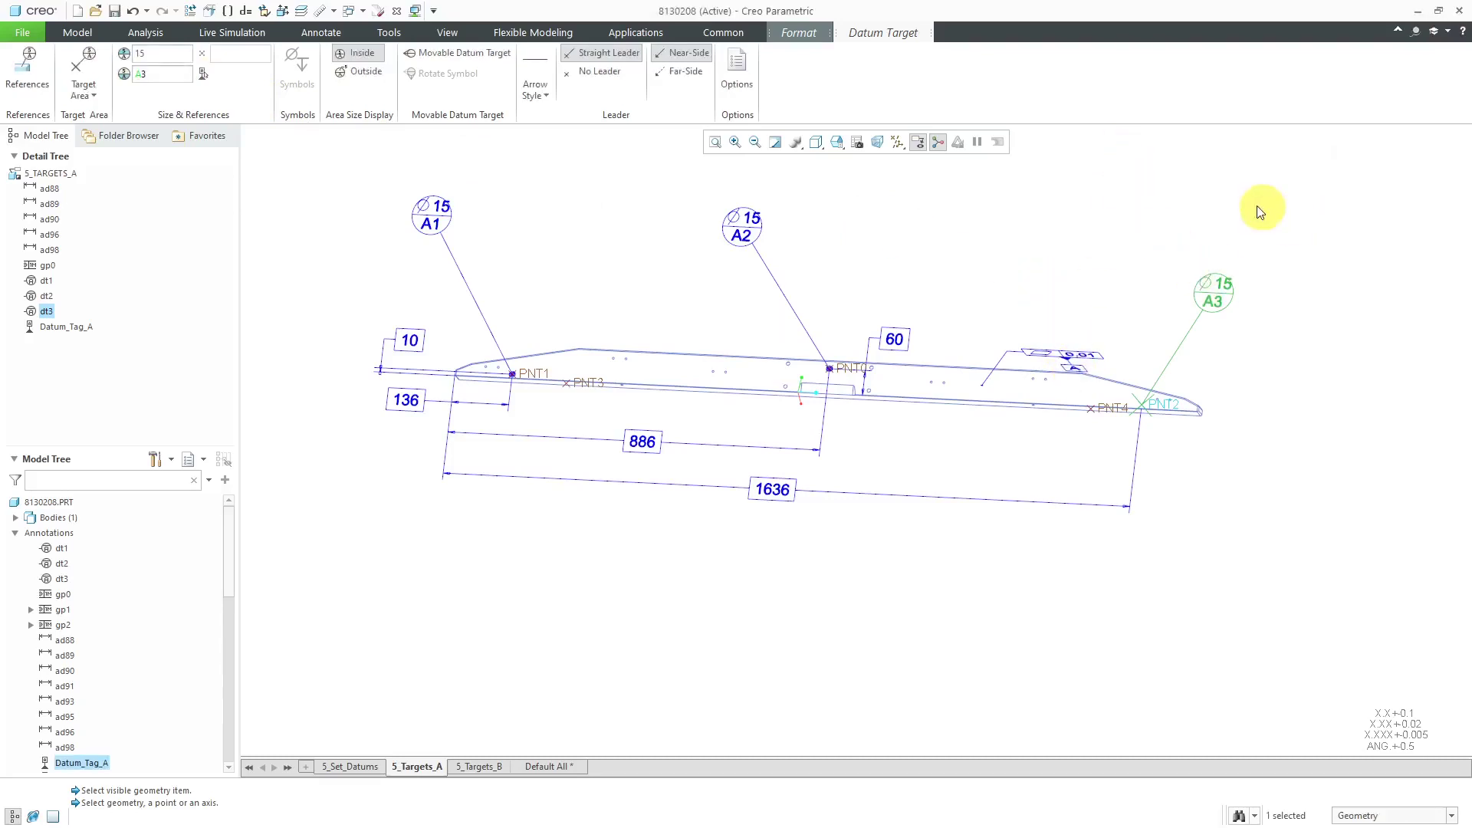
pyautogui.middleClick(1032, 233)
pyautogui.moveTo(1081, 247)
pyautogui.mouseDown(button='middle')
pyautogui.moveTo(1039, 267)
pyautogui.moveTo(1078, 256)
pyautogui.moveTo(1051, 253)
pyautogui.mouseUp(button='middle')
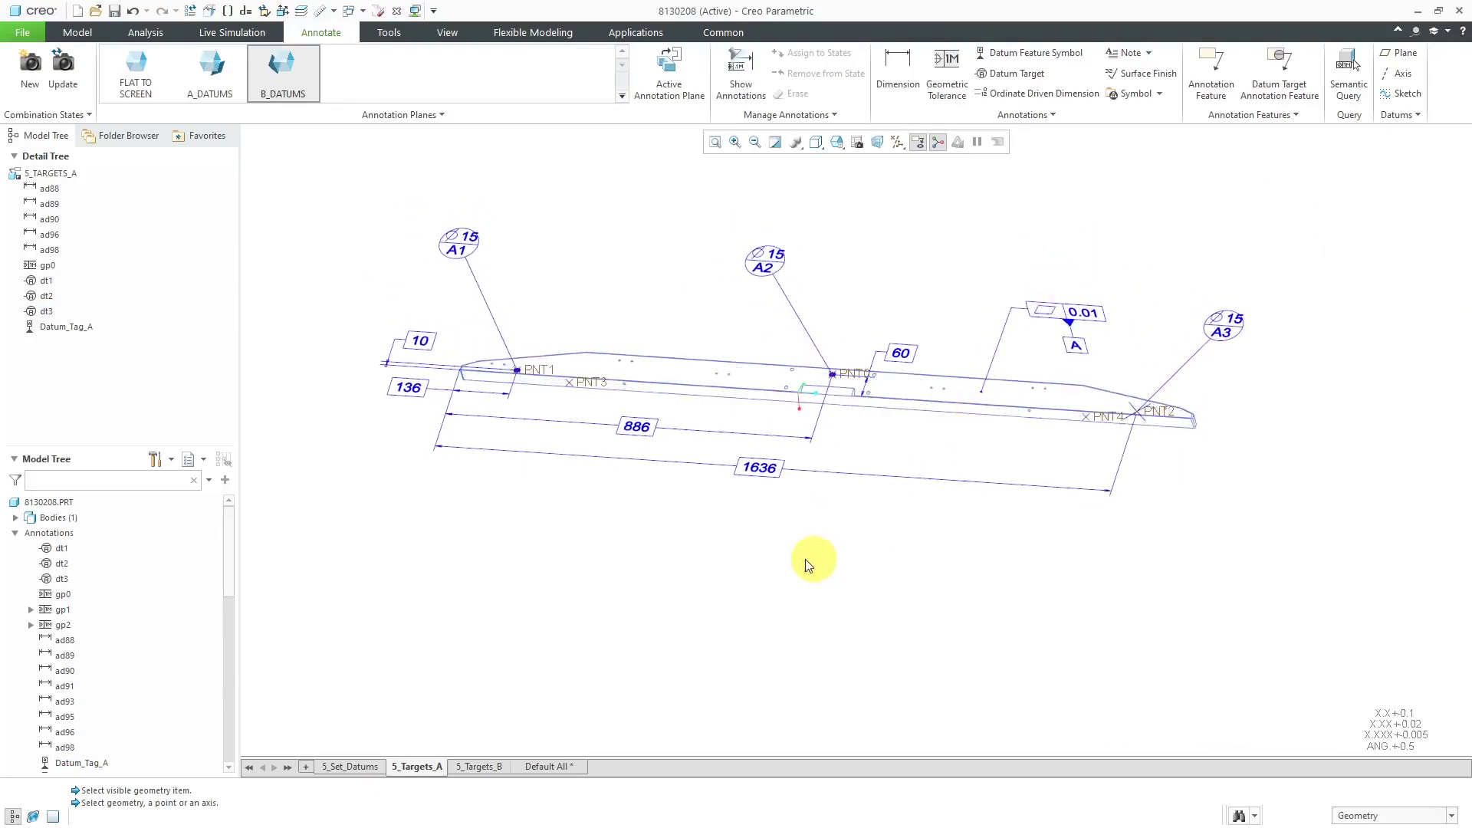
# Step: Switch to the 5_Targets_B combination state and make A_DATUMS the annotation plane for a new datum target
pyautogui.click(483, 767)
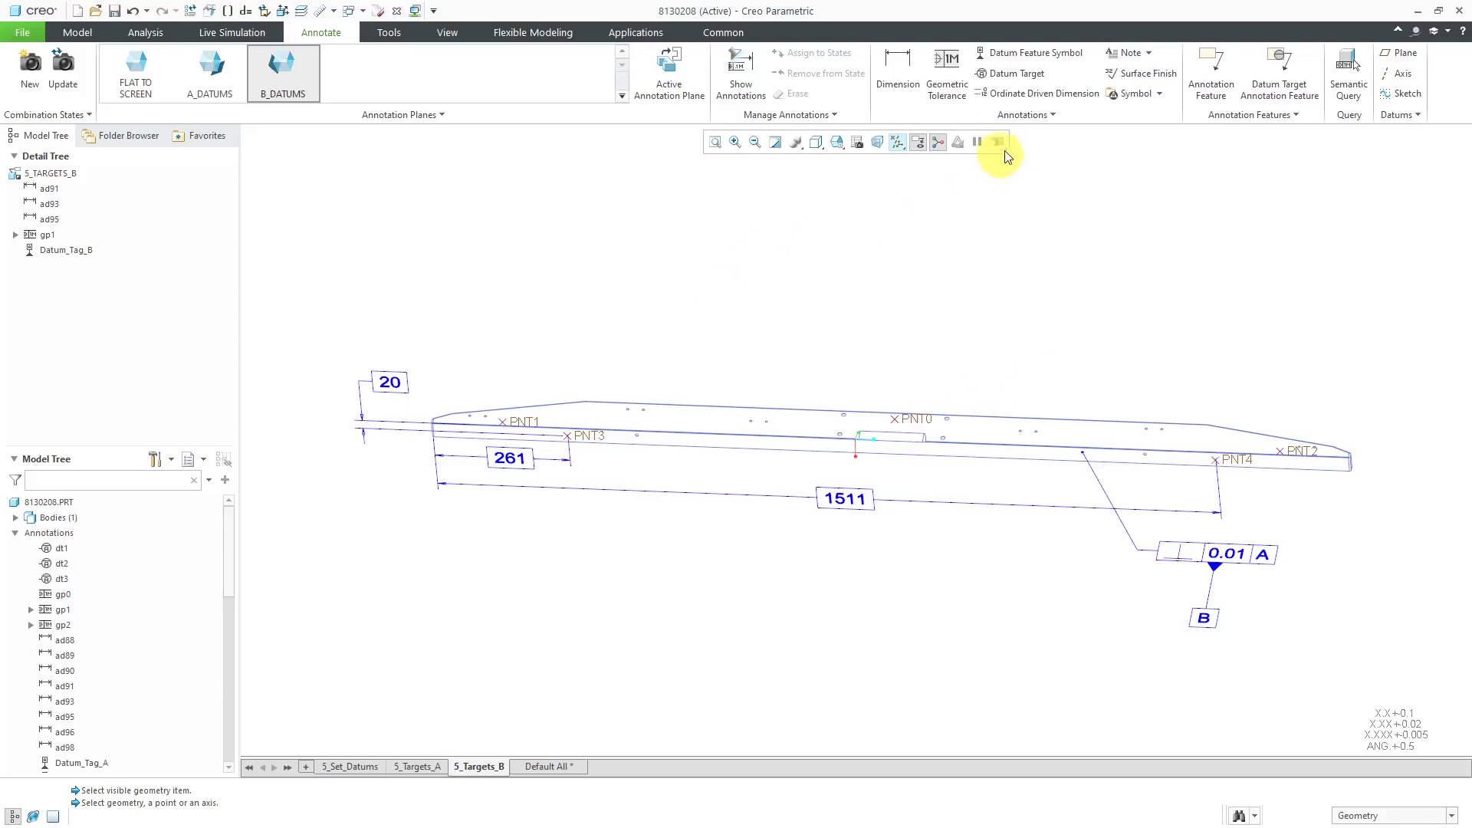
pyautogui.click(1032, 75)
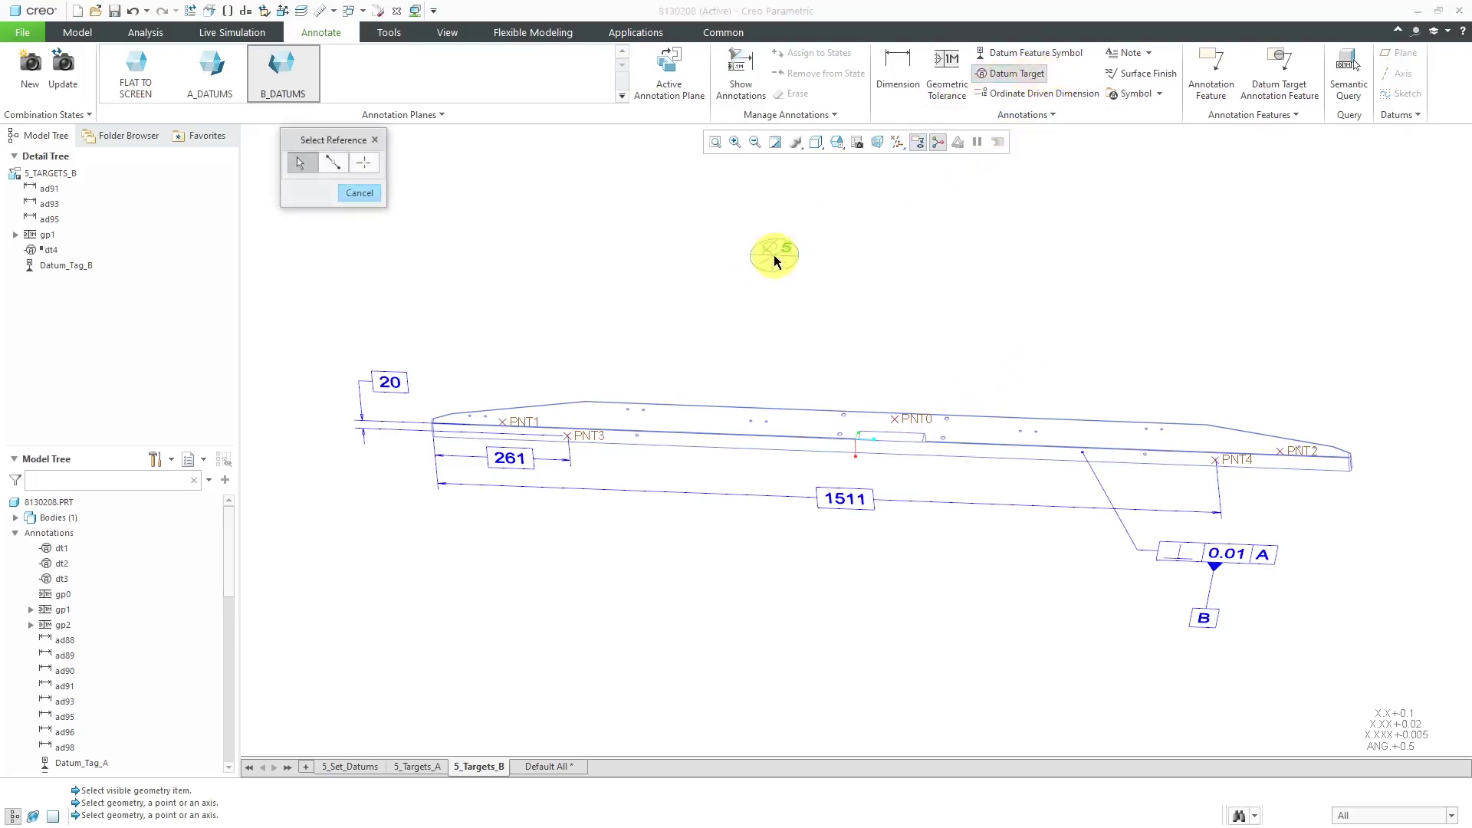
pyautogui.click(1409, 817)
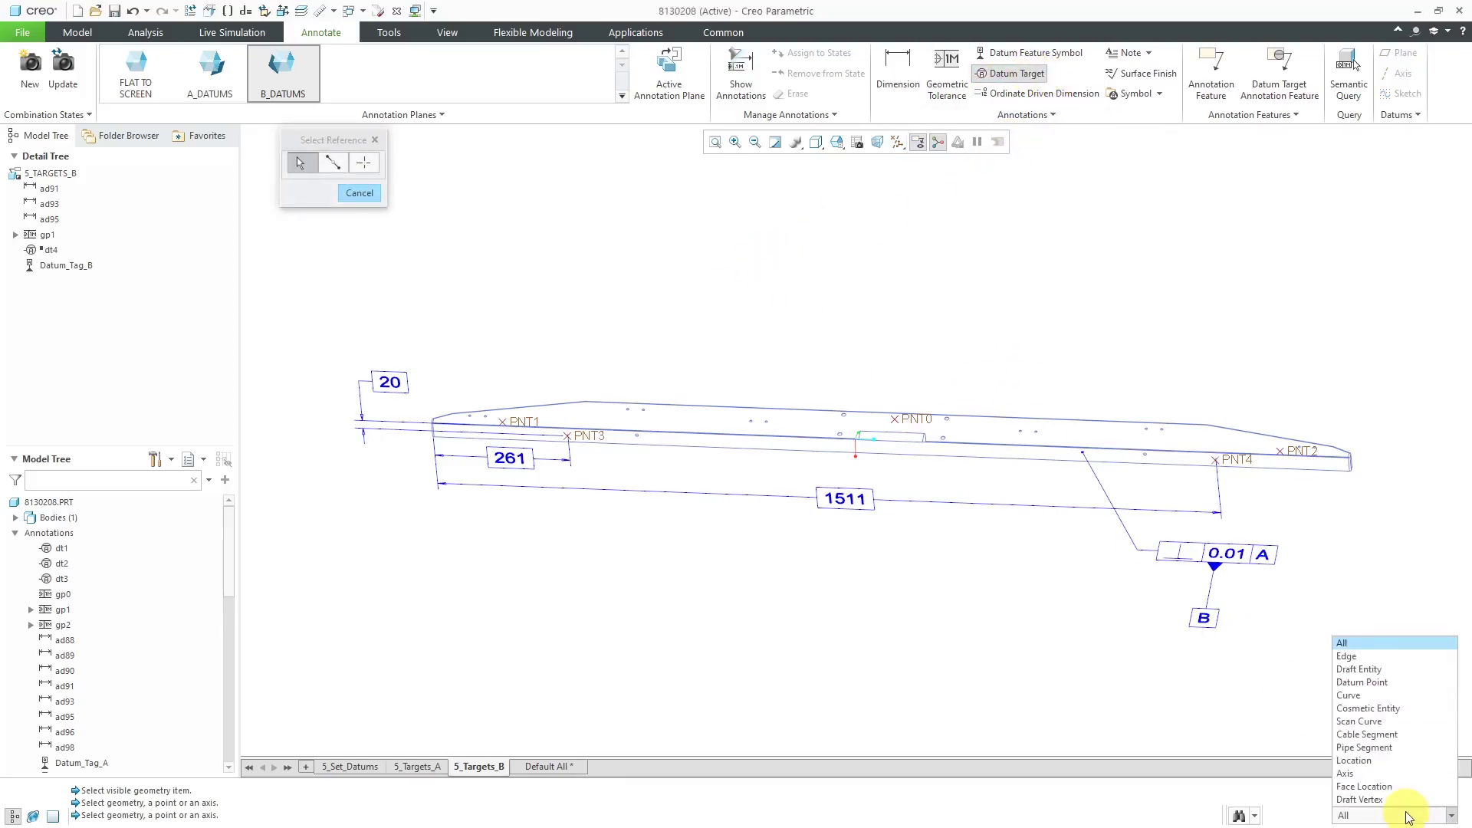
pyautogui.click(1342, 271)
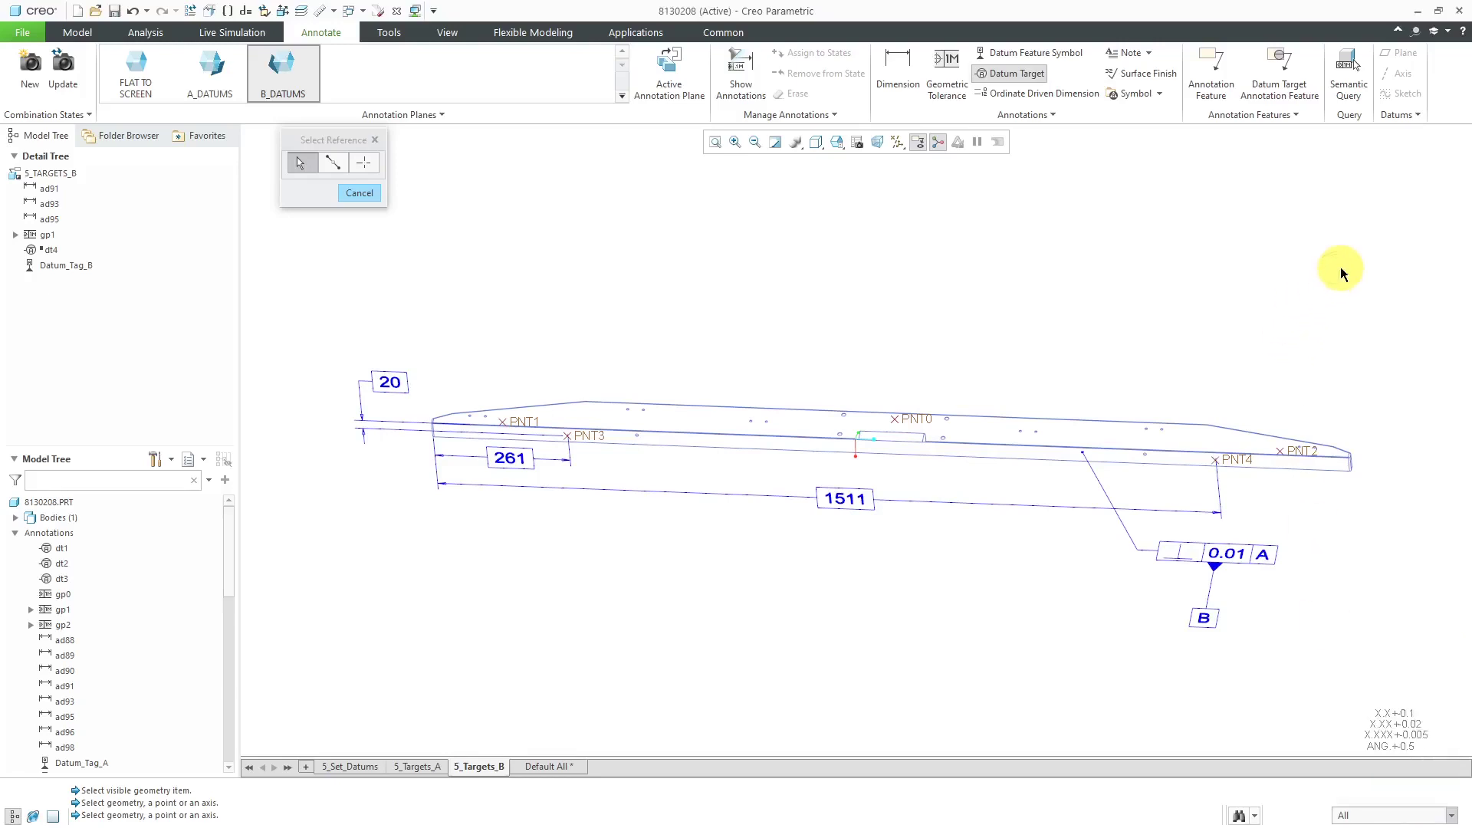
pyautogui.click(207, 82)
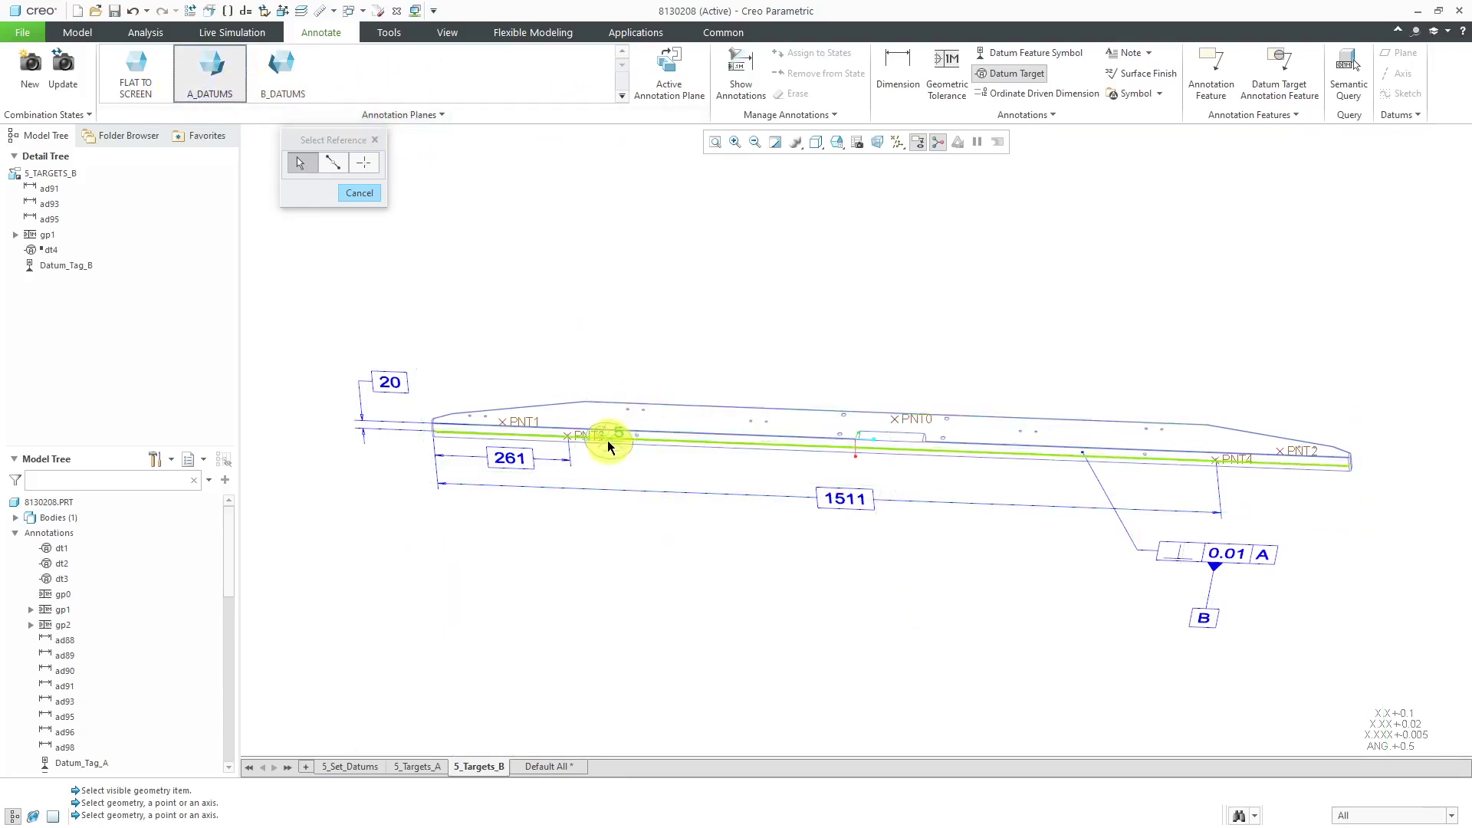
# Step: Attach the datum target to datum point PNT3 using the Datum Point filter, with its symbol above the plate
pyautogui.click(1392, 814)
pyautogui.click(1406, 683)
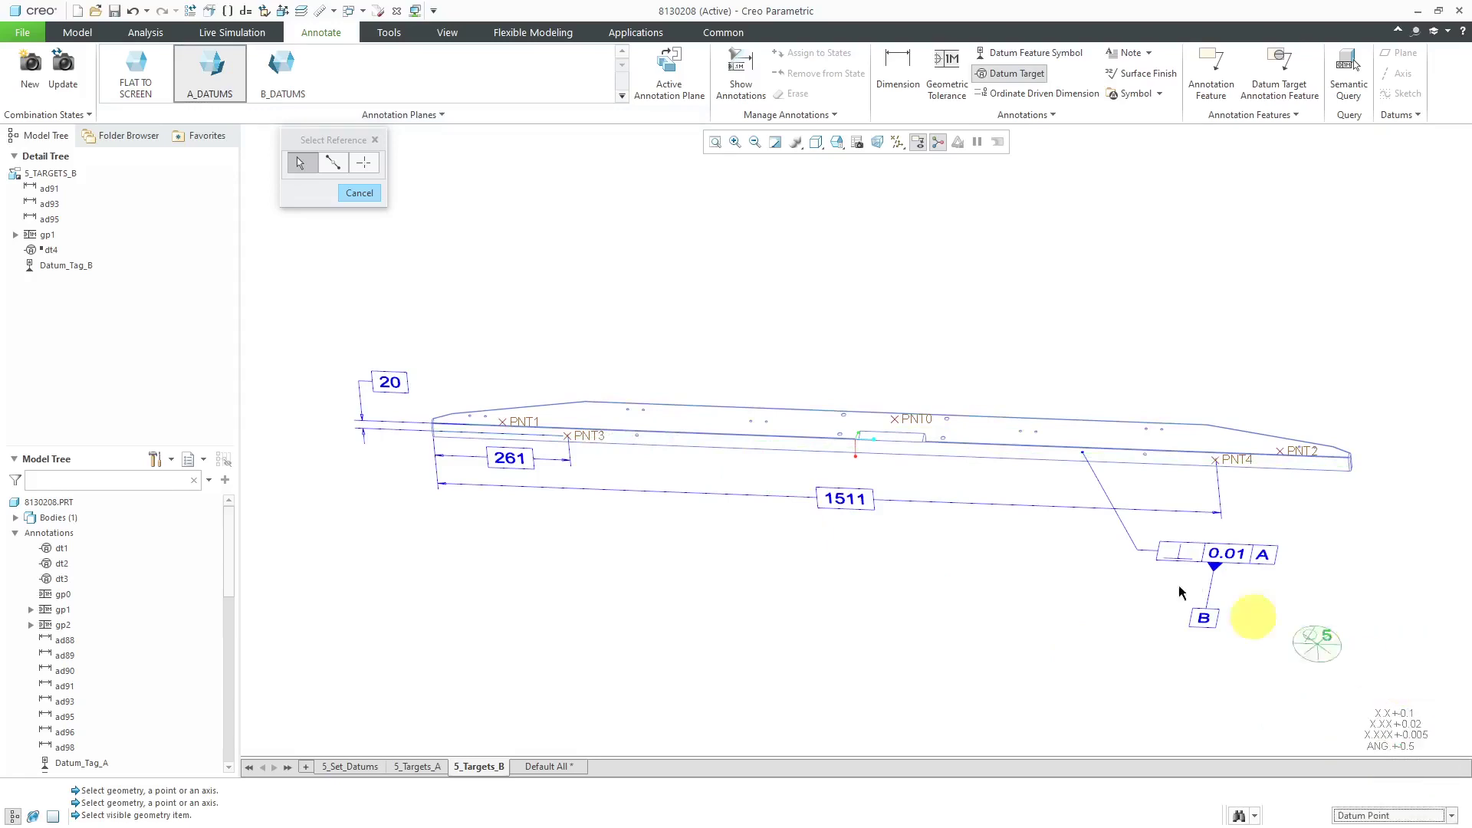
pyautogui.click(597, 442)
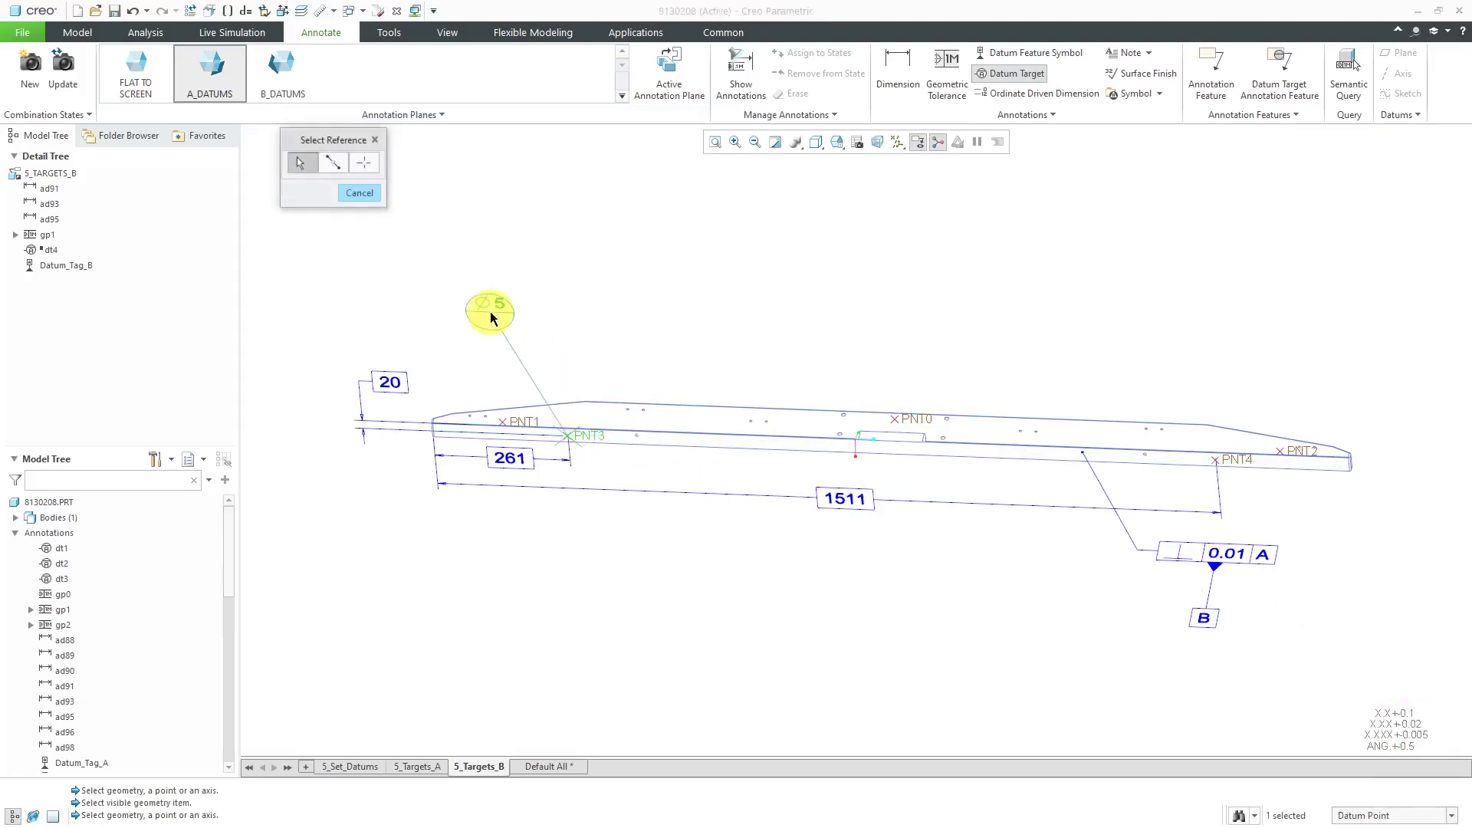
pyautogui.middleClick(491, 310)
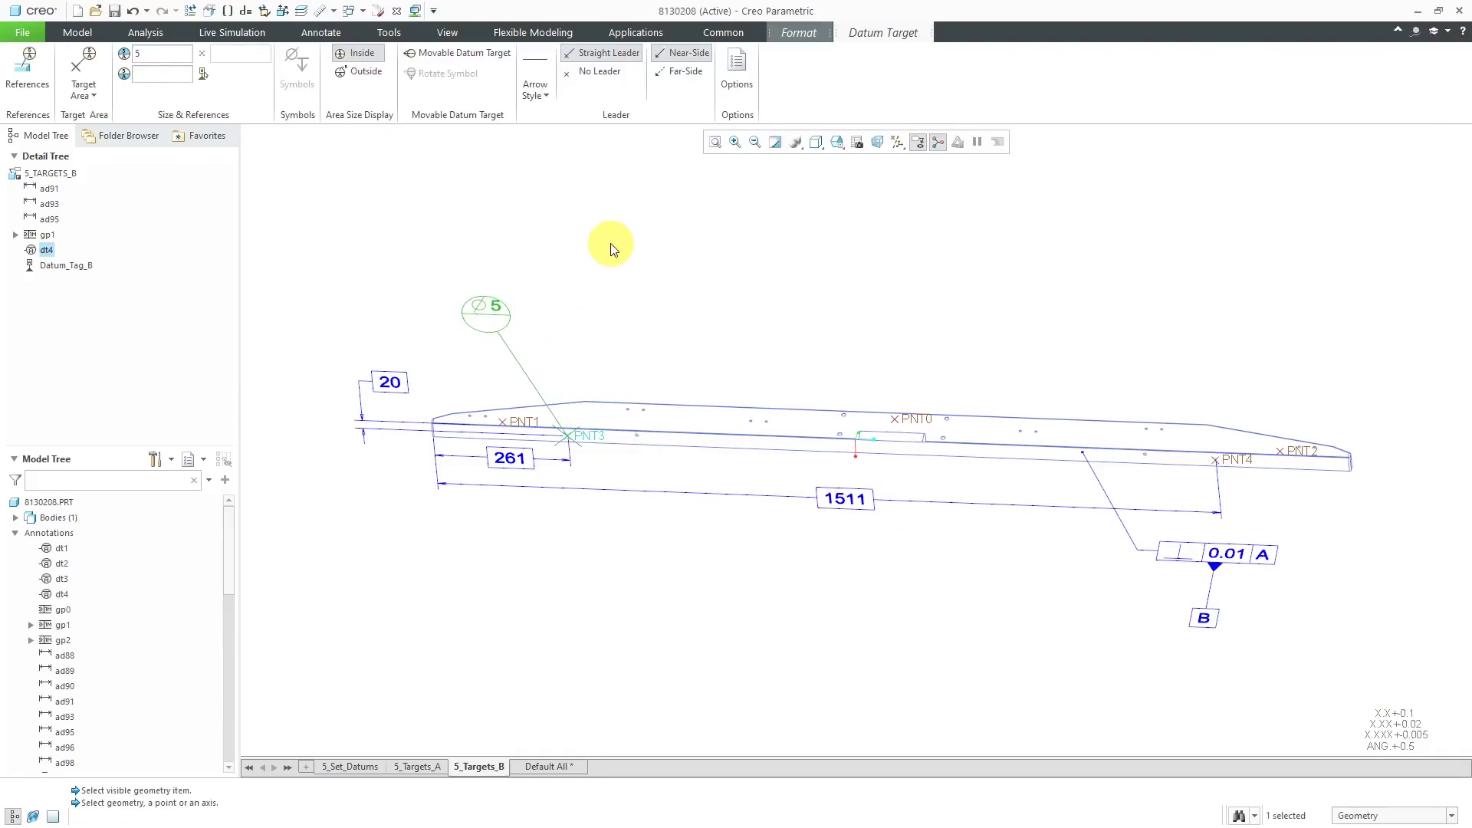
# Step: Assign datum feature symbol B as the reference of the datum target at PNT3
pyautogui.click(204, 74)
pyautogui.click(1213, 622)
pyautogui.click(1386, 245)
# Step: Set the target area of the datum target at PNT3 to Rectangle with a size of 10 x 20
pyautogui.click(75, 97)
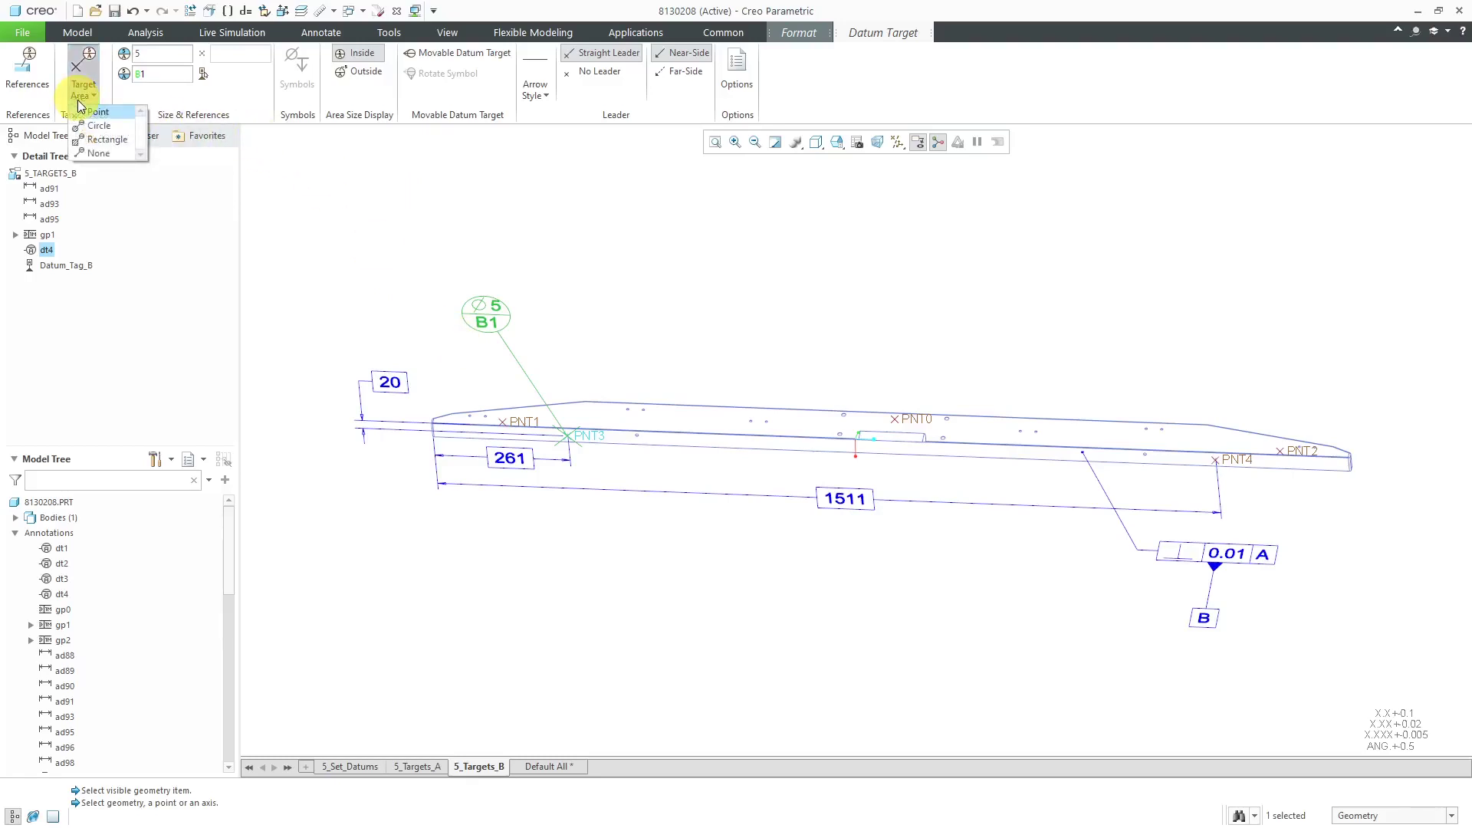
pyautogui.click(98, 138)
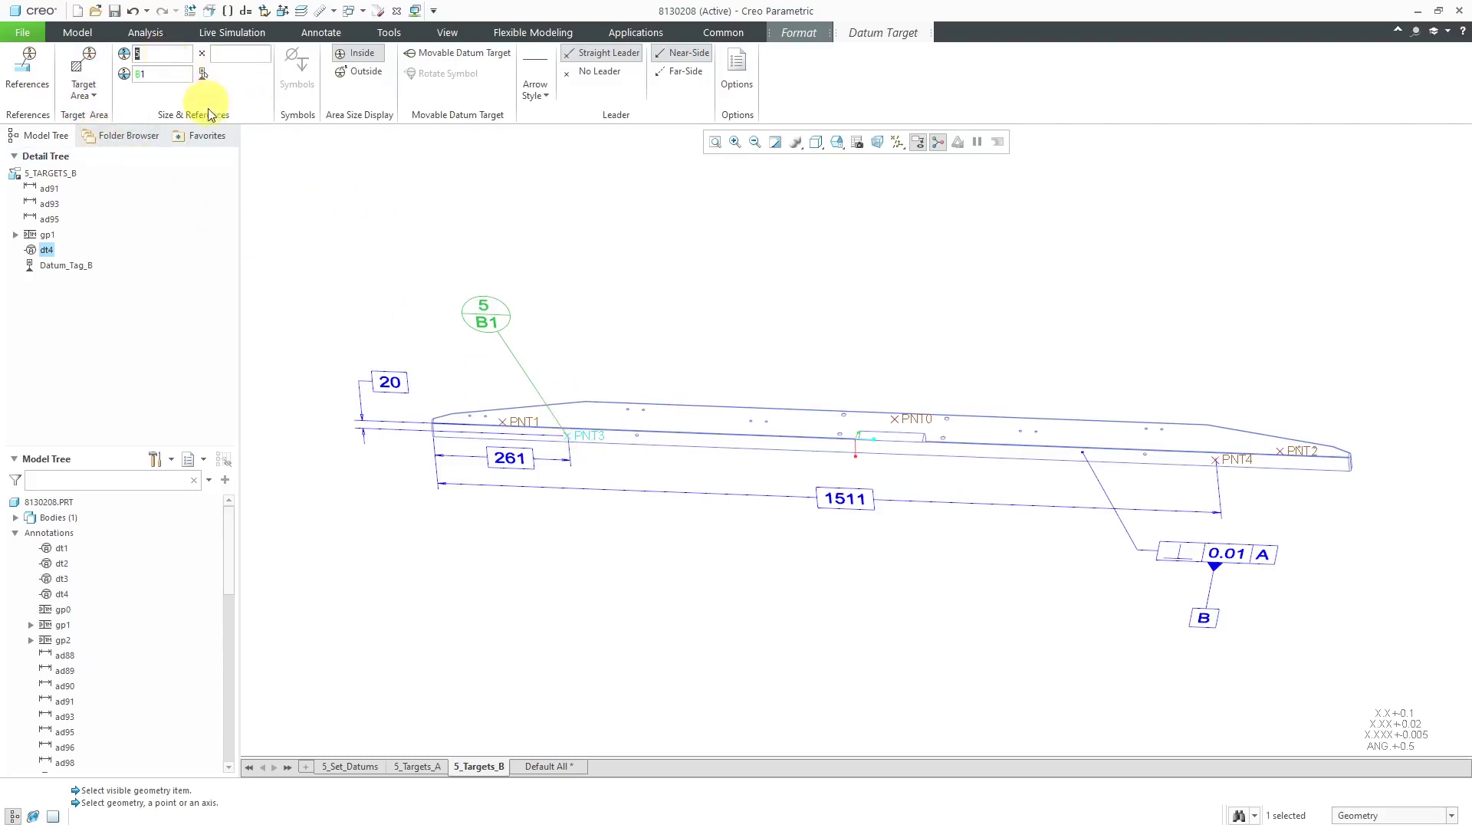
pyautogui.scroll(5, 571, 452)
pyautogui.click(586, 444)
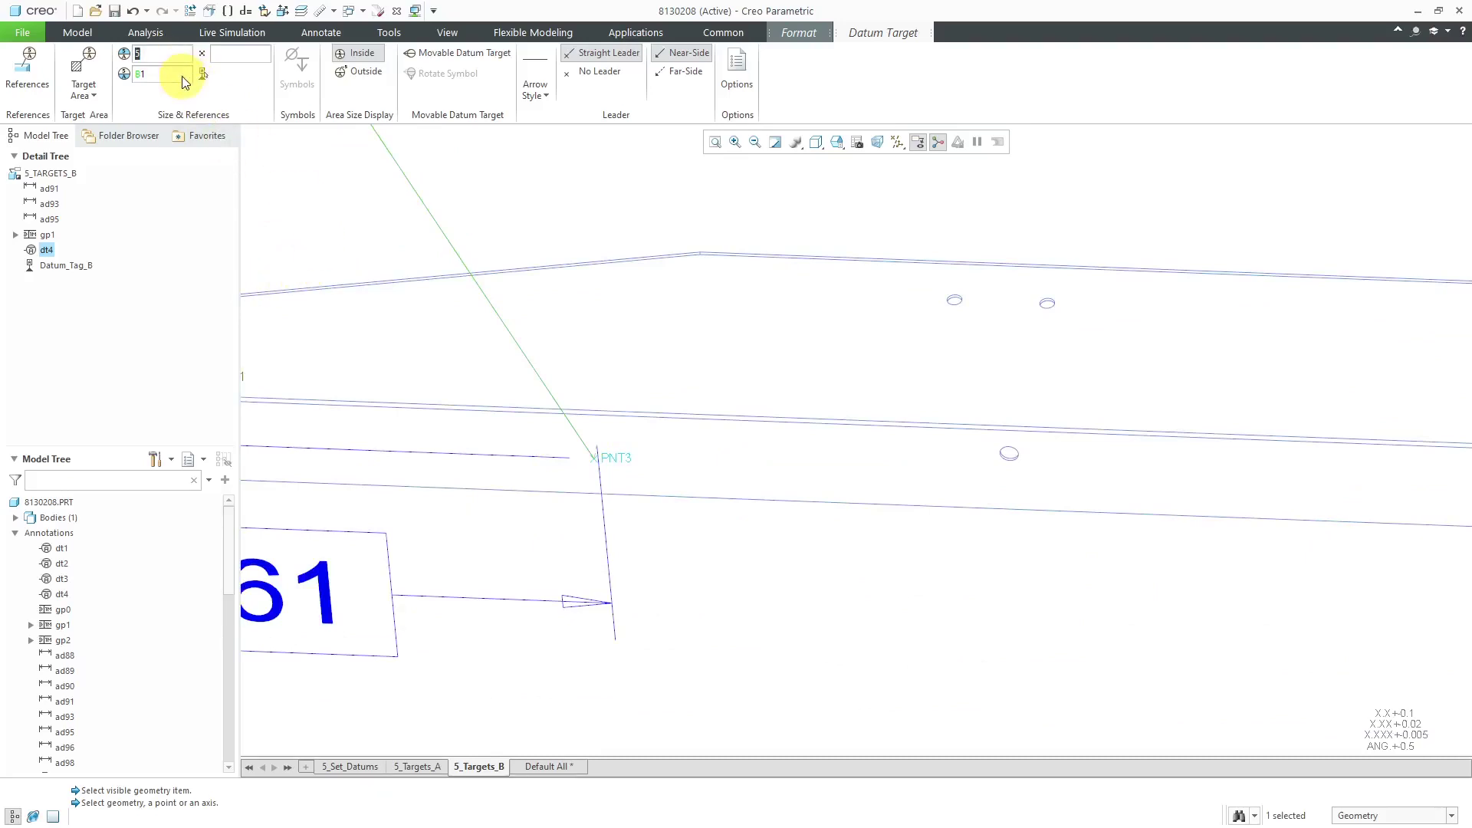
pyautogui.write('10')
pyautogui.press('Return')
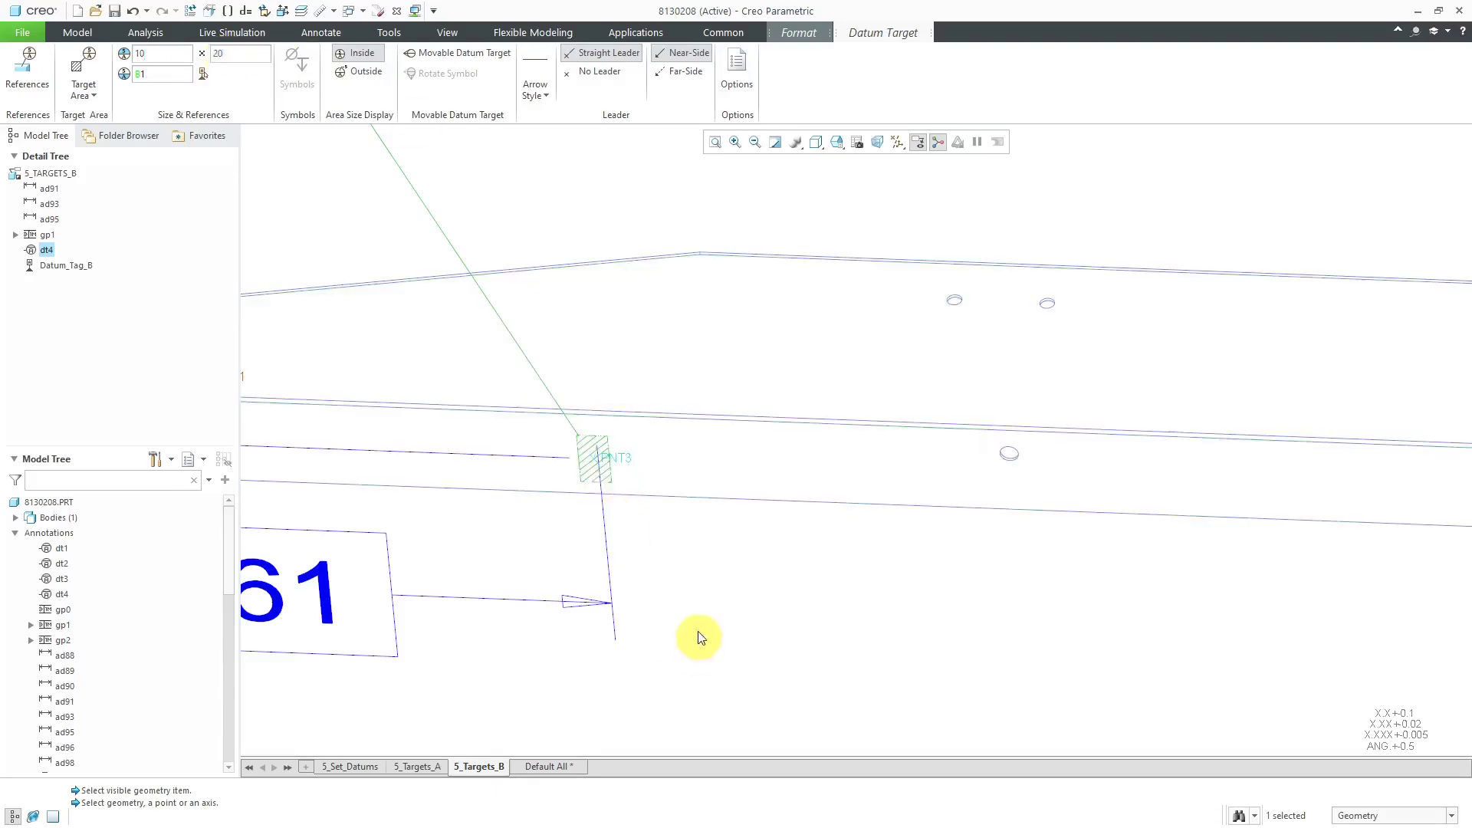
# Step: Display the area size of the datum target at PNT3 outside its symbol and finish the target
pyautogui.scroll(5, 635, 625)
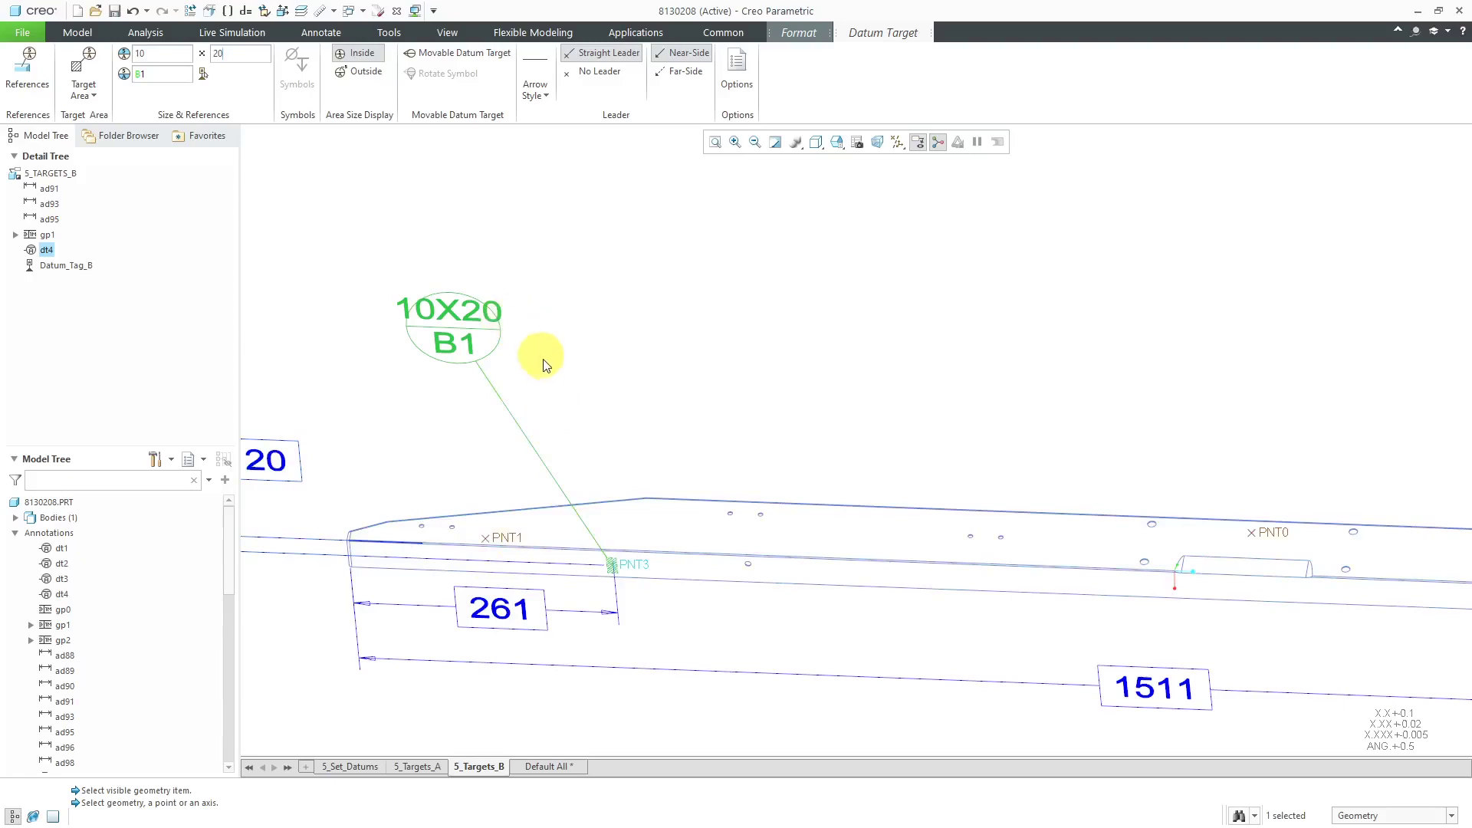
pyautogui.click(367, 73)
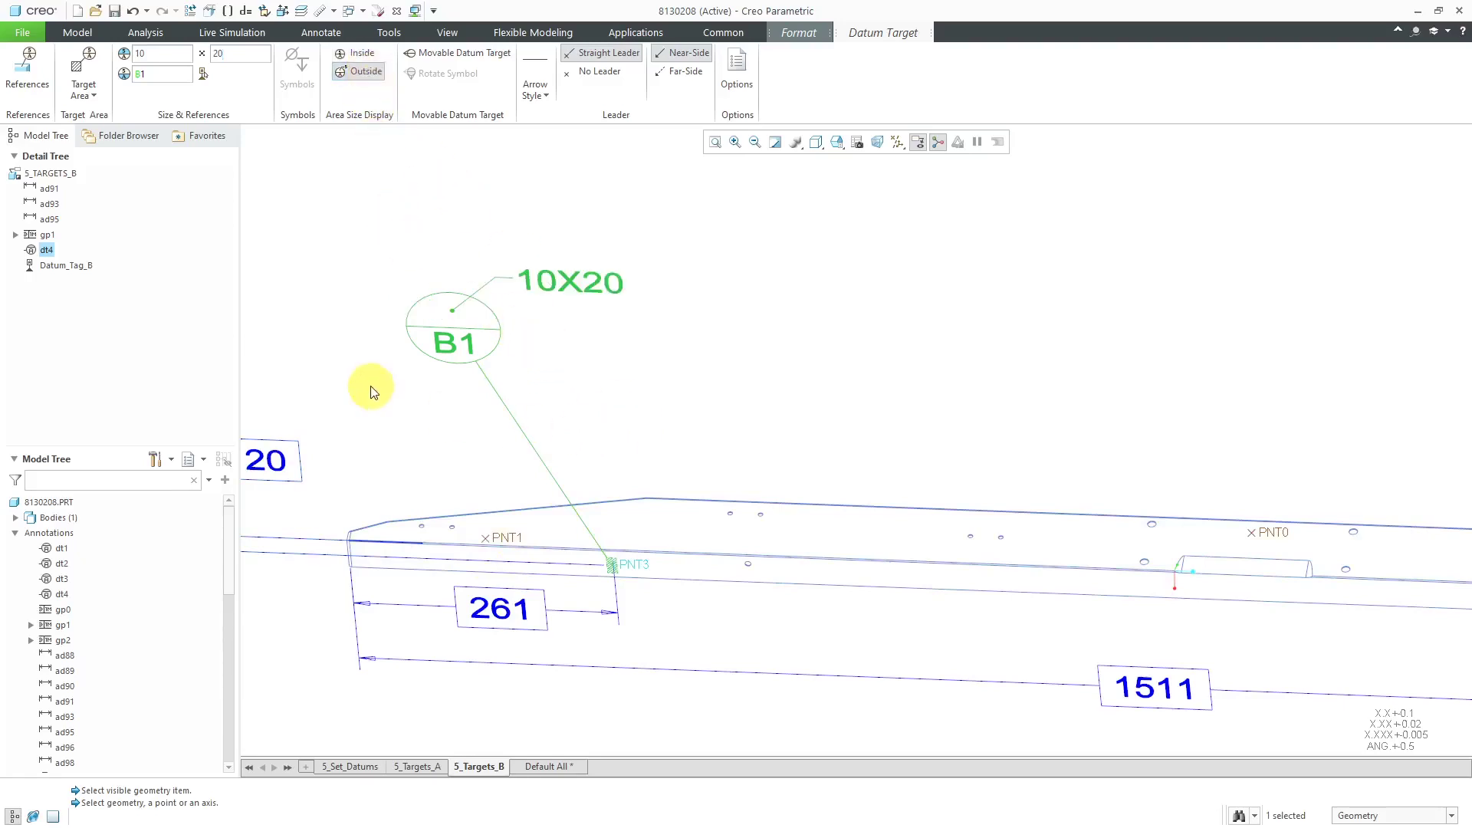
pyautogui.scroll(3, 371, 388)
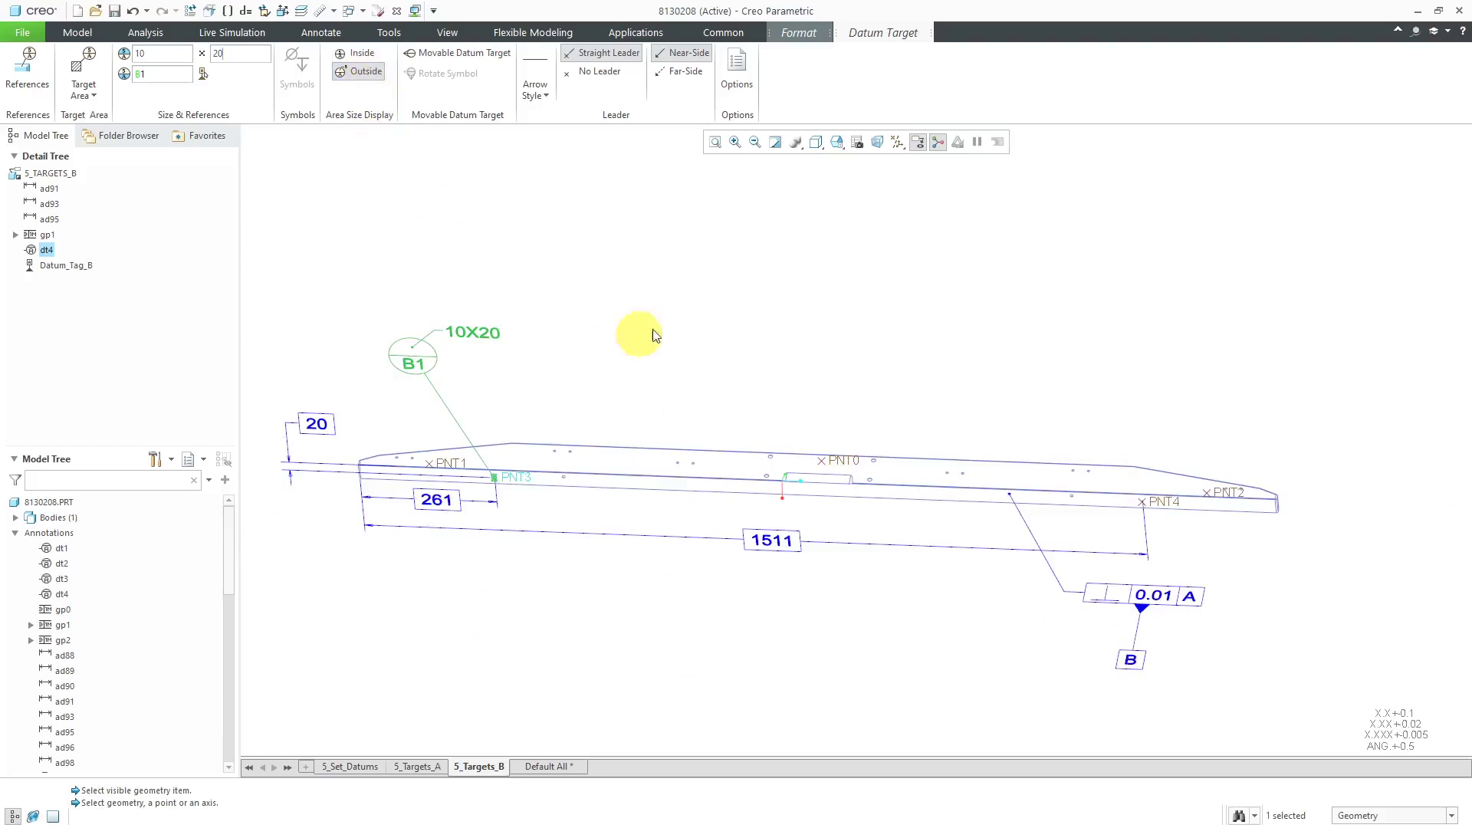
pyautogui.middleClick(717, 321)
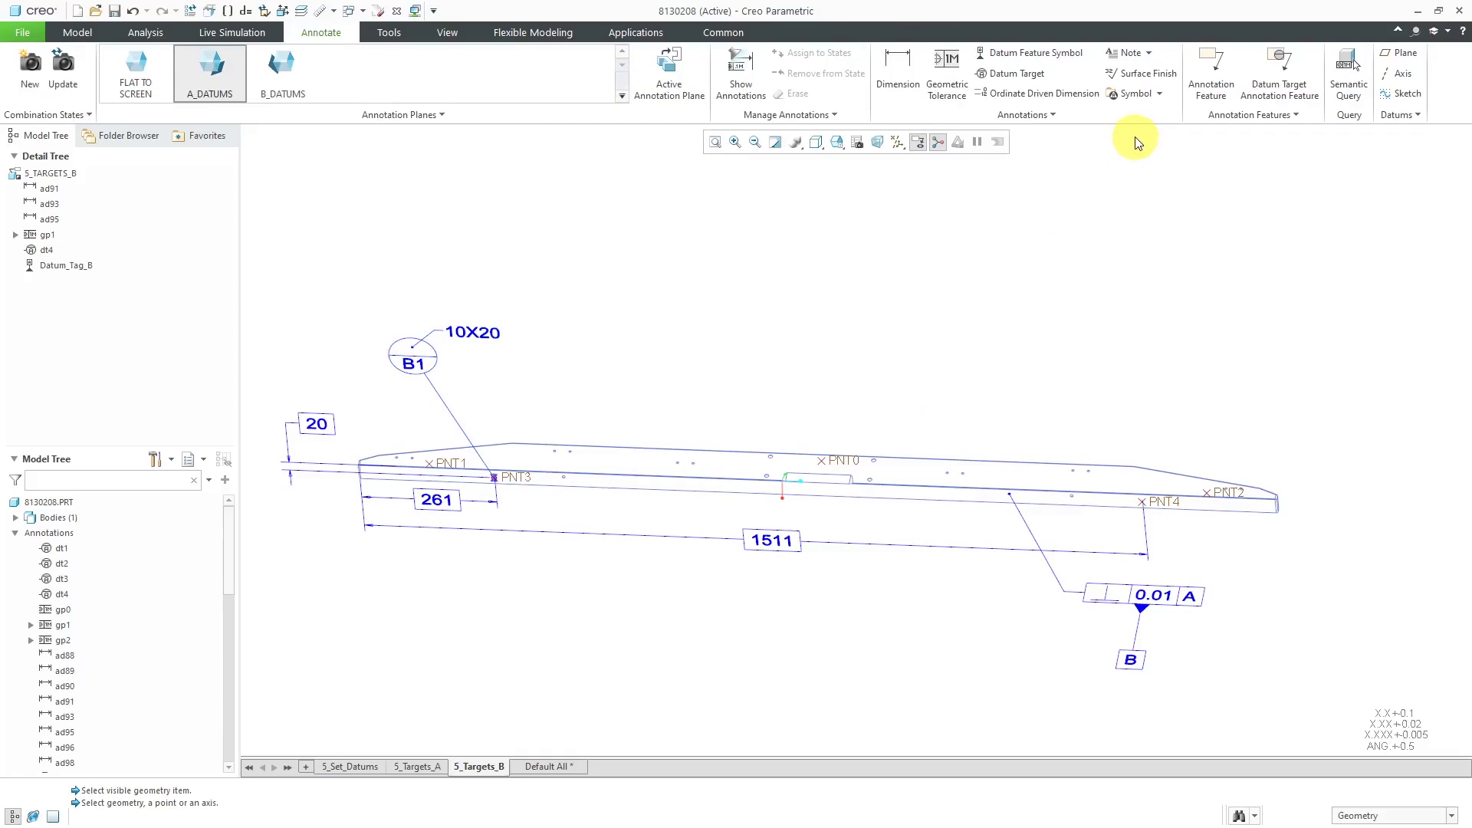
# Step: Attach a new datum target to datum point PNT4 using the Datum Point filter, with its symbol above the plate
pyautogui.click(1016, 73)
pyautogui.click(1391, 815)
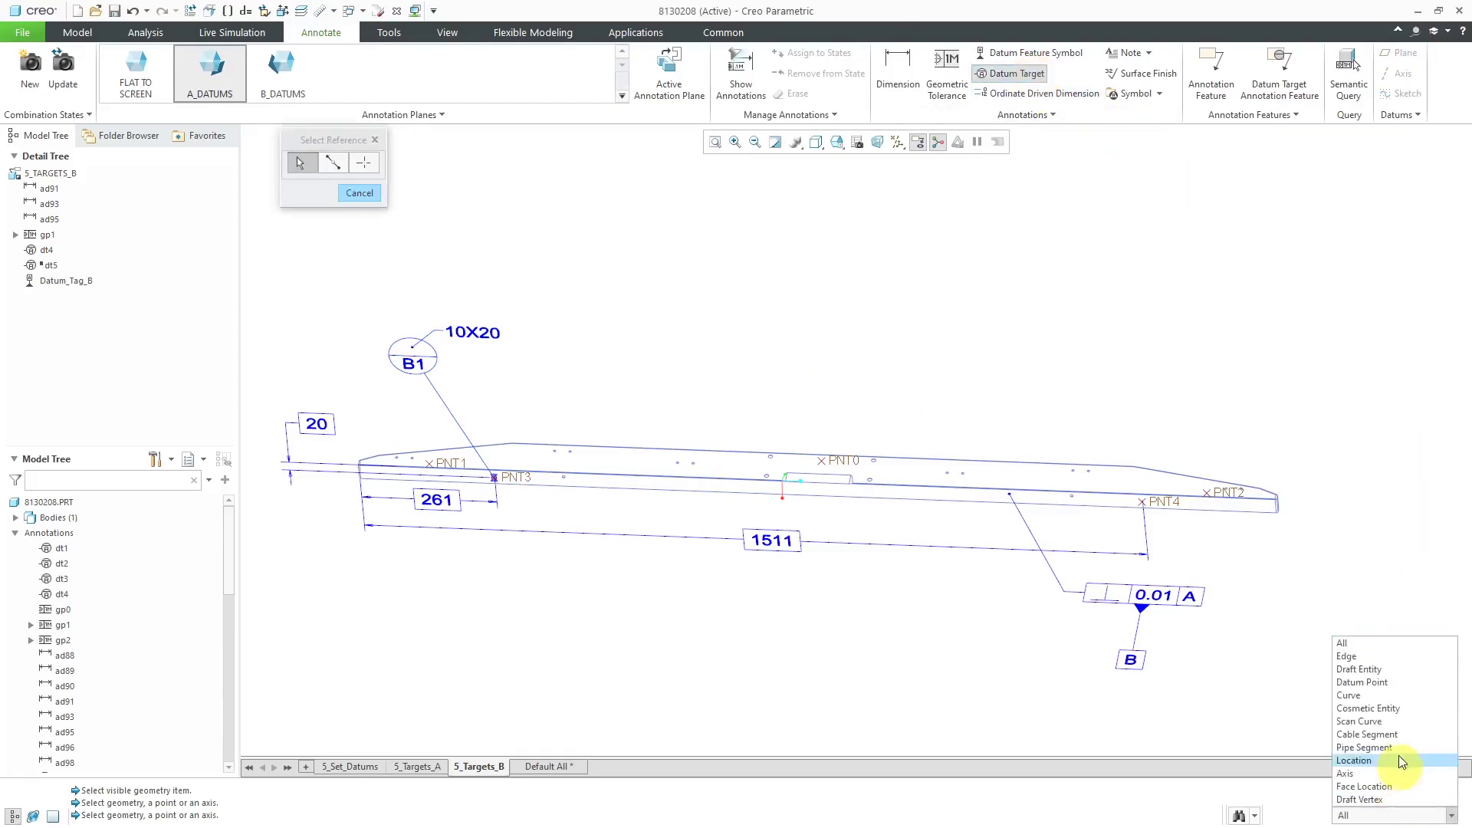
pyautogui.click(1362, 682)
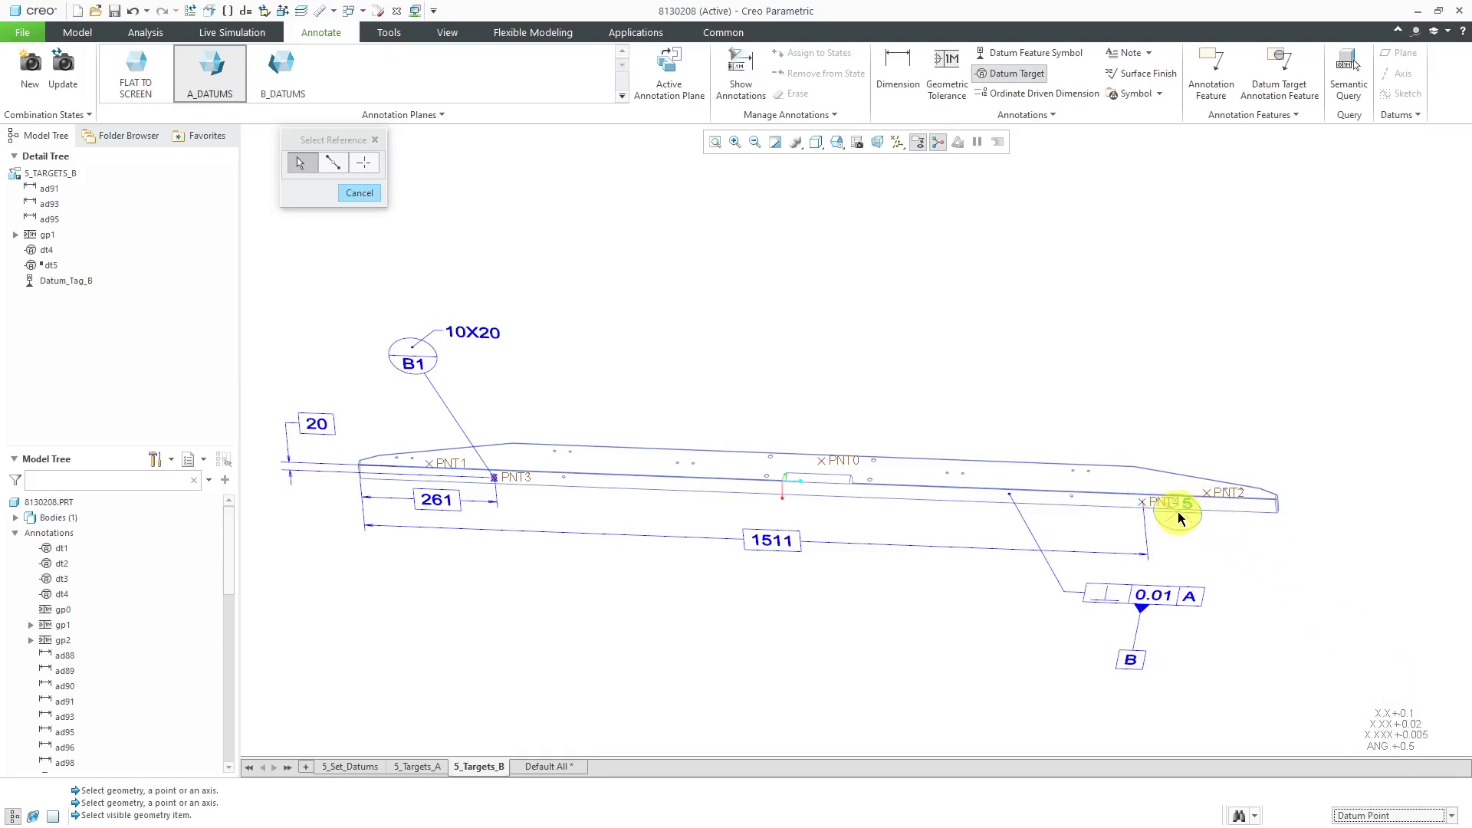
pyautogui.scroll(2, 1184, 513)
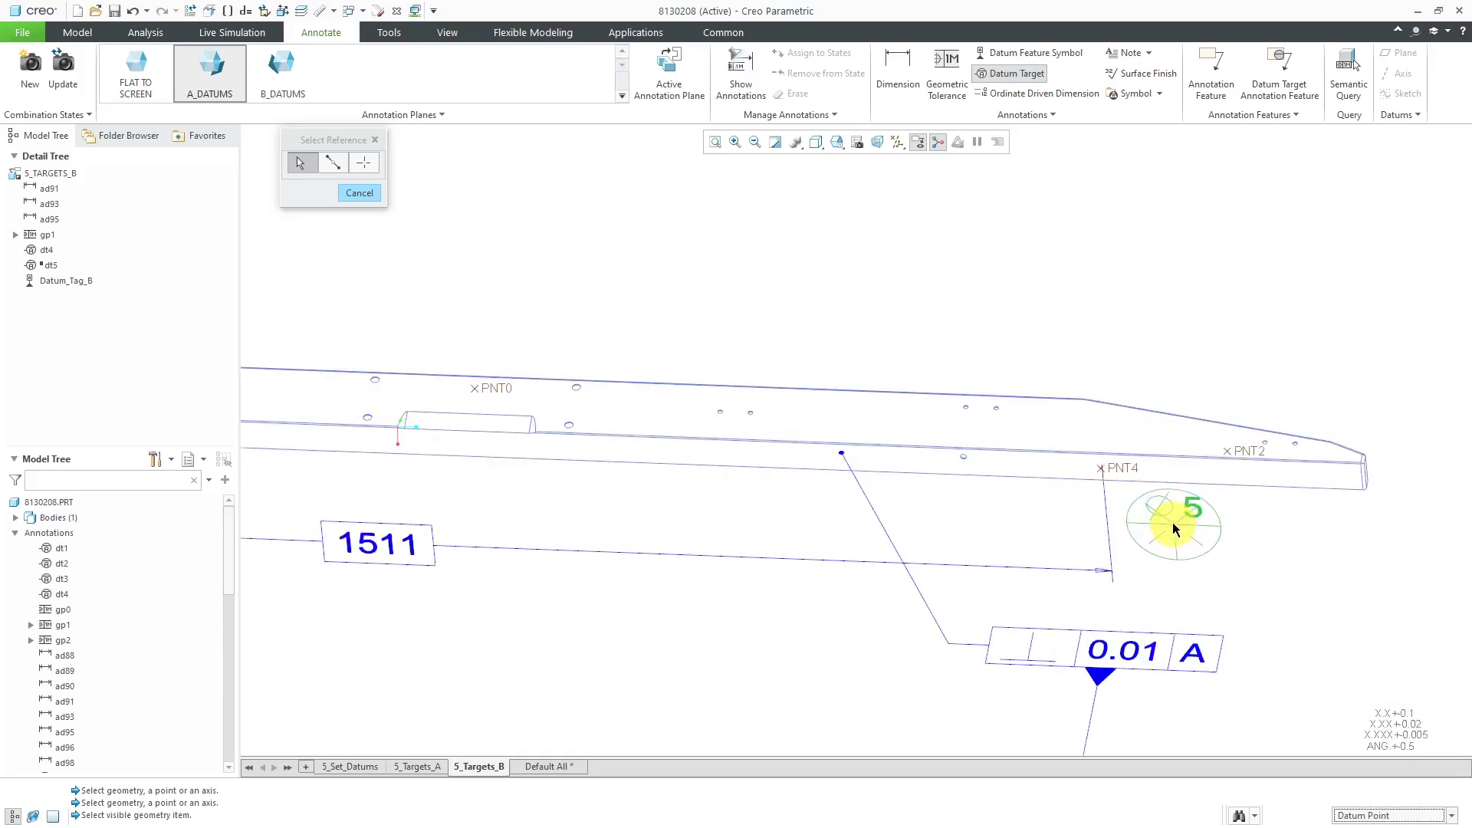
pyautogui.click(1129, 468)
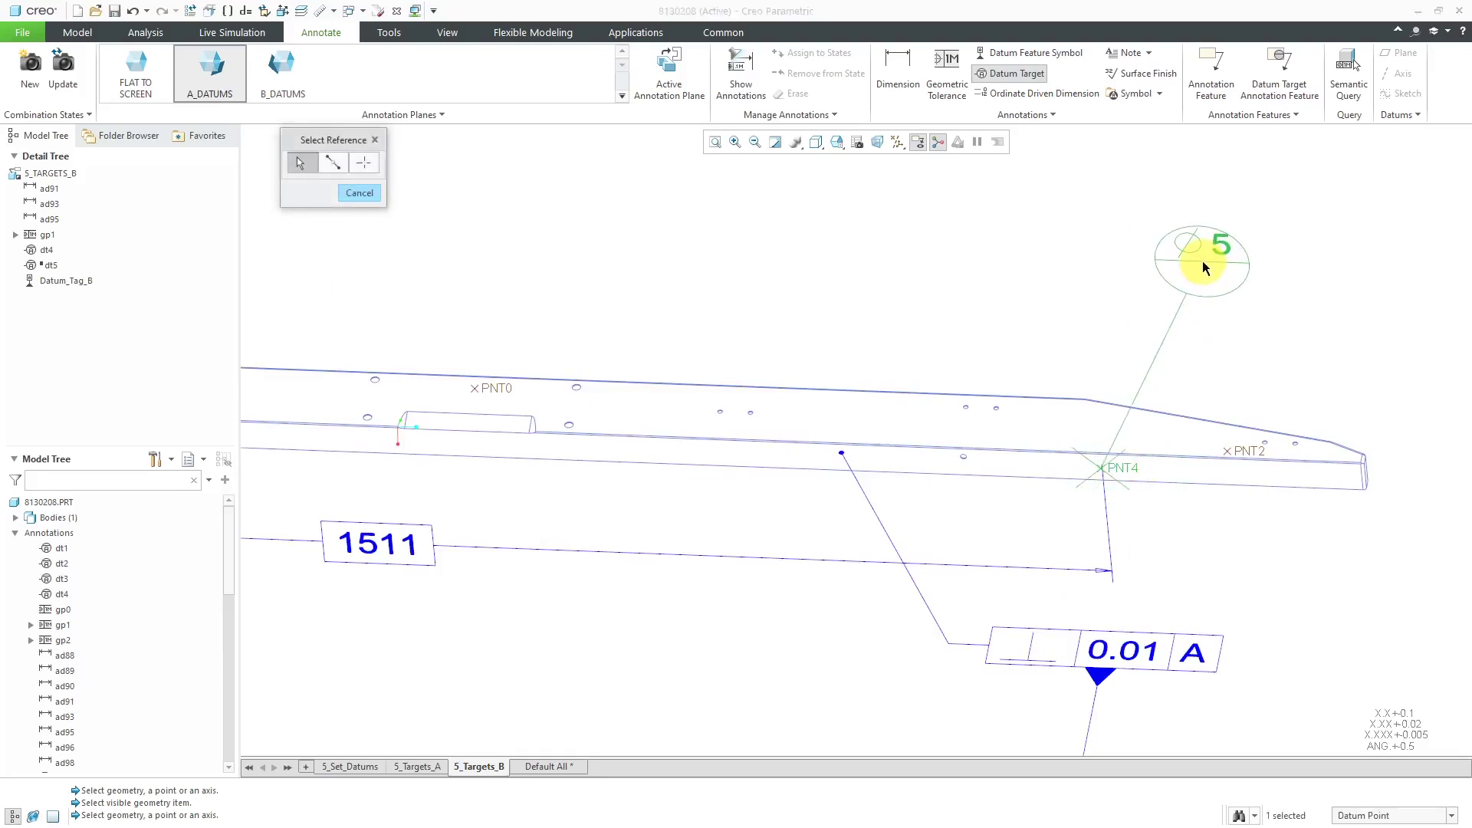
pyautogui.click(1253, 216)
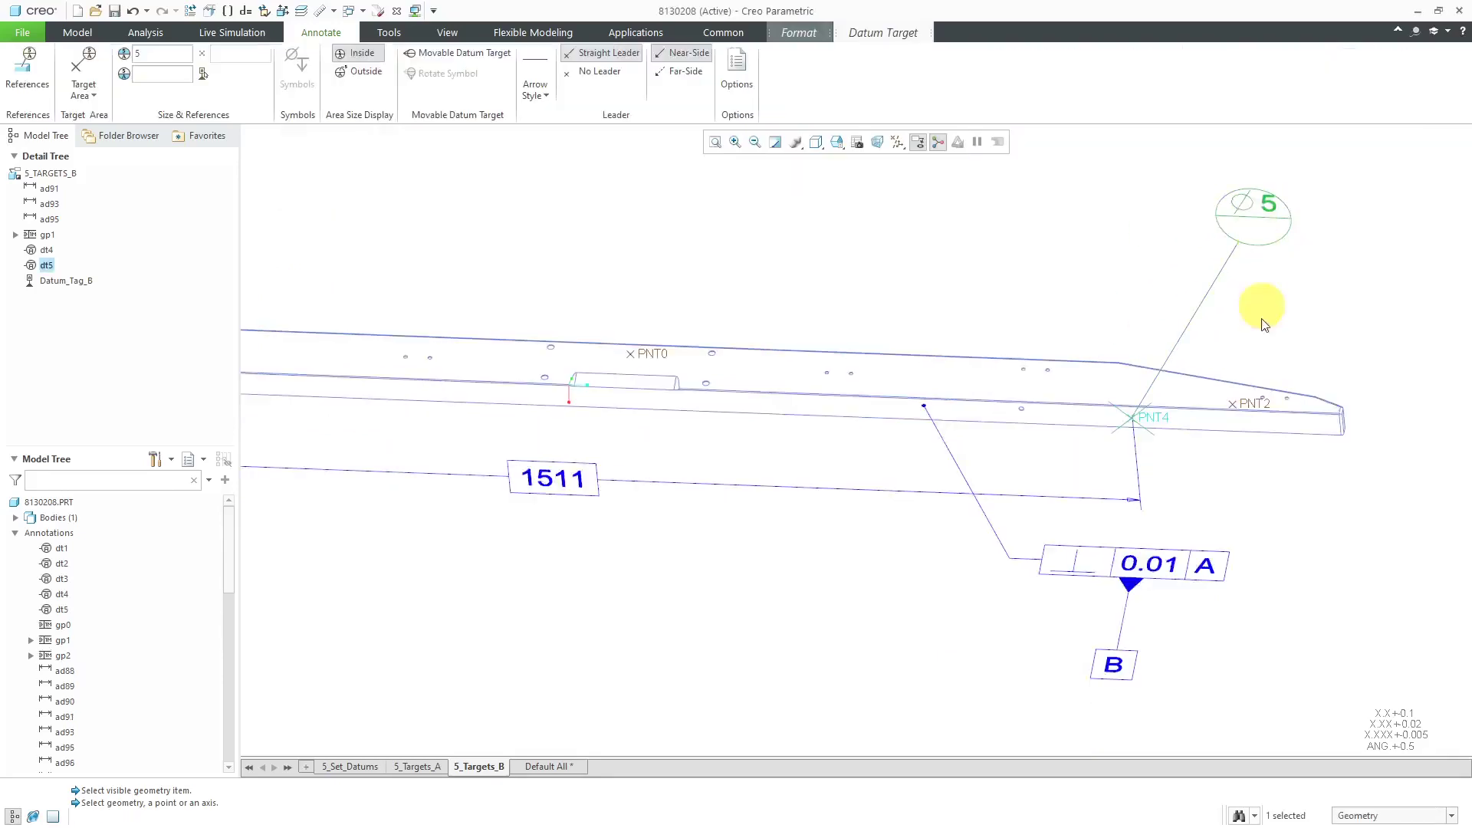
# Step: Set the target area of the datum target at PNT4 to Rectangle with a size of 20 x 10
pyautogui.scroll(-1, 1237, 340)
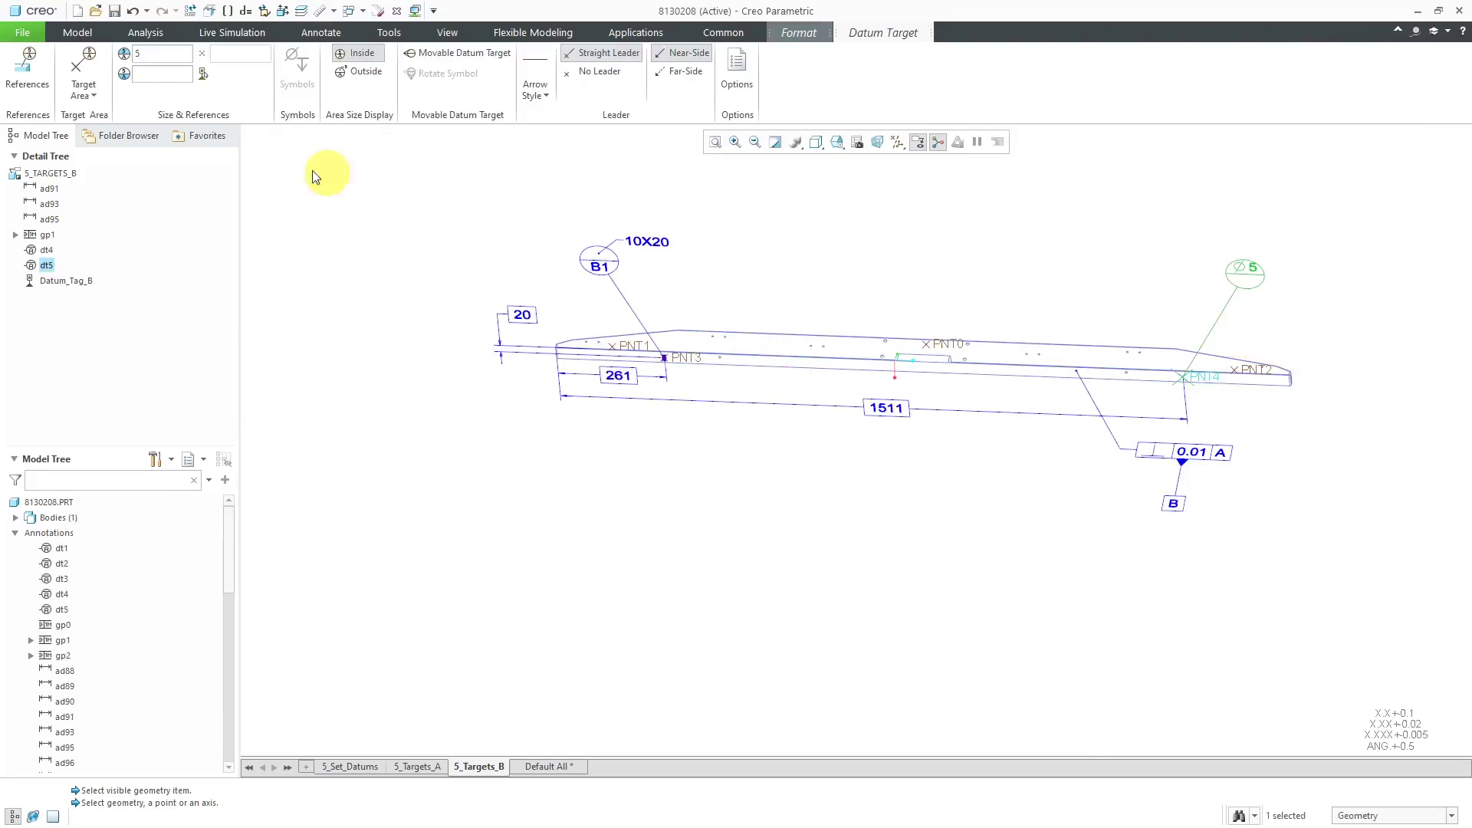
pyautogui.click(90, 93)
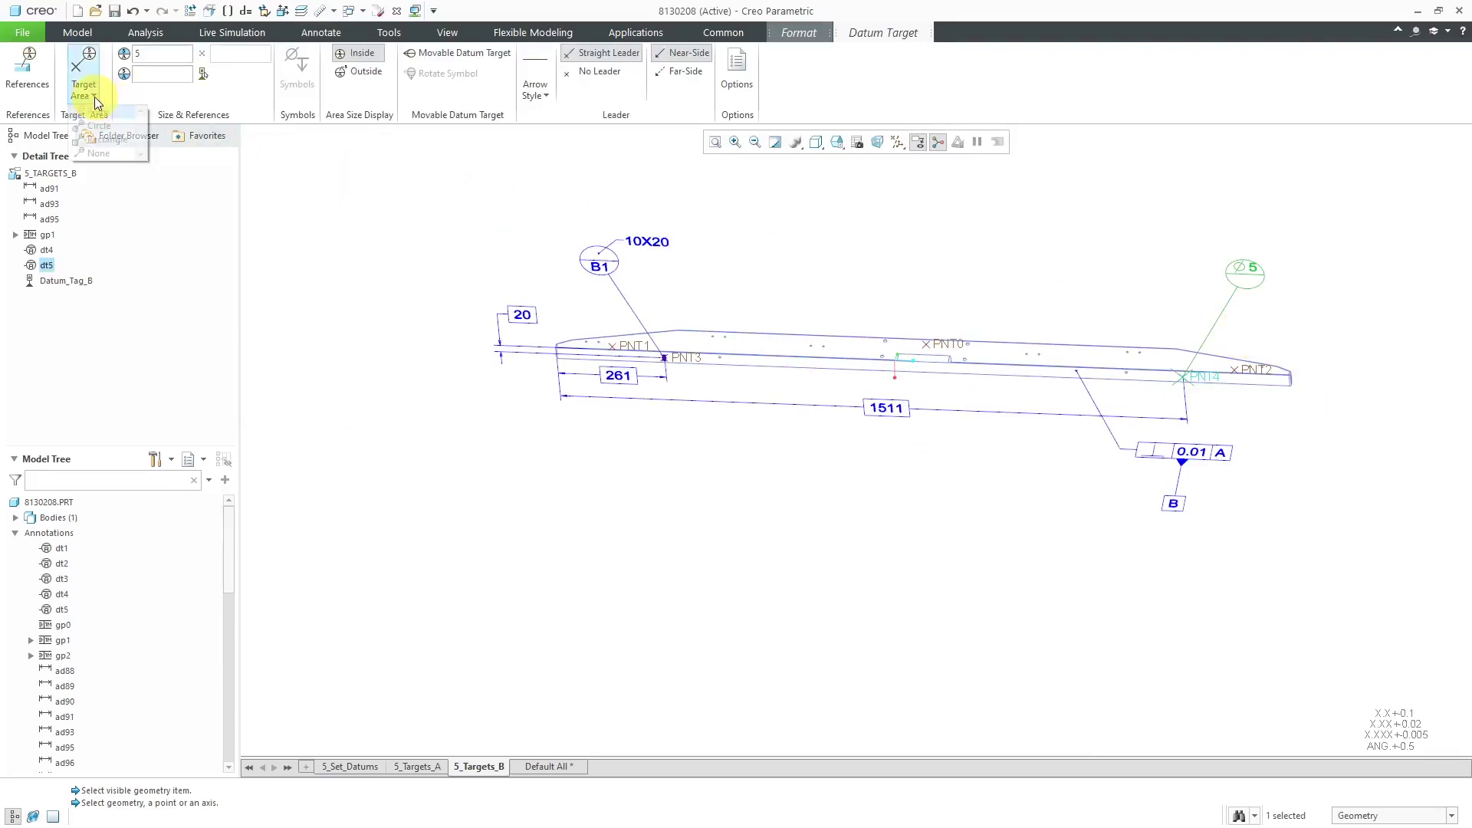
pyautogui.click(103, 139)
pyautogui.click(150, 51)
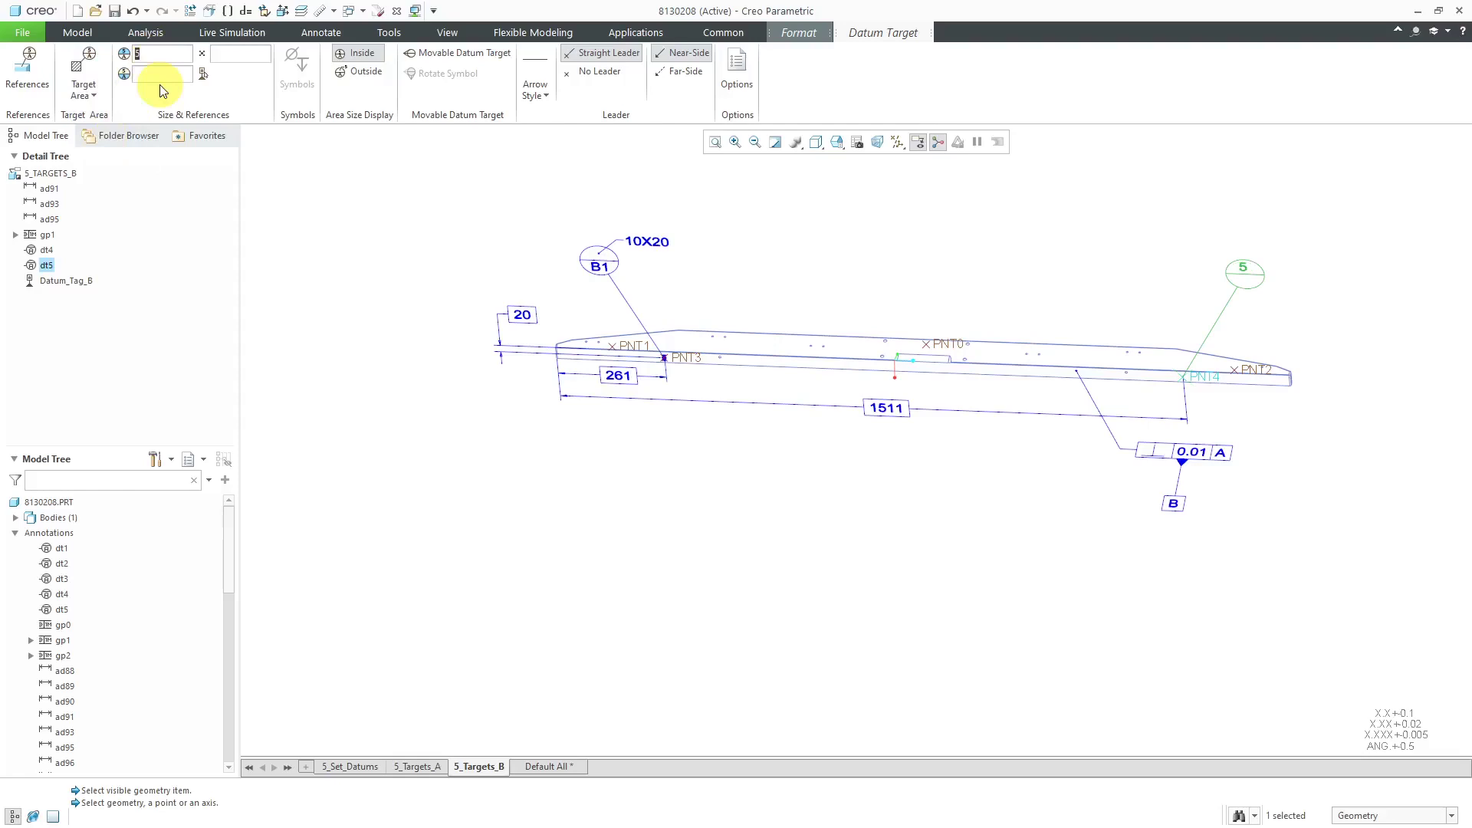
pyautogui.write('20')
pyautogui.click(237, 56)
pyautogui.press('Return')
pyautogui.scroll(5, 1170, 418)
pyautogui.scroll(-5, 1211, 353)
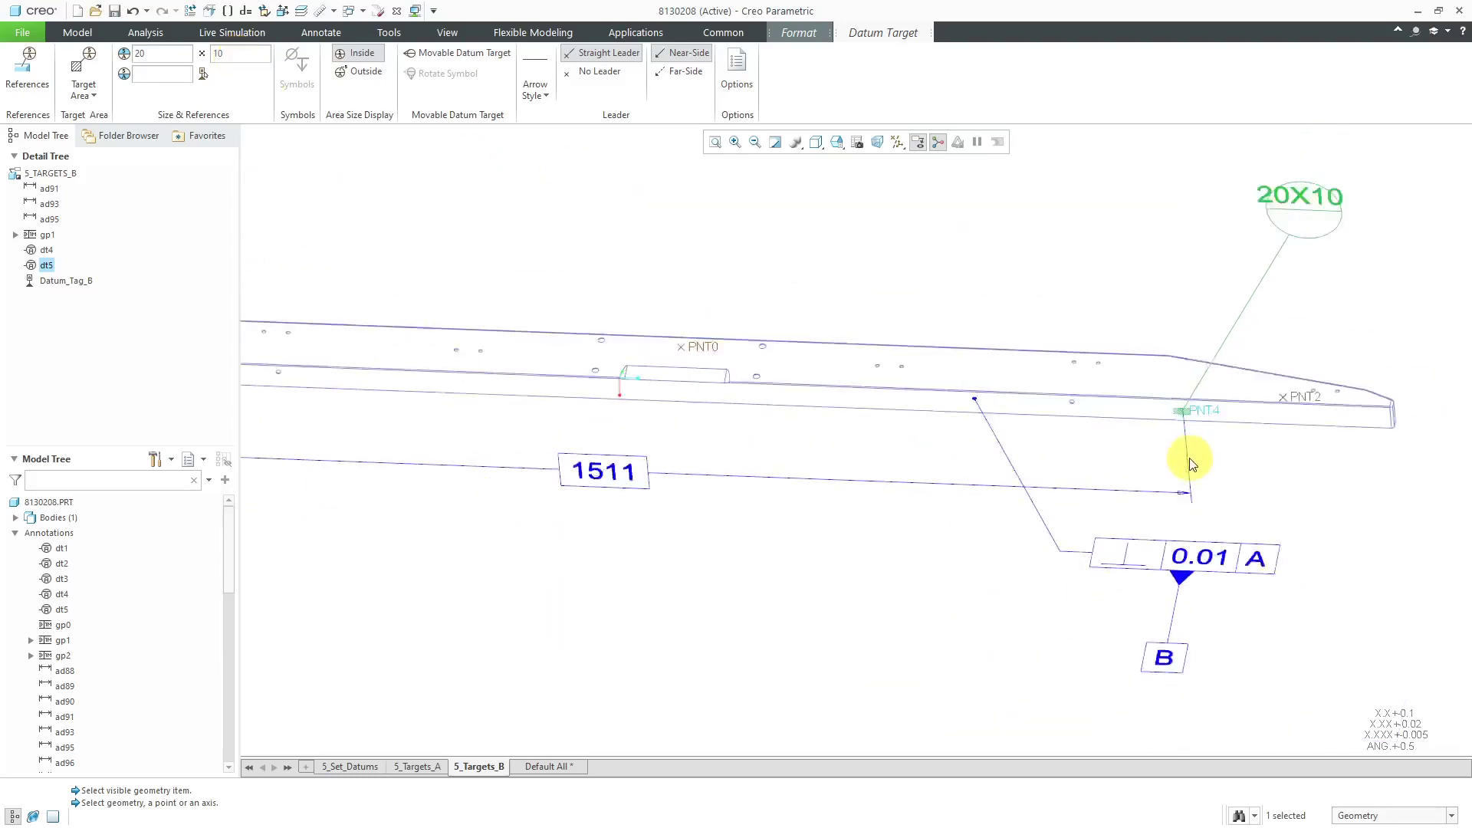
# Step: Display the PNT4 target's area size outside its symbol and assign datum feature symbol B as its reference
pyautogui.click(370, 75)
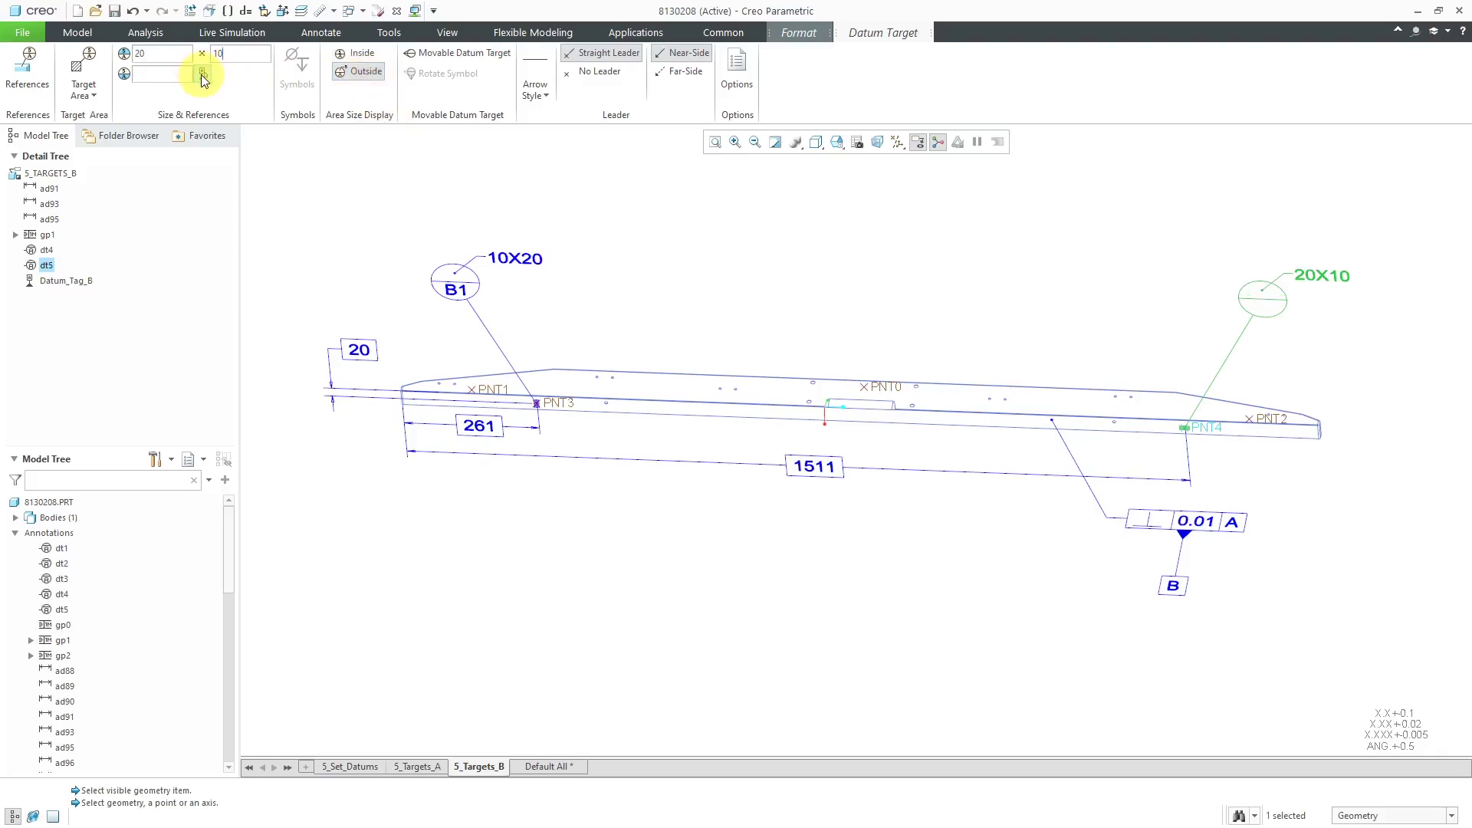
pyautogui.click(201, 75)
pyautogui.click(1170, 587)
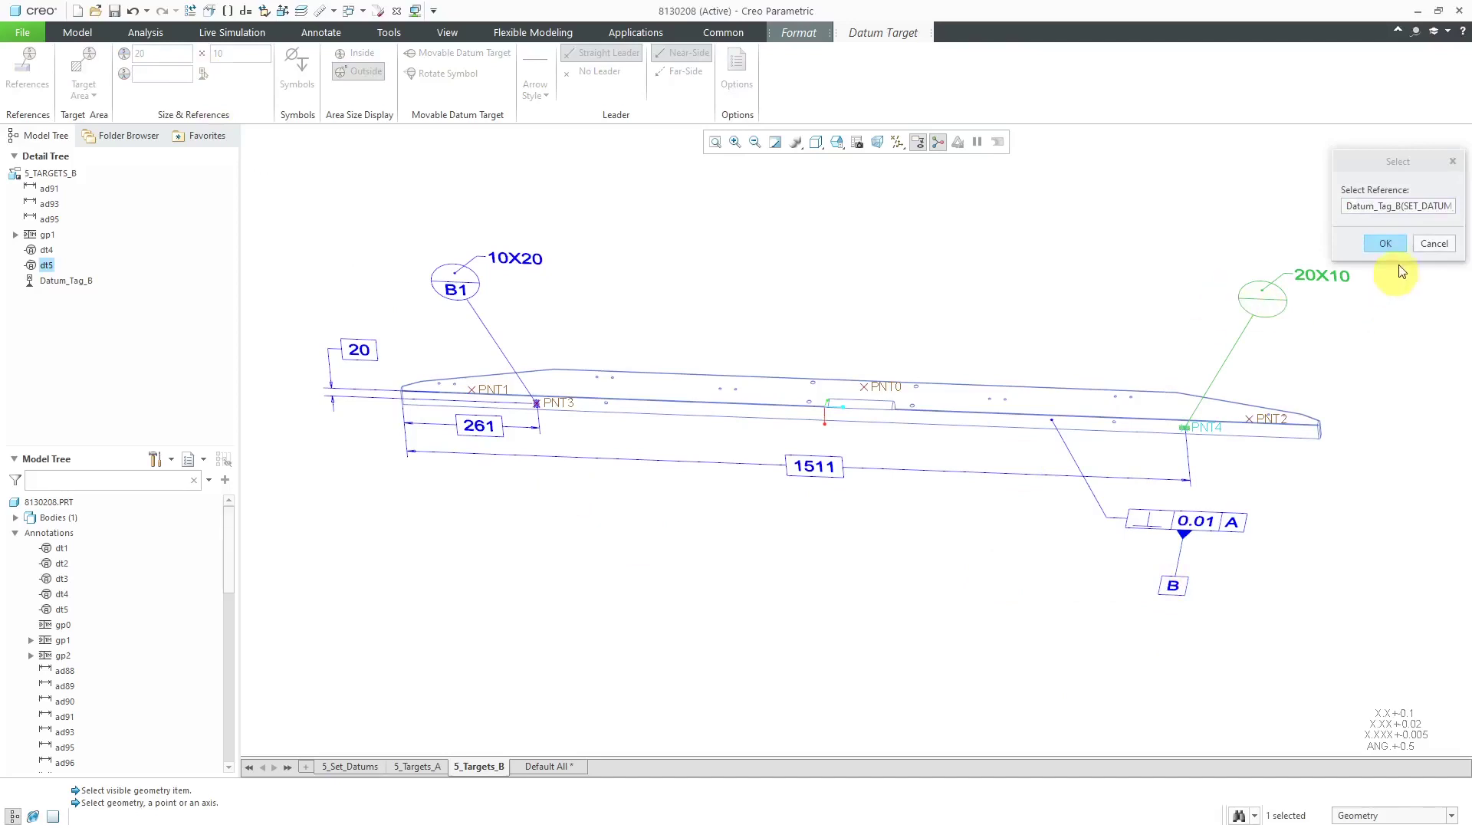
pyautogui.click(1383, 239)
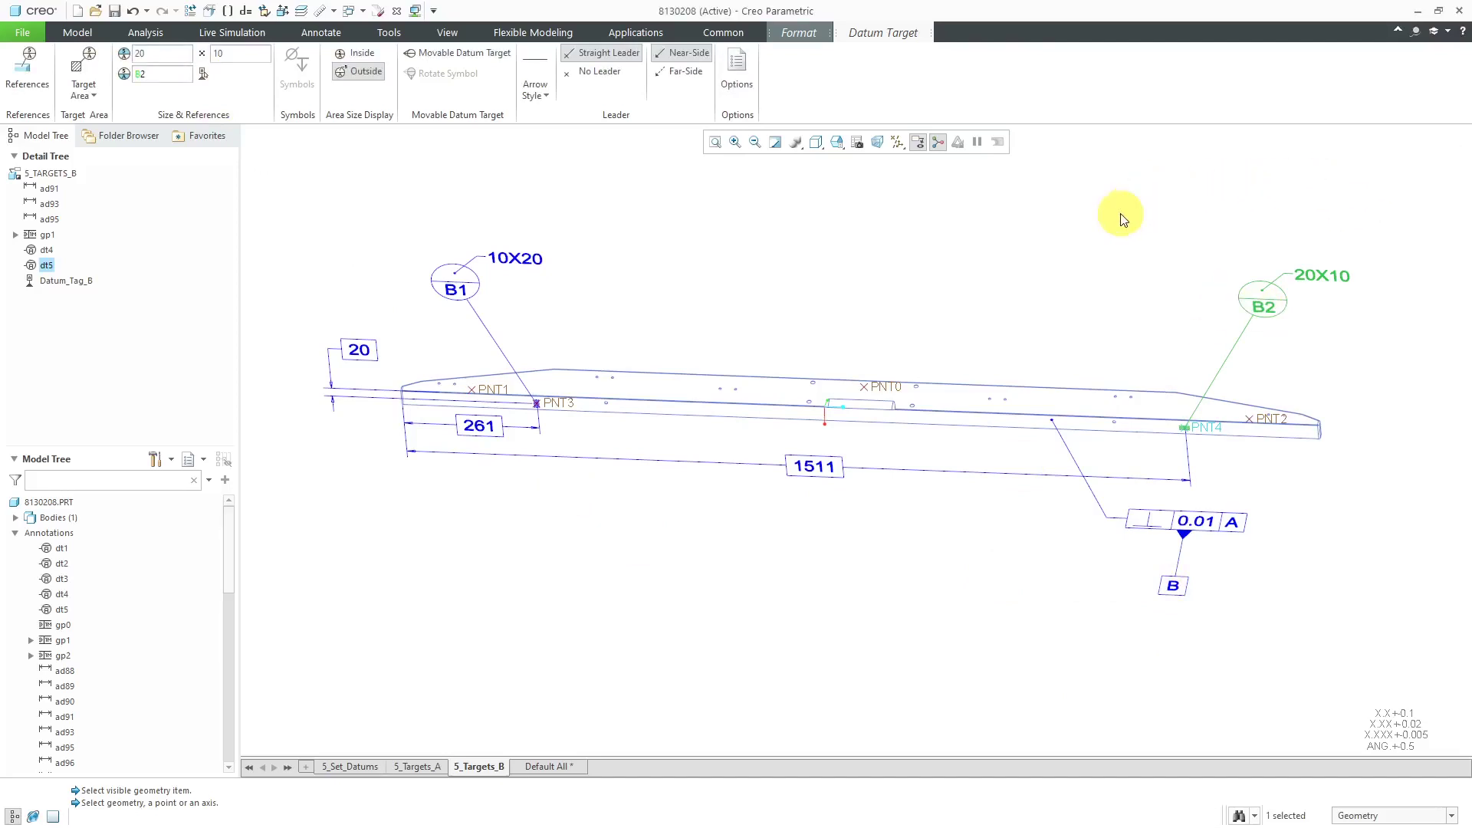
pyautogui.middleClick(1064, 243)
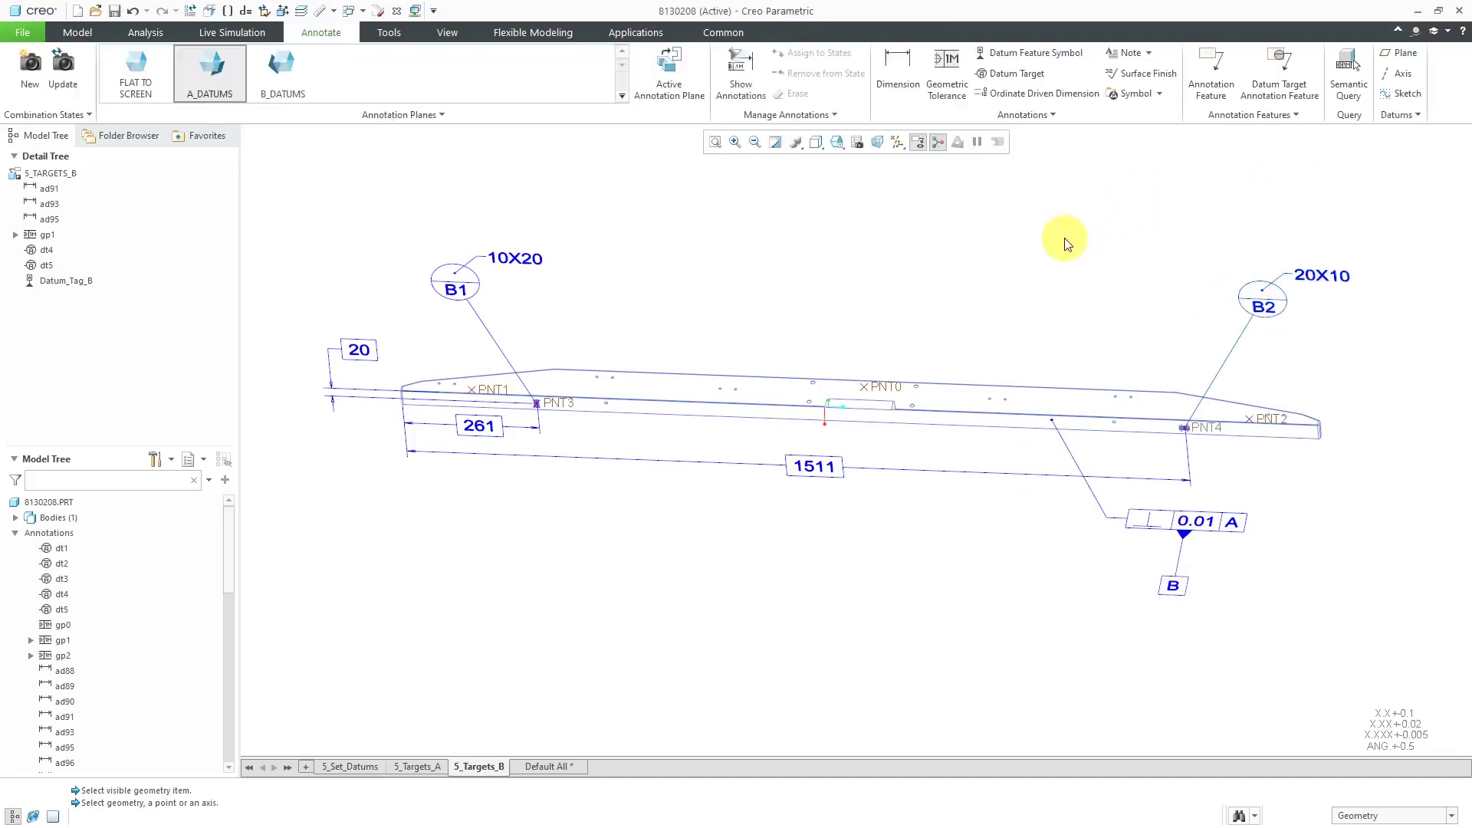
# Step: Display the plate as Shading With Edges and hide the datum points
pyautogui.moveTo(872, 319)
pyautogui.mouseDown(button='middle')
pyautogui.moveTo(966, 278)
pyautogui.moveTo(871, 299)
pyautogui.mouseUp(button='middle')
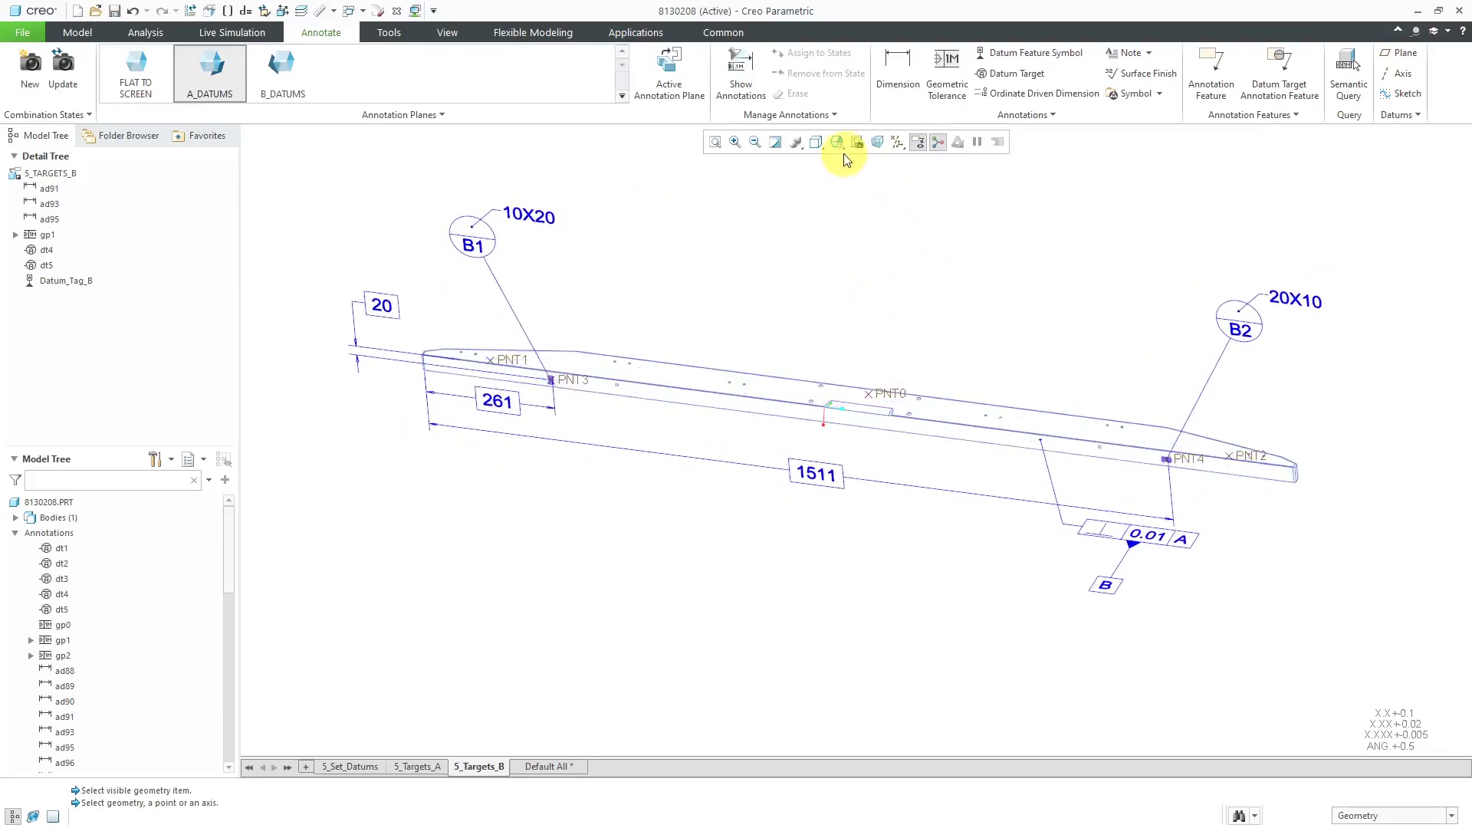
pyautogui.click(816, 143)
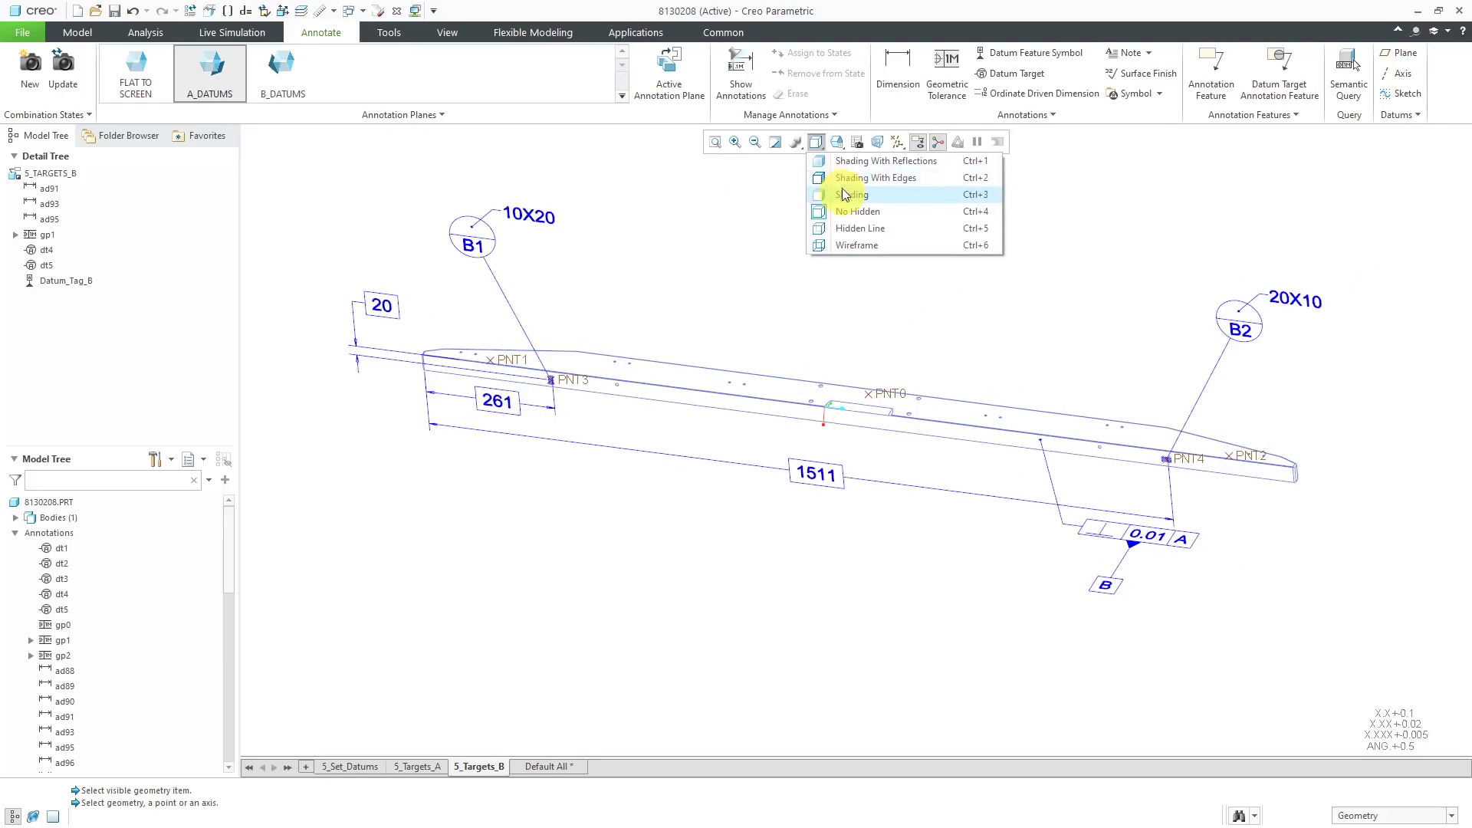
pyautogui.click(843, 178)
pyautogui.moveTo(851, 314); pyautogui.dragTo(860, 295, button='middle')
pyautogui.click(905, 143)
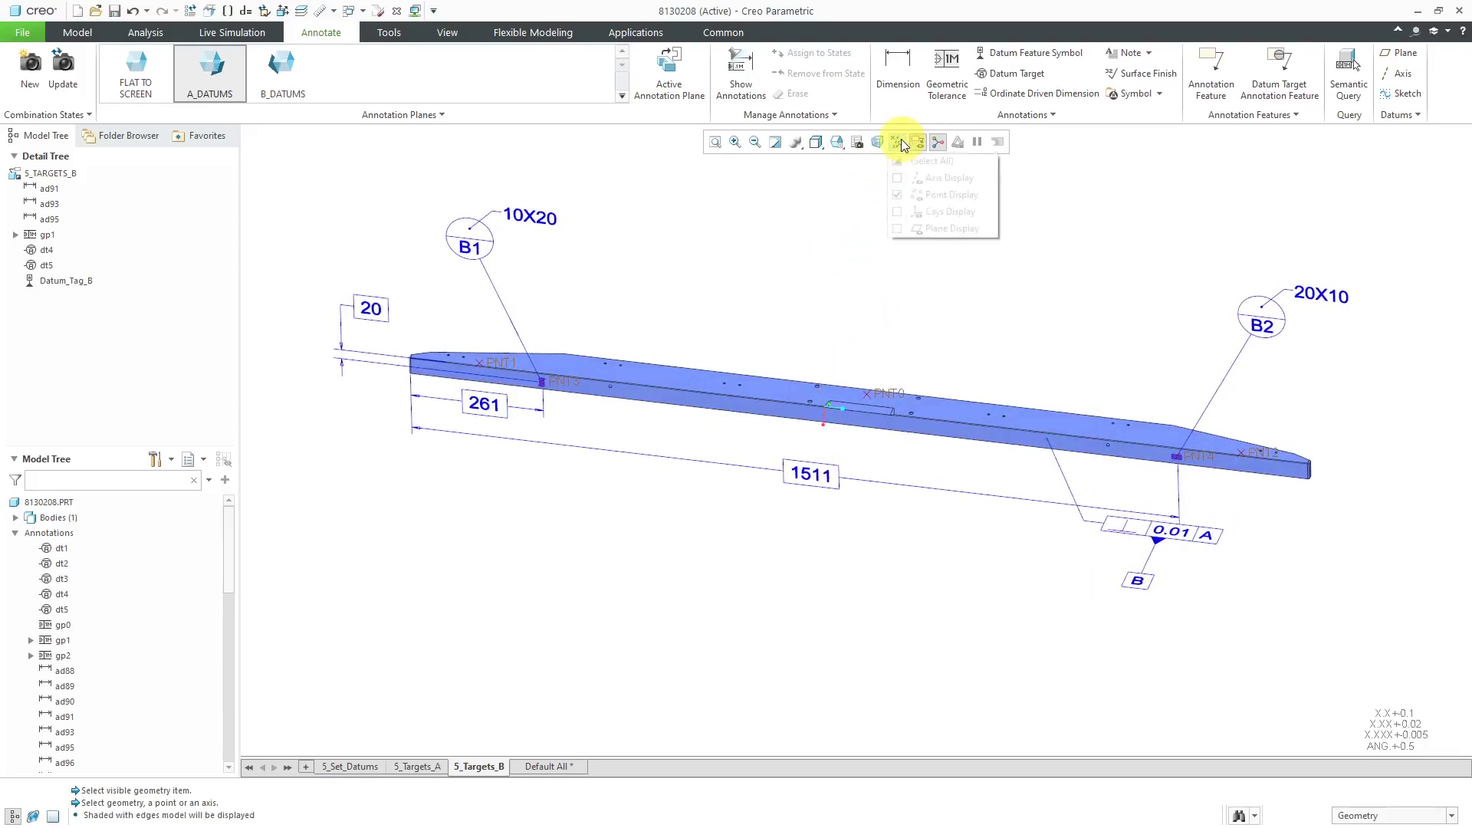
pyautogui.click(949, 195)
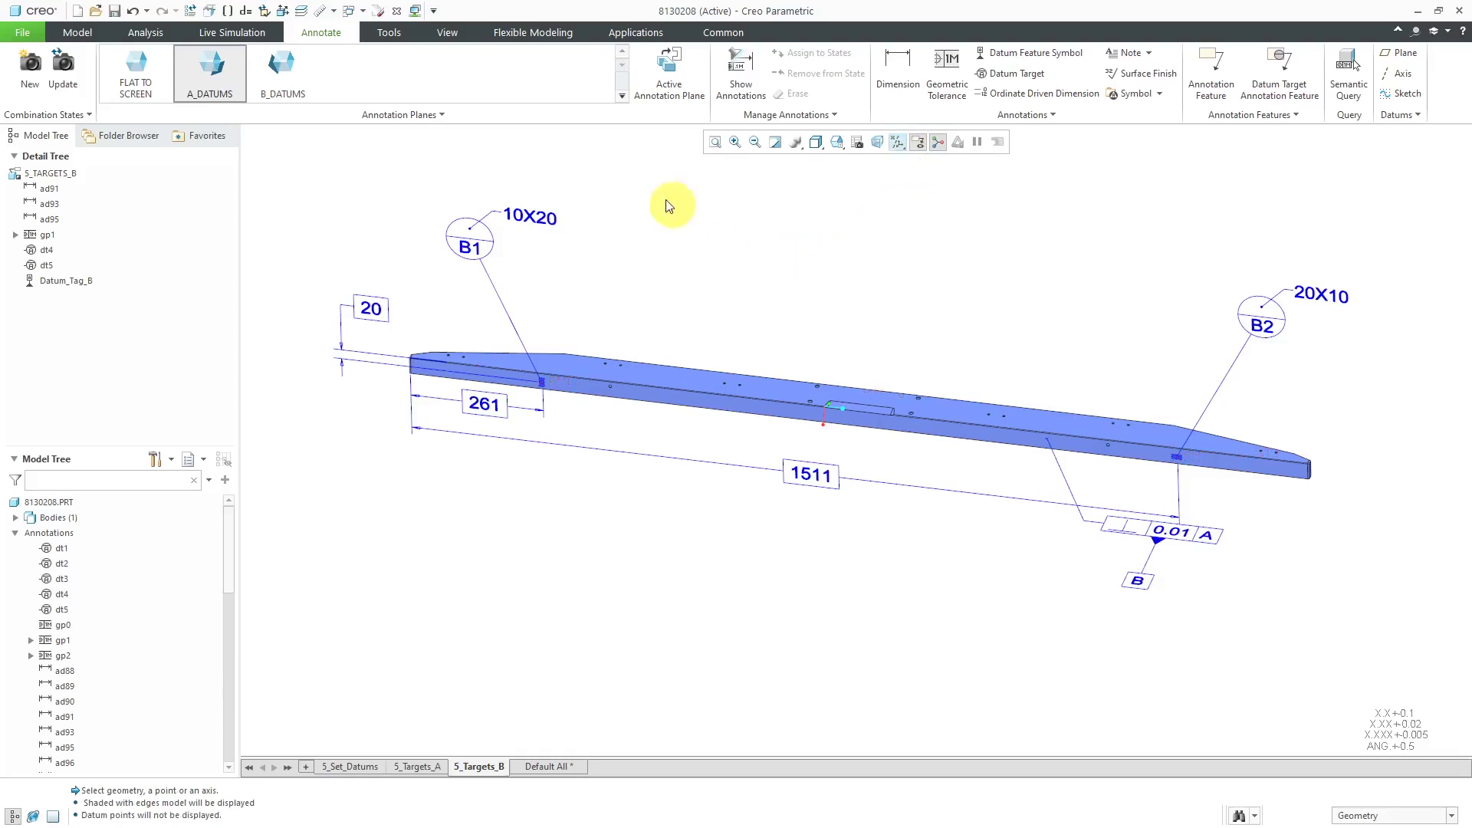
# Step: Switch to the drawing 8130208.DRW and set Show Model Annotations to list only datum annotations of type Set datum targets
pyautogui.click(360, 12)
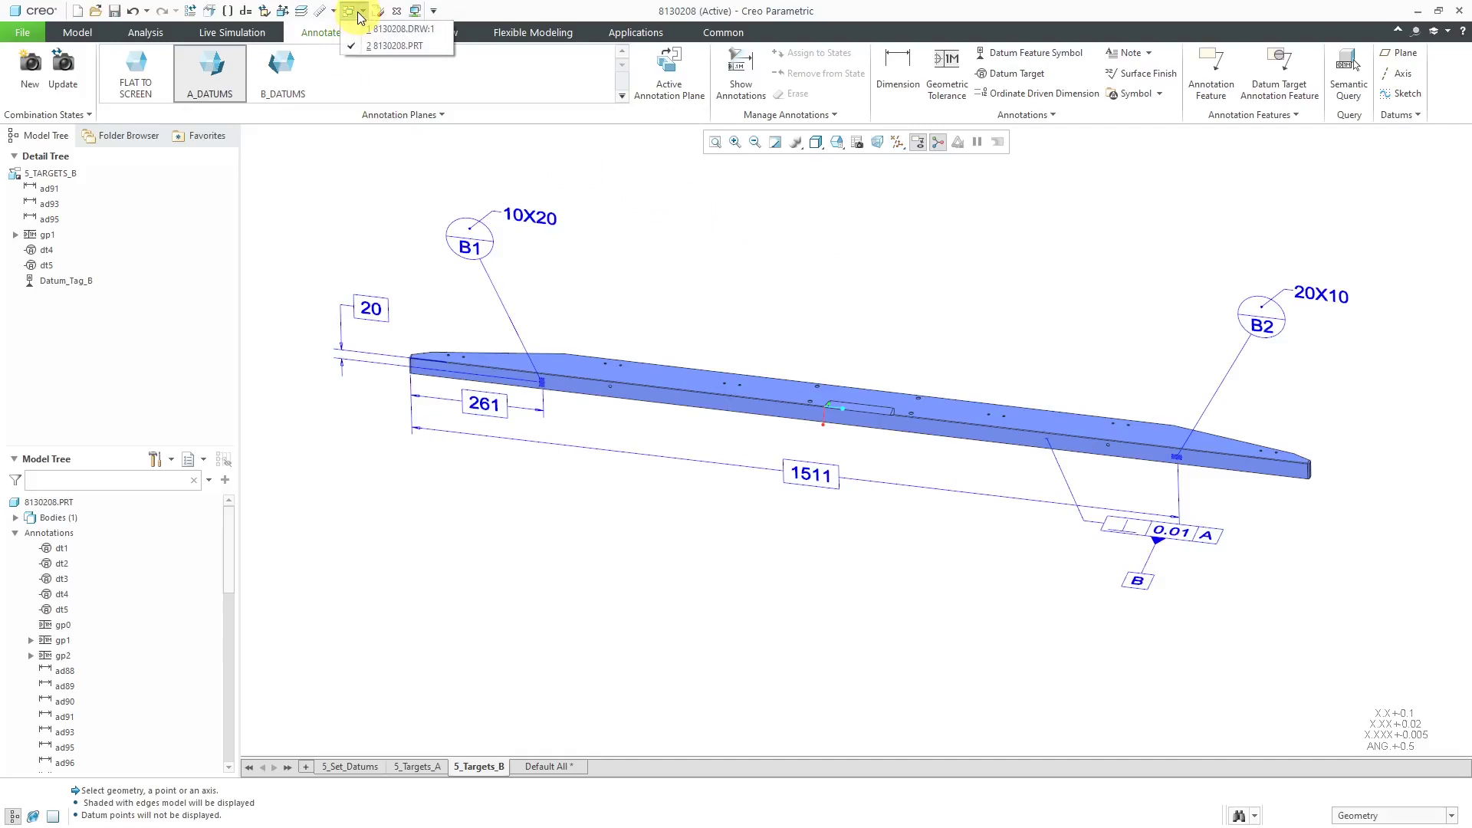
pyautogui.click(397, 32)
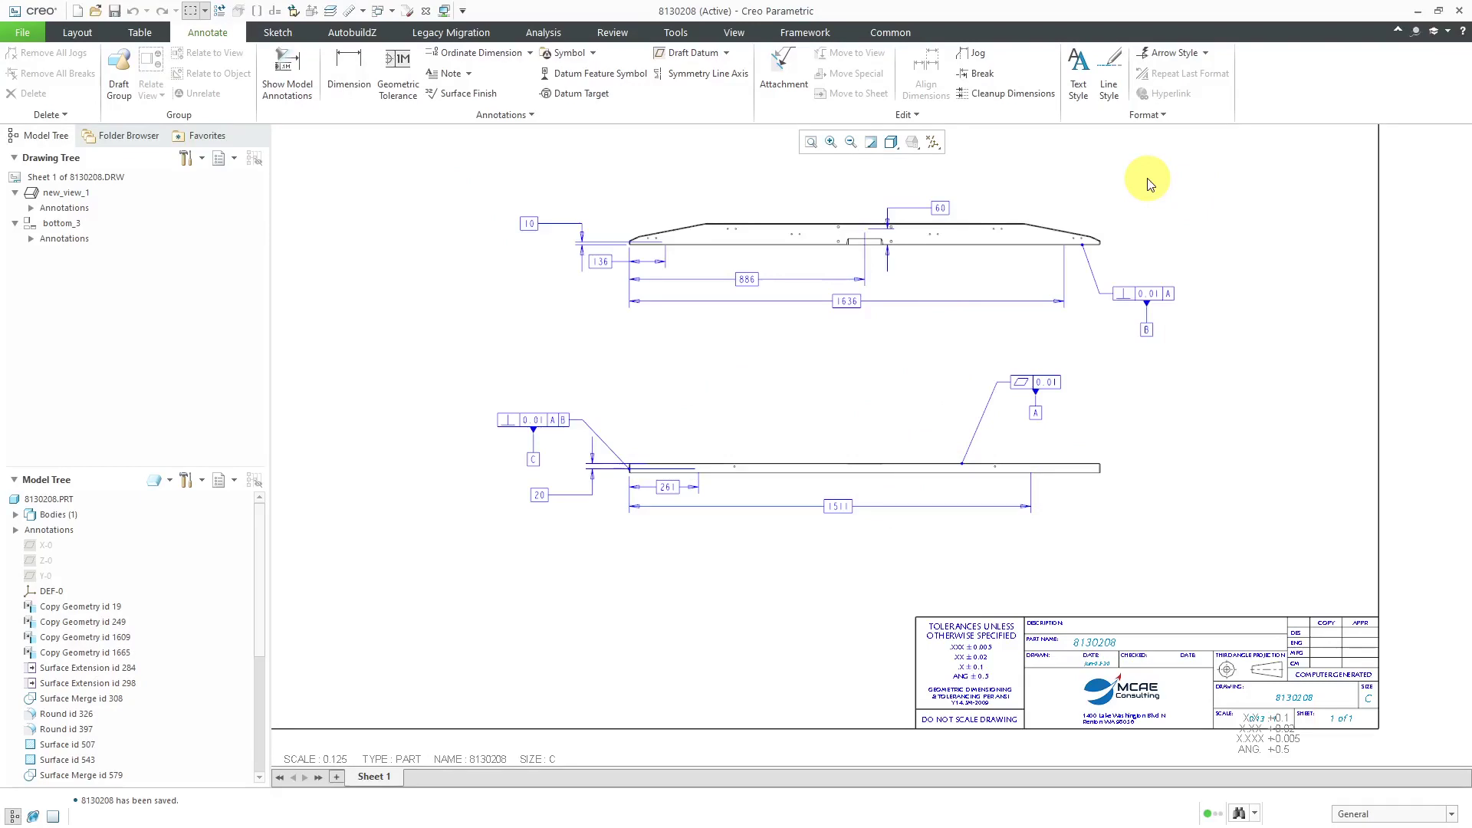
pyautogui.click(280, 90)
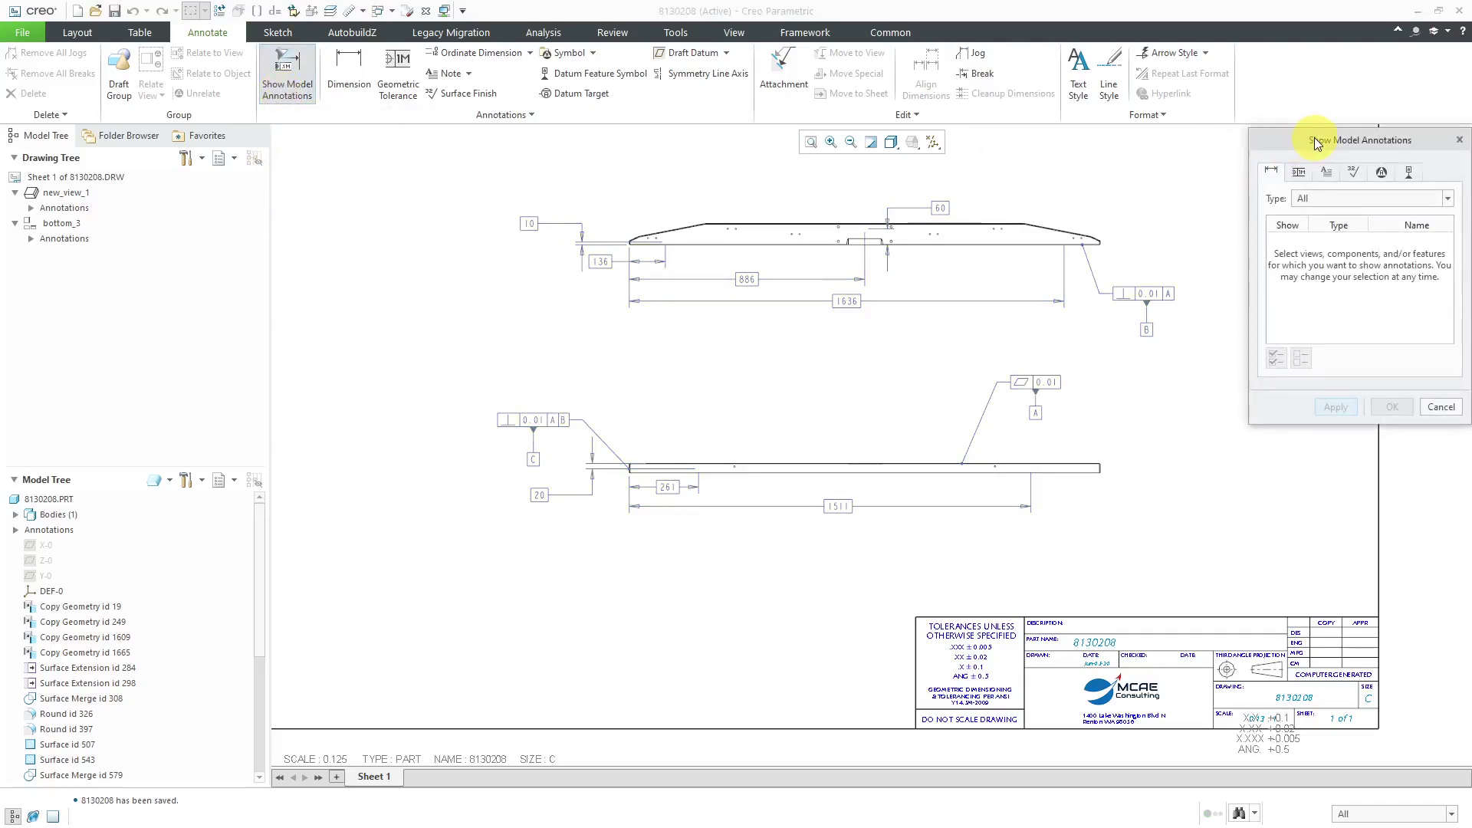
pyautogui.click(1411, 173)
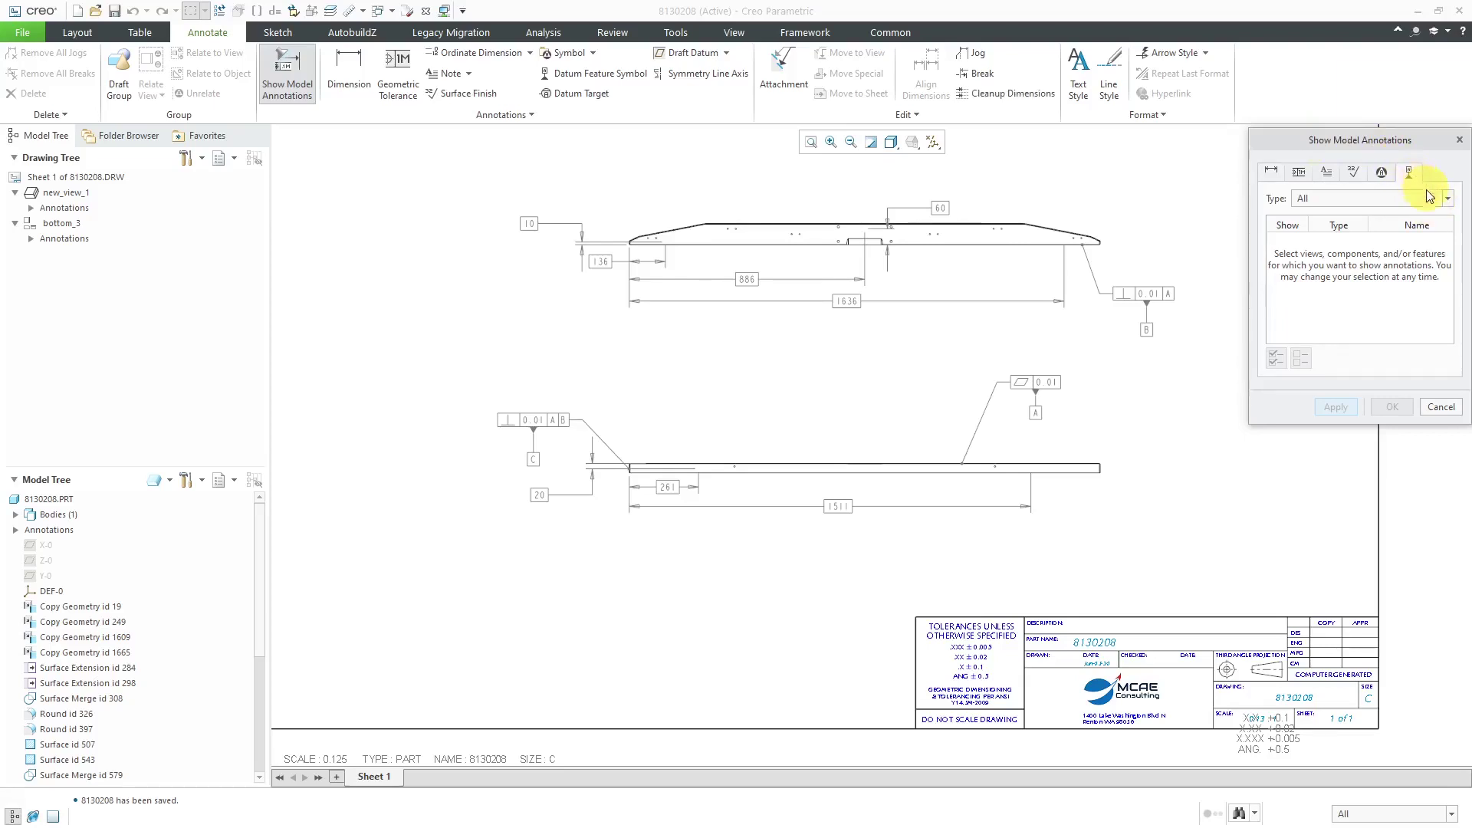
pyautogui.click(1448, 201)
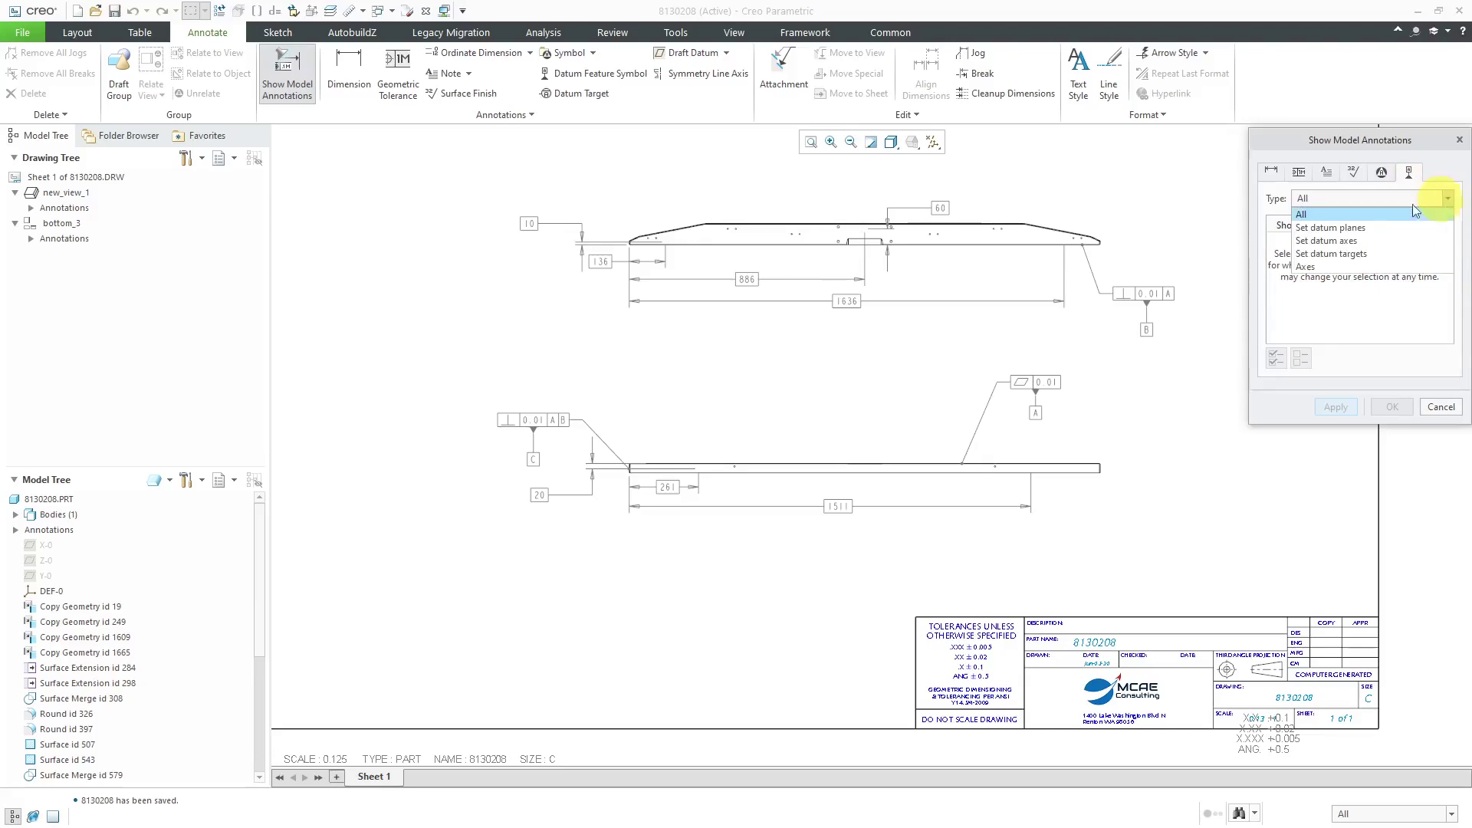
pyautogui.click(1365, 256)
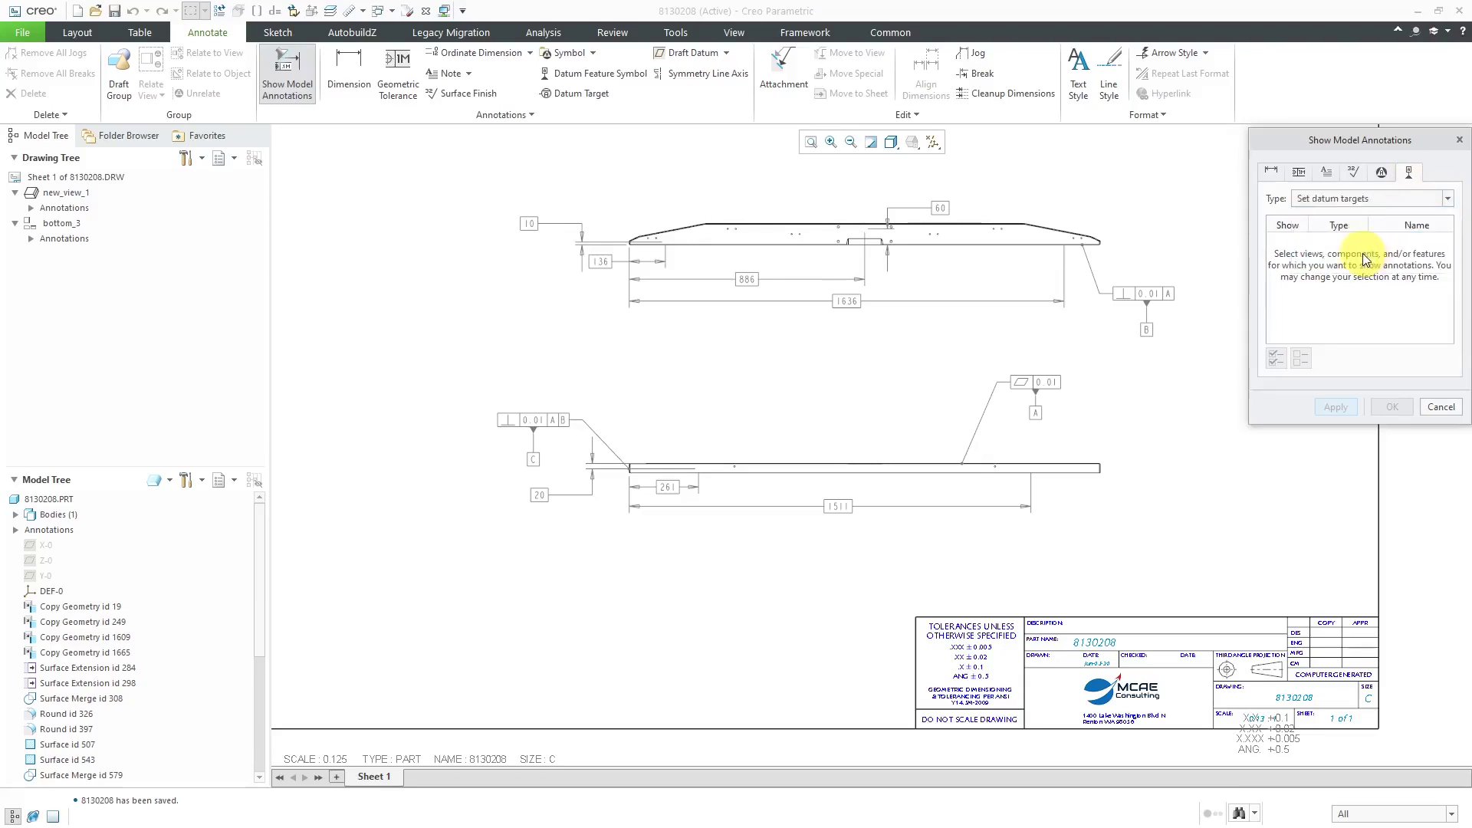
# Step: Show the datum targets B1 and B2 in the bottom_3 view
pyautogui.click(1093, 477)
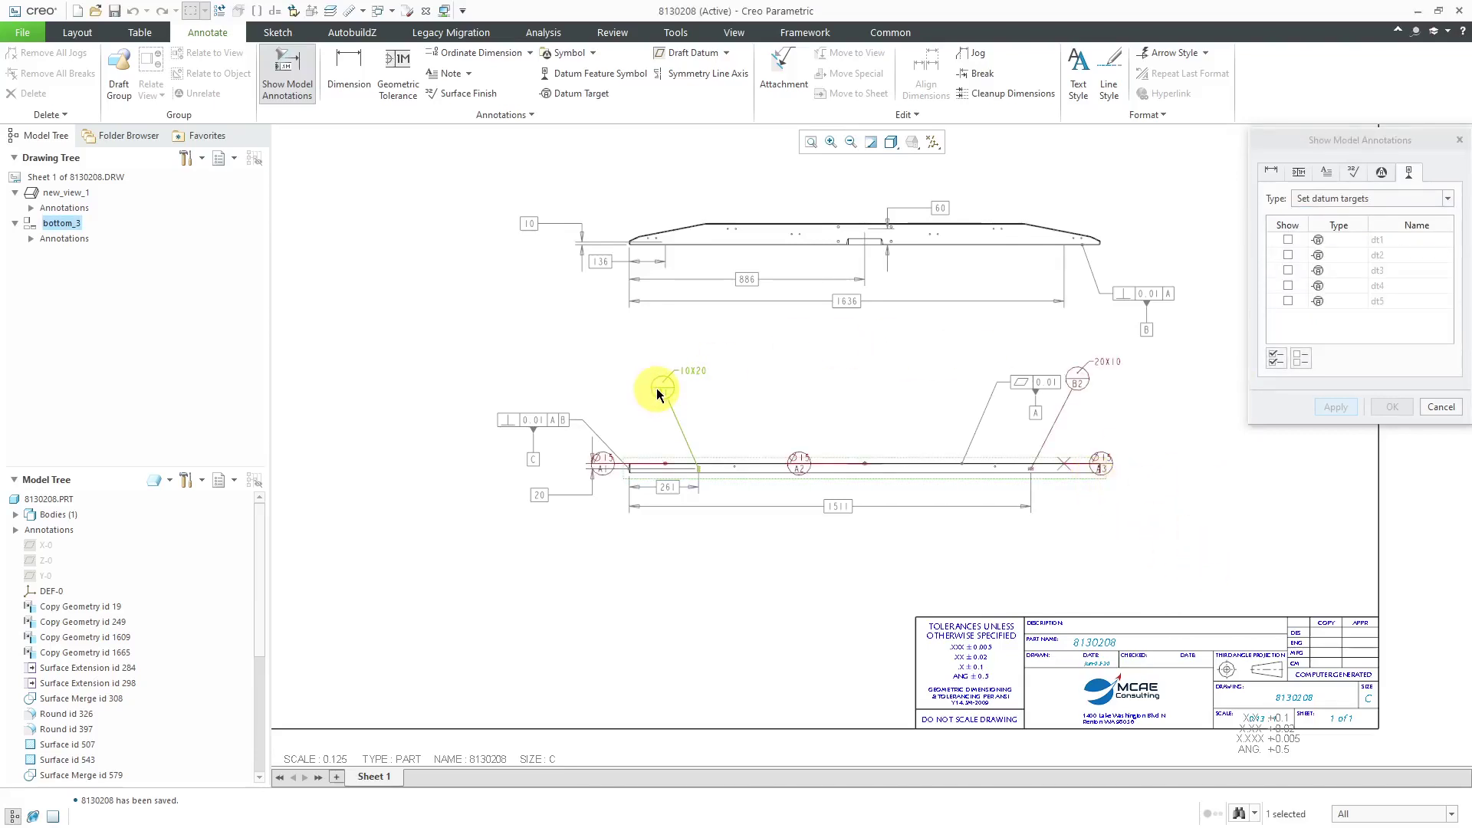
pyautogui.click(1077, 383)
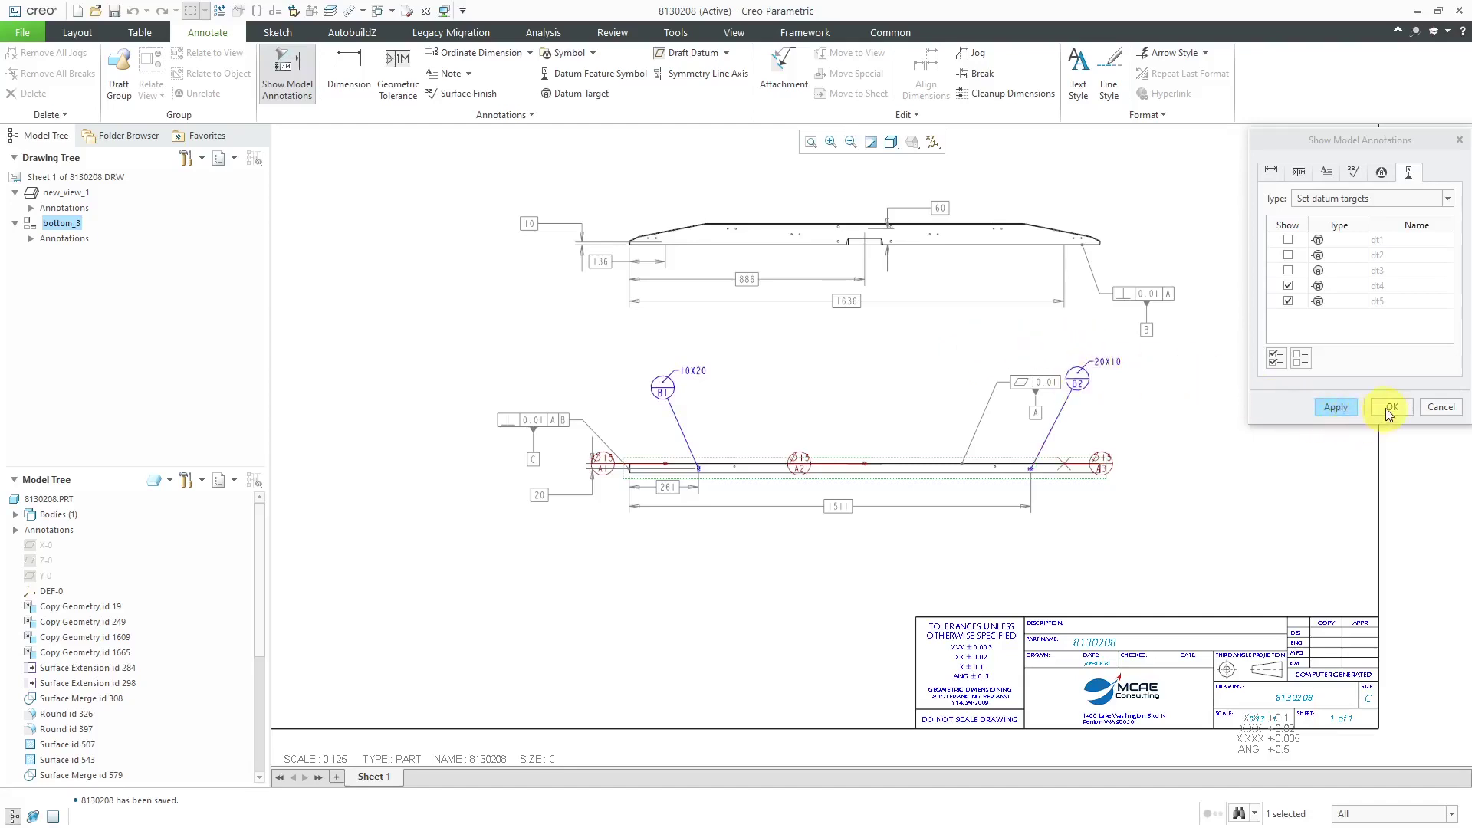
pyautogui.click(1334, 407)
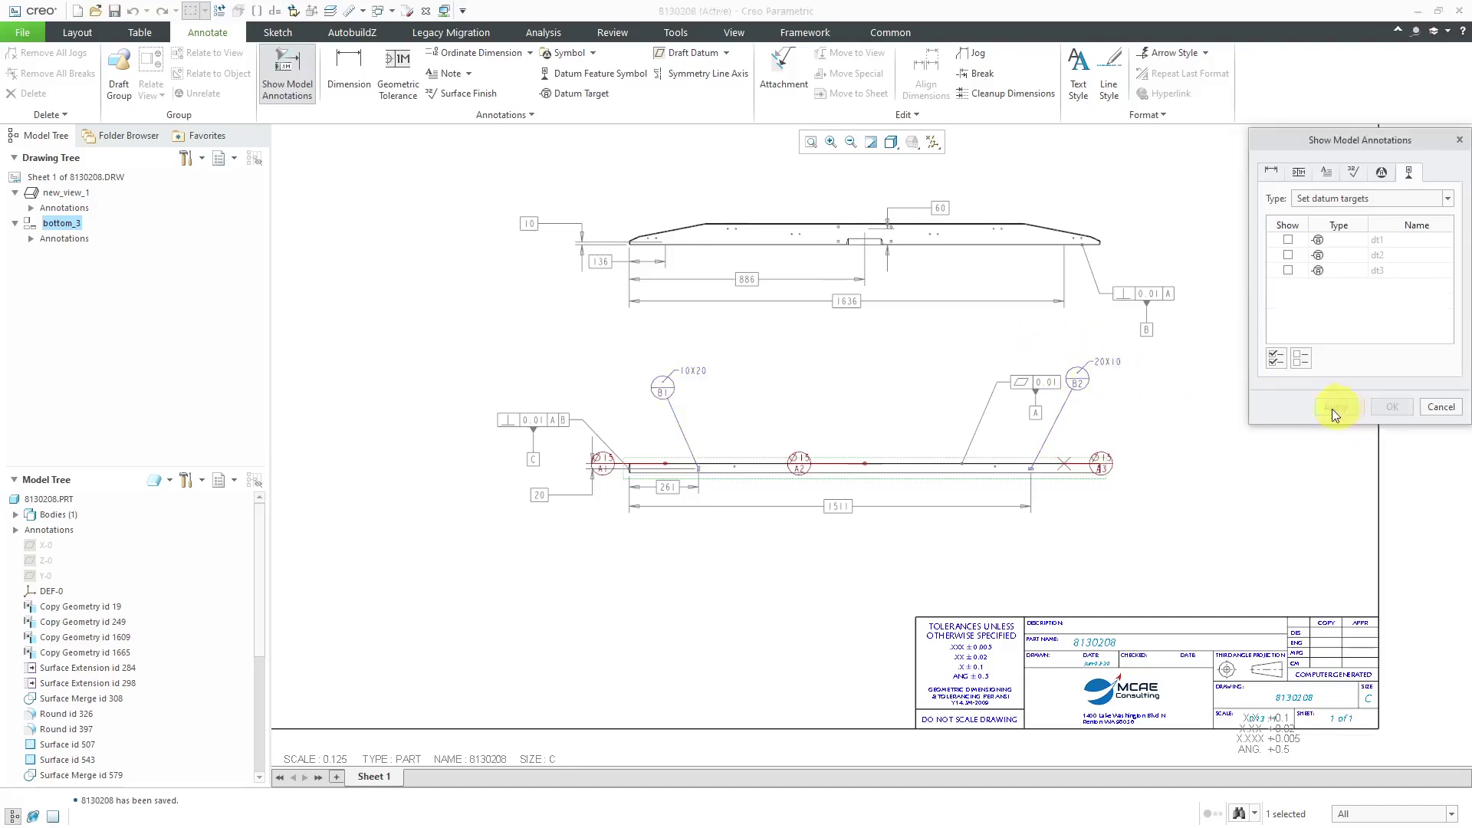
# Step: Show all remaining datum targets, A1, A2 and A3, in the new_view_1 view
pyautogui.click(1048, 251)
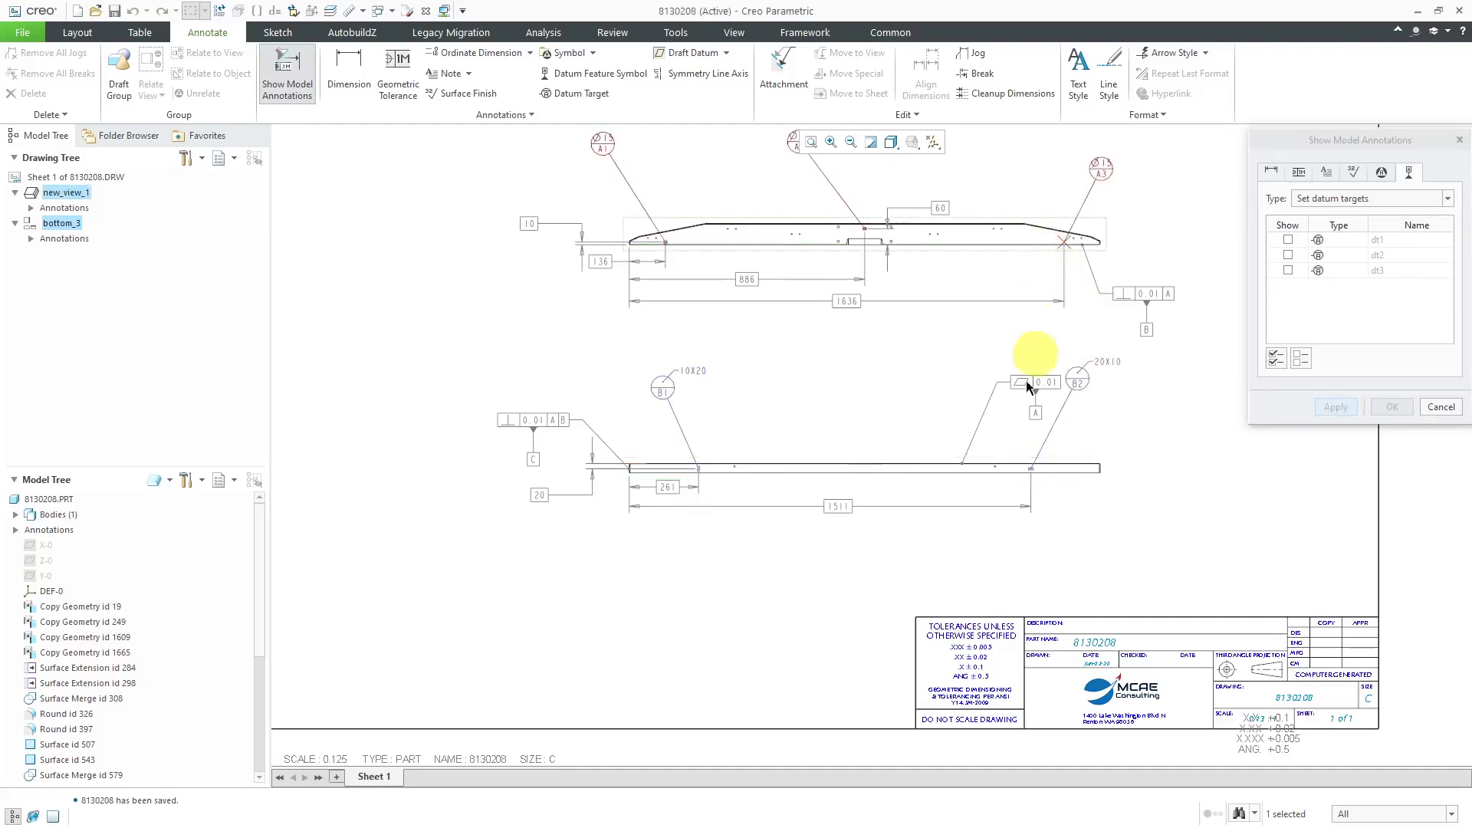
pyautogui.scroll(3, 689, 442)
pyautogui.scroll(-3, 900, 231)
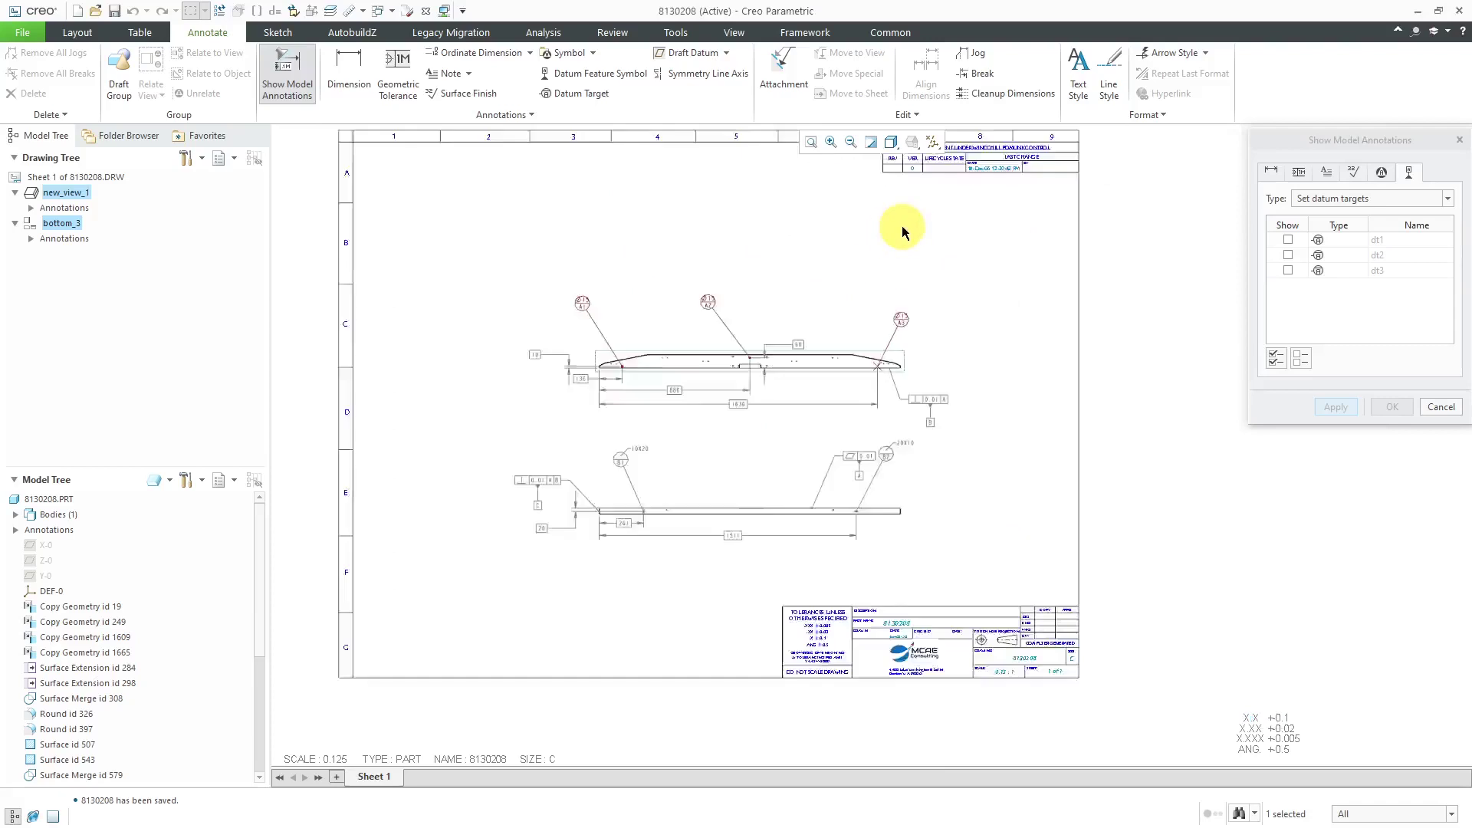
pyautogui.click(1275, 359)
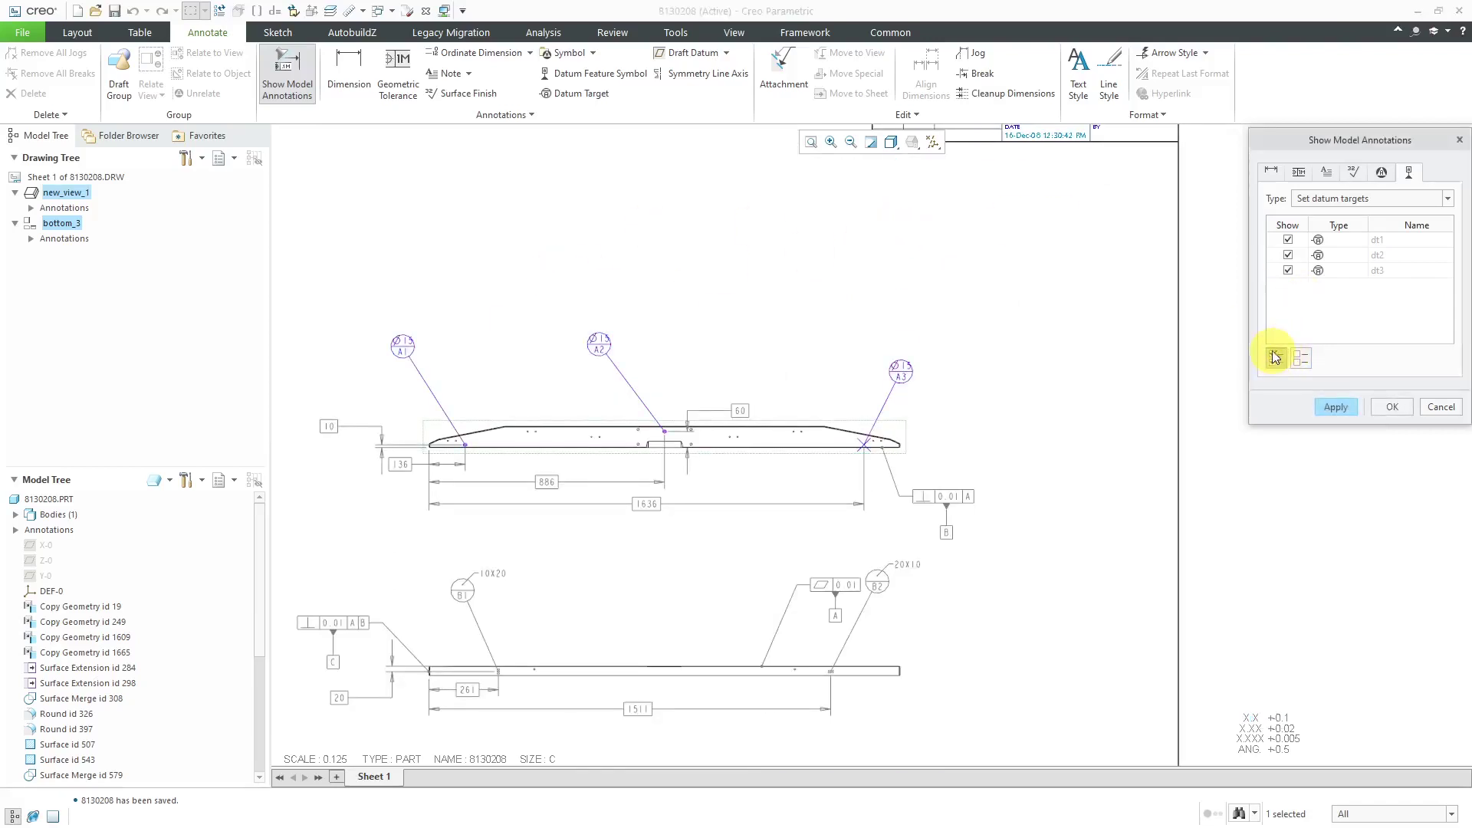
pyautogui.click(1392, 407)
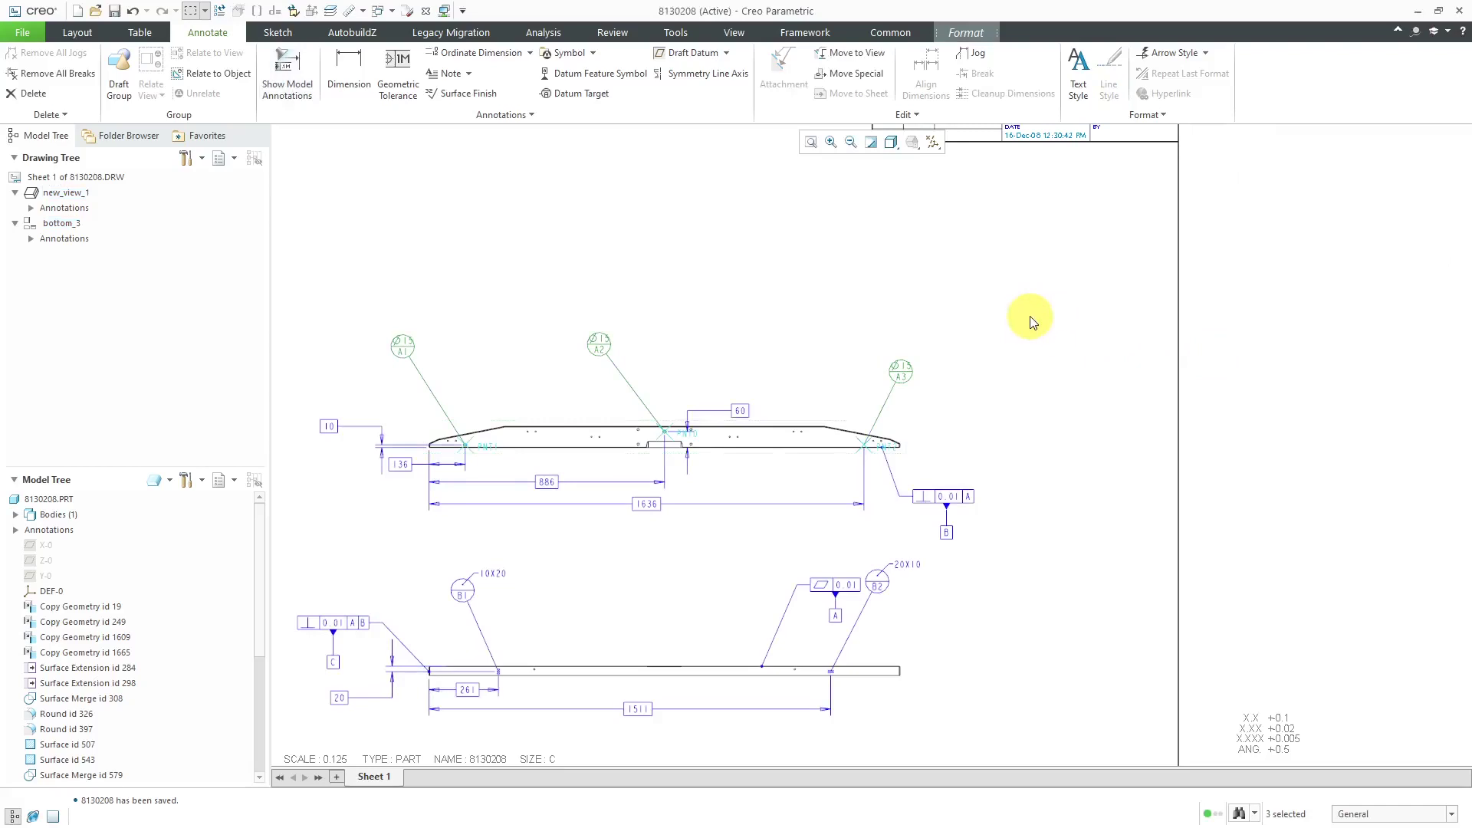
pyautogui.click(1049, 370)
# Step: Change the target area of datum target A3 to Circle in the new_view_1 view
pyautogui.scroll(1, 1079, 407)
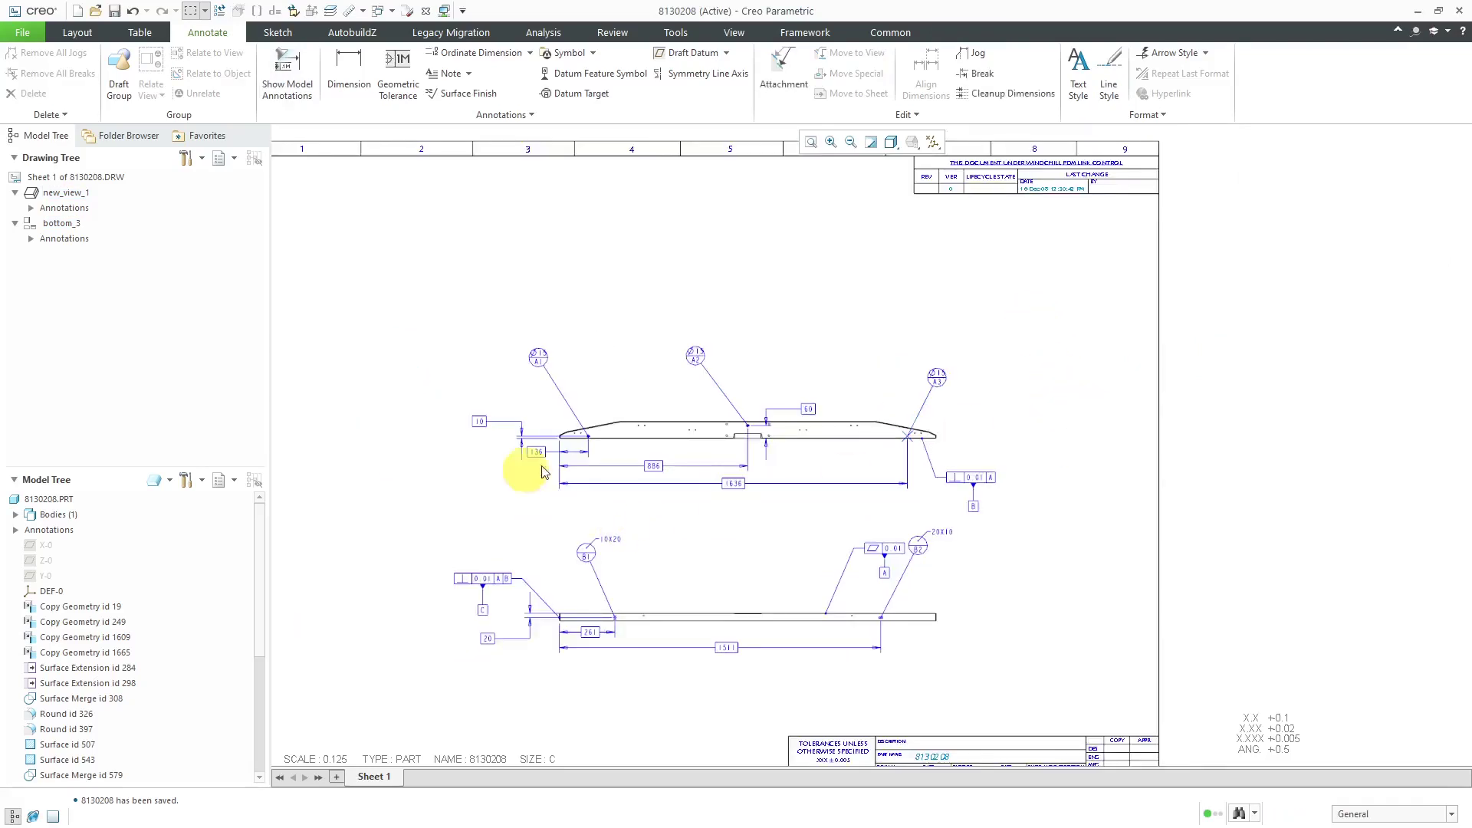
pyautogui.scroll(-3, 854, 492)
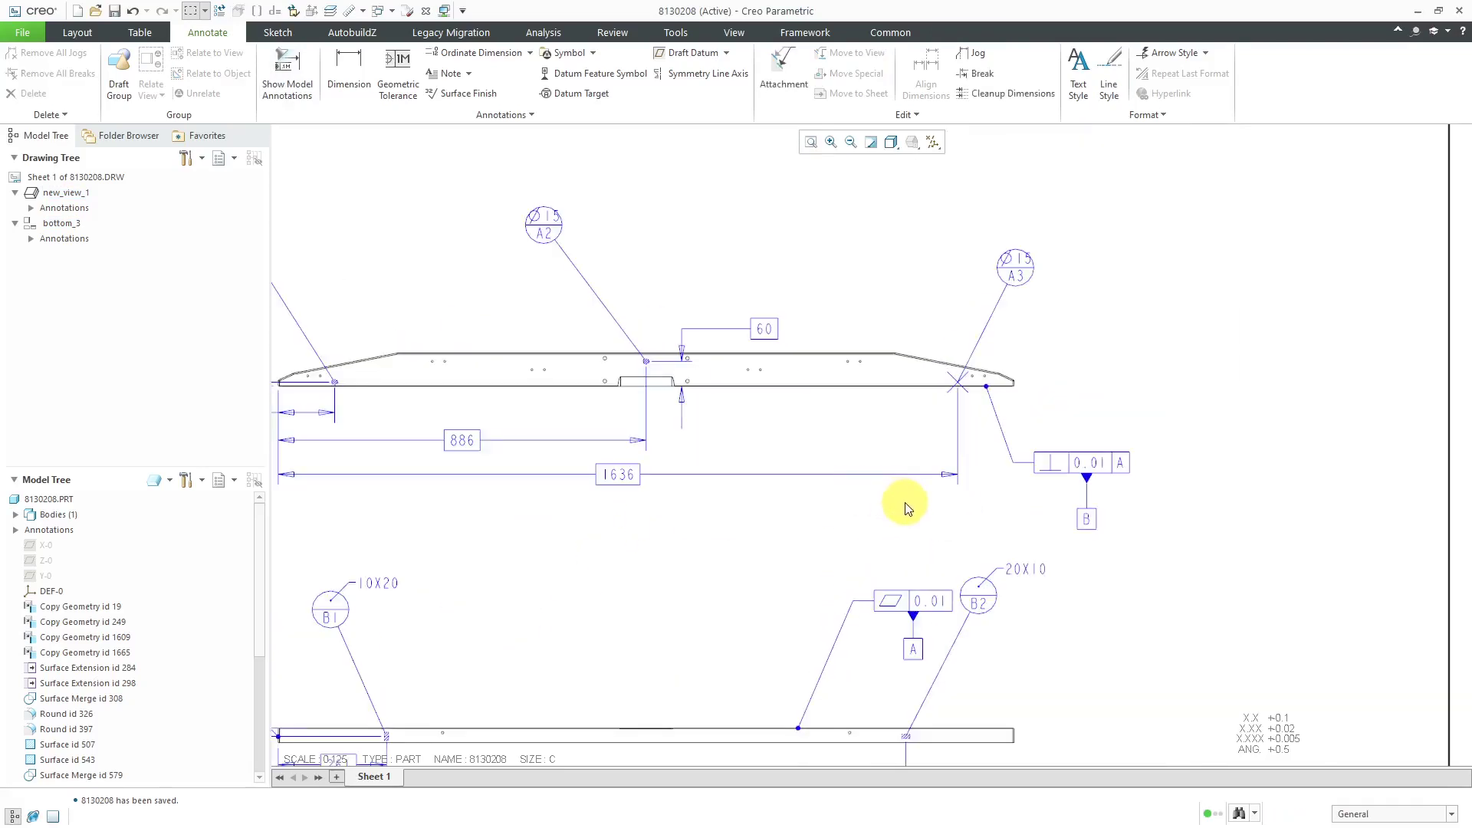
pyautogui.scroll(1, 1028, 460)
pyautogui.click(1028, 309)
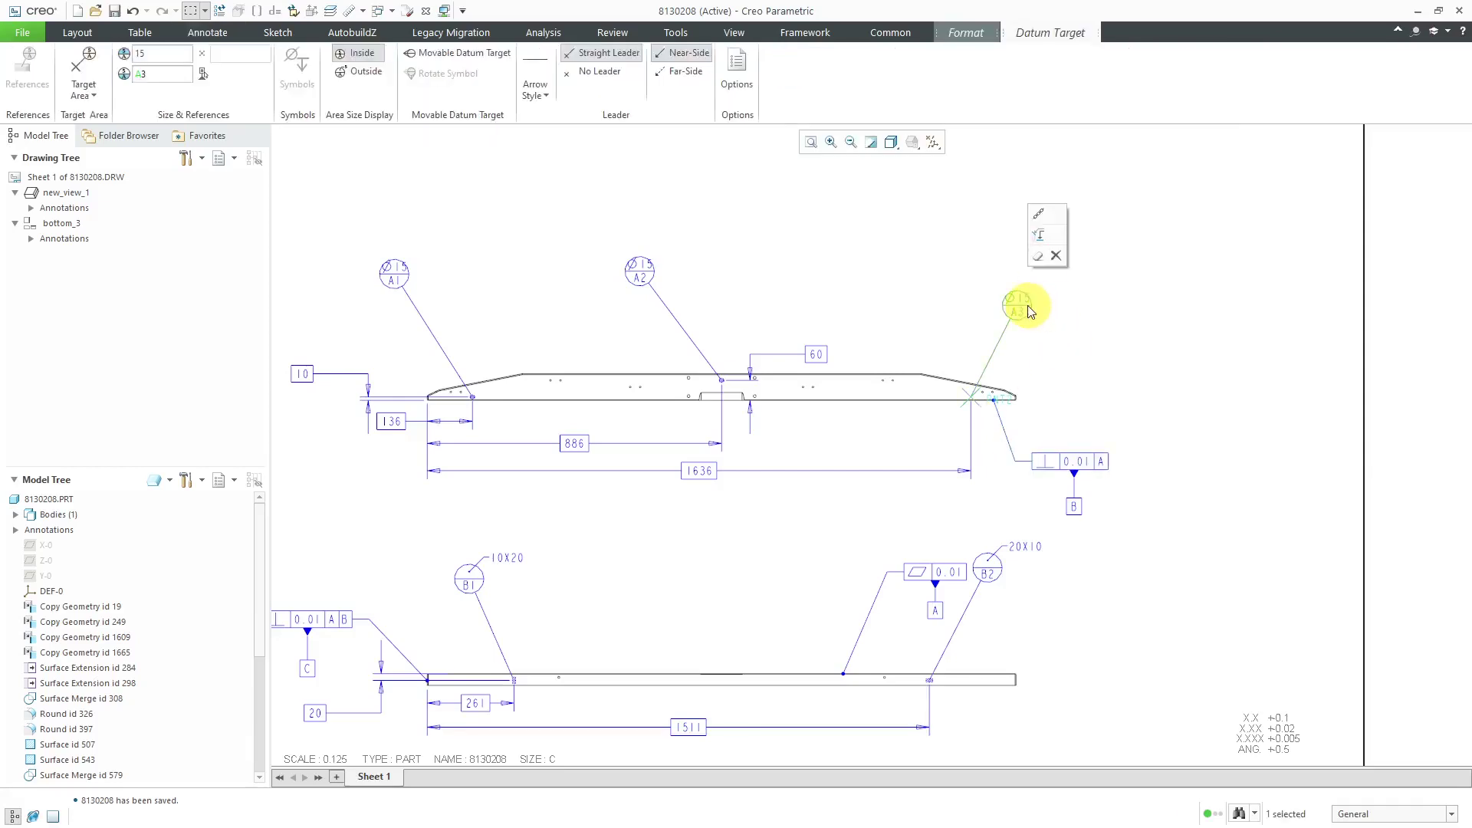
pyautogui.click(89, 95)
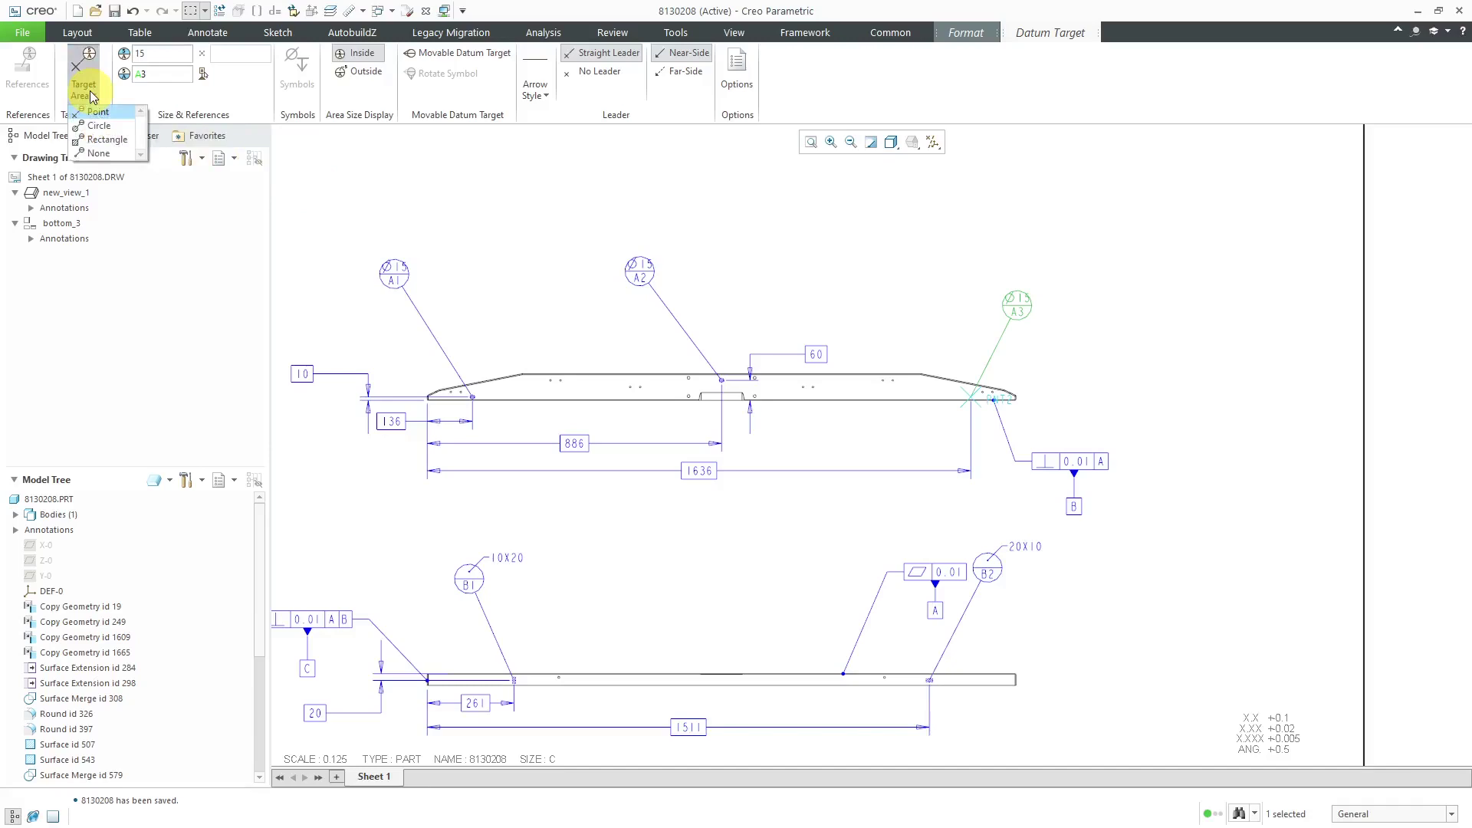
pyautogui.click(98, 153)
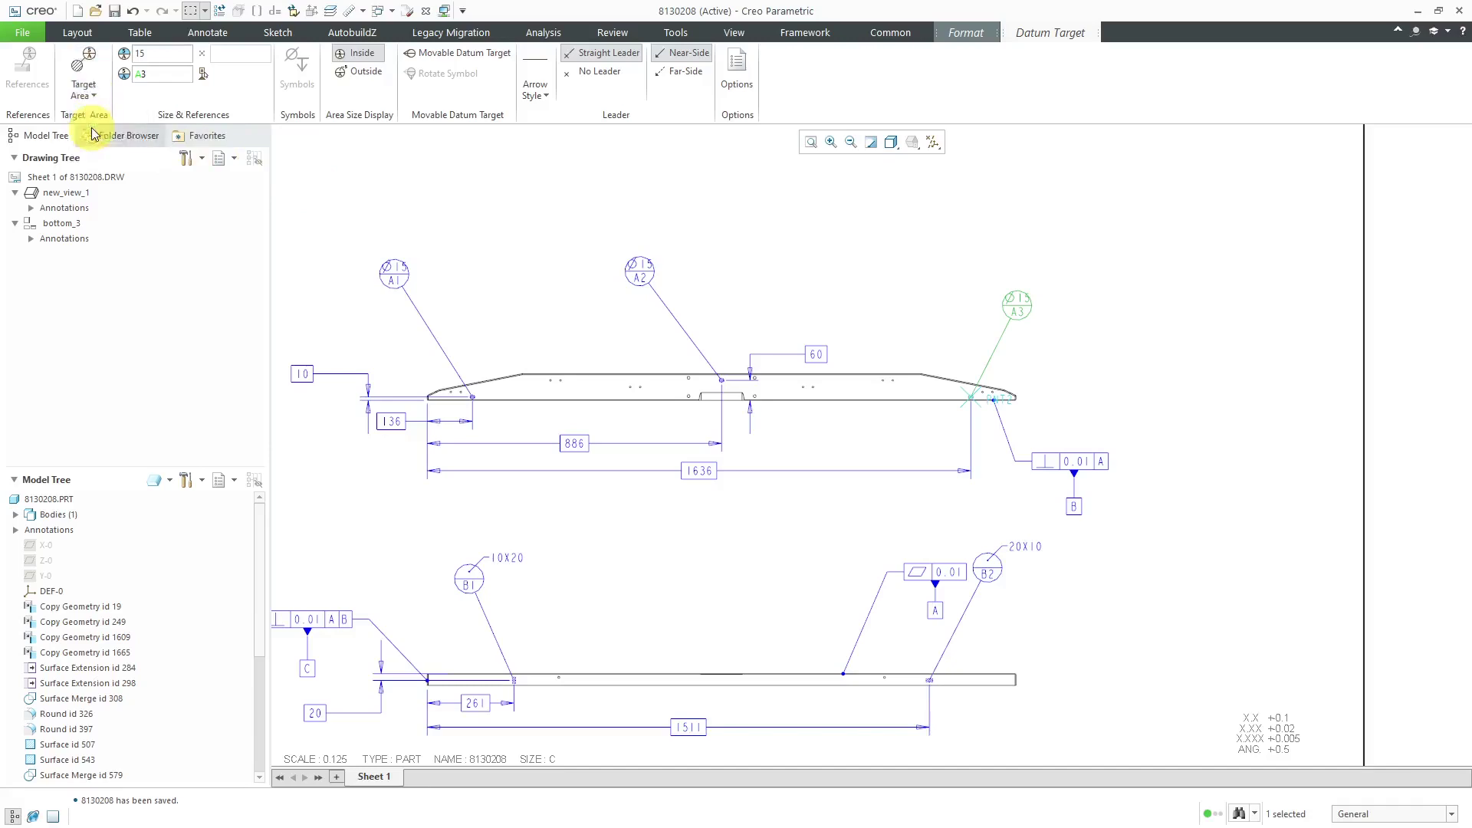
pyautogui.click(770, 266)
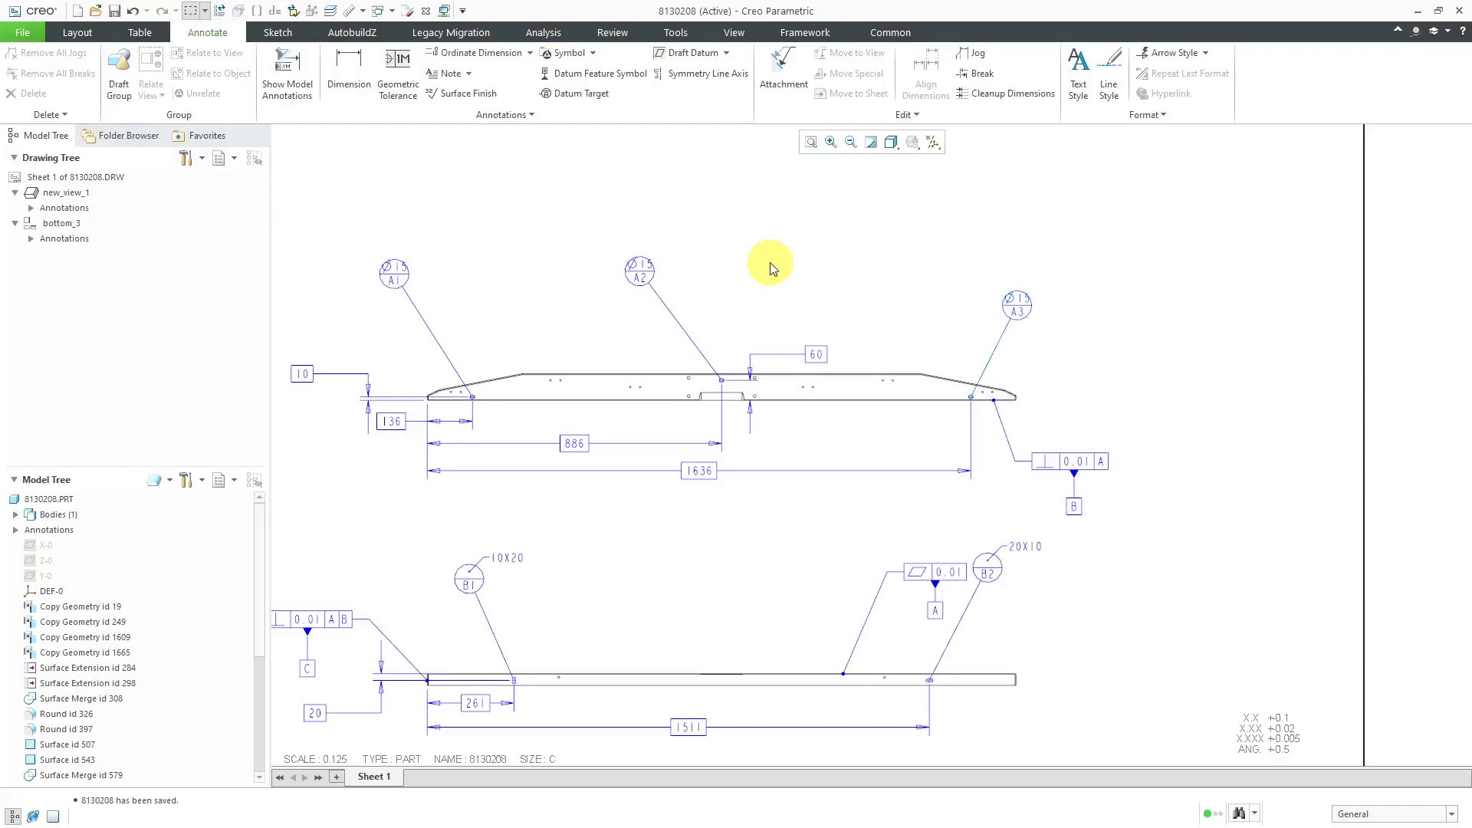